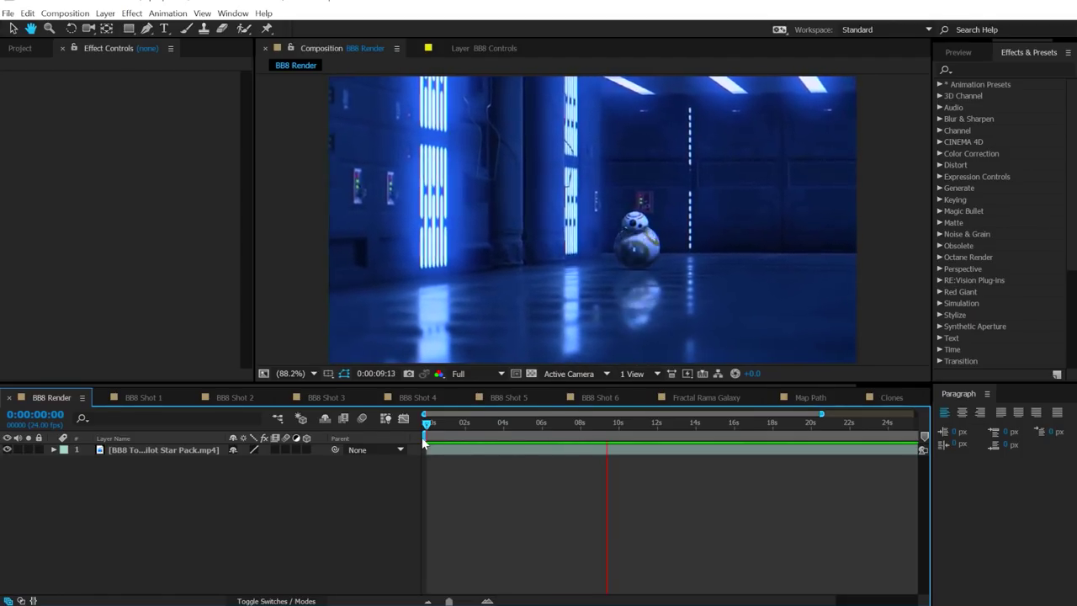
Step: Stop the final render near 11 seconds and scrub back through its frames
click(644, 425)
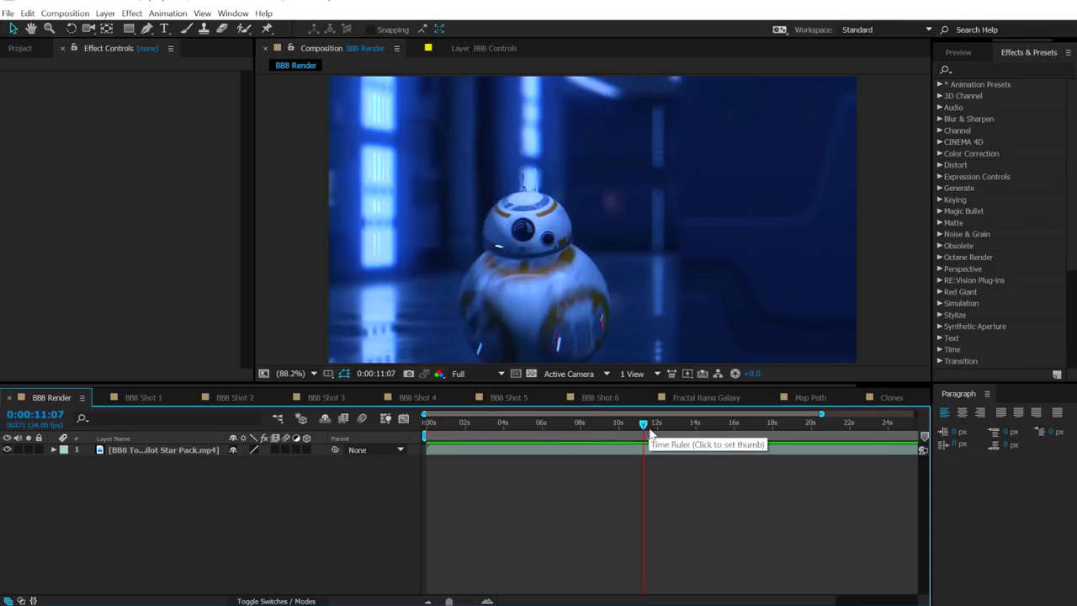
drag(645, 426, 531, 440)
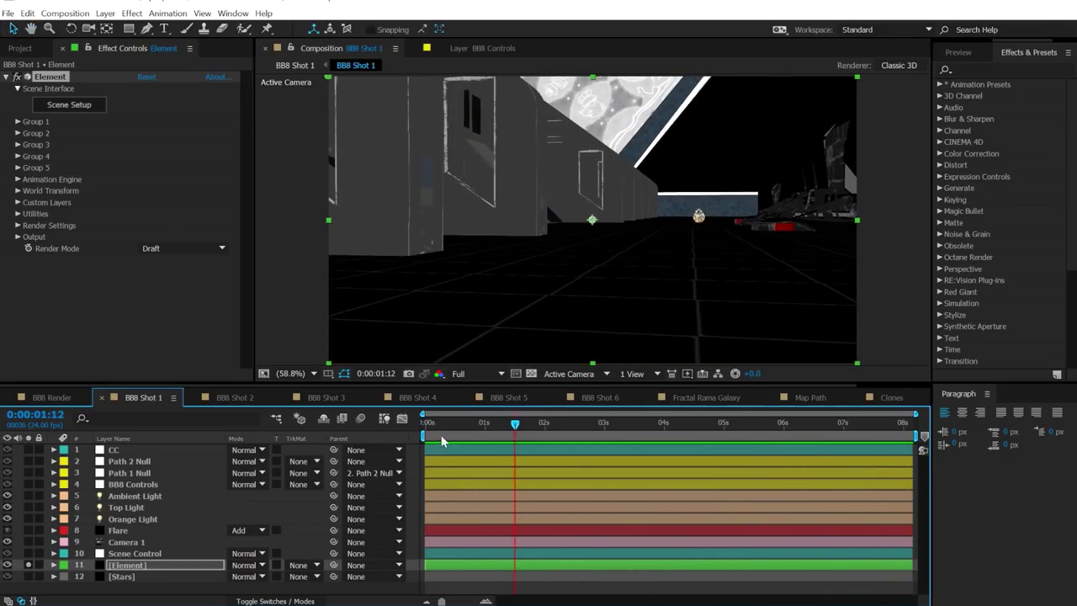
Step: Scrub BB8 Shot 1 back and forth to watch BB-8 roll toward the camera
mouse_move(615, 423)
mouse_down()
mouse_move(714, 423)
mouse_move(616, 438)
mouse_up()
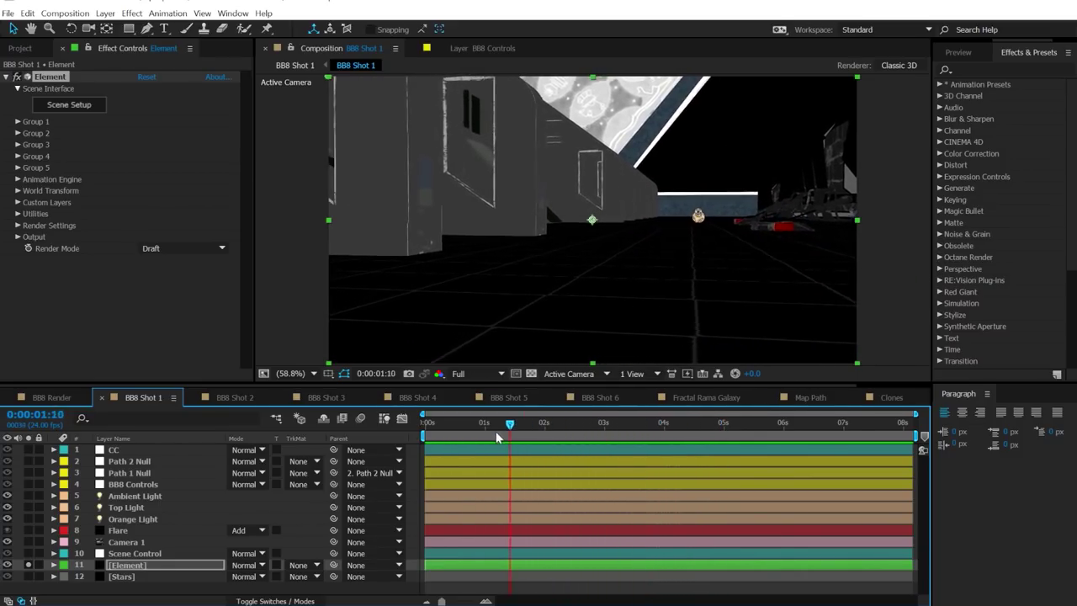
drag(495, 436, 563, 432)
drag(693, 428, 607, 429)
drag(715, 428, 613, 414)
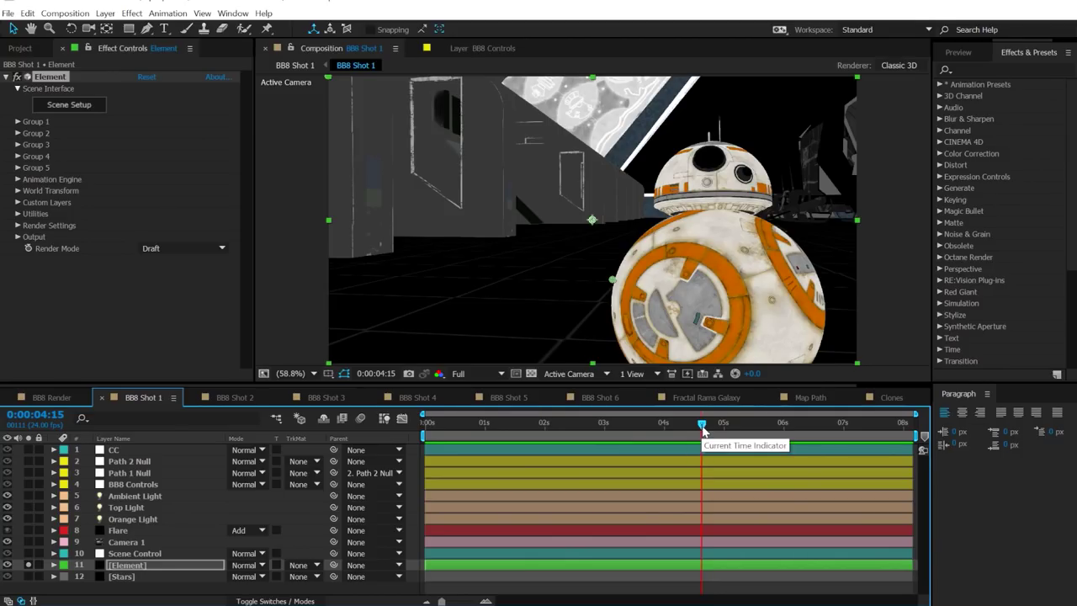
drag(612, 439, 667, 410)
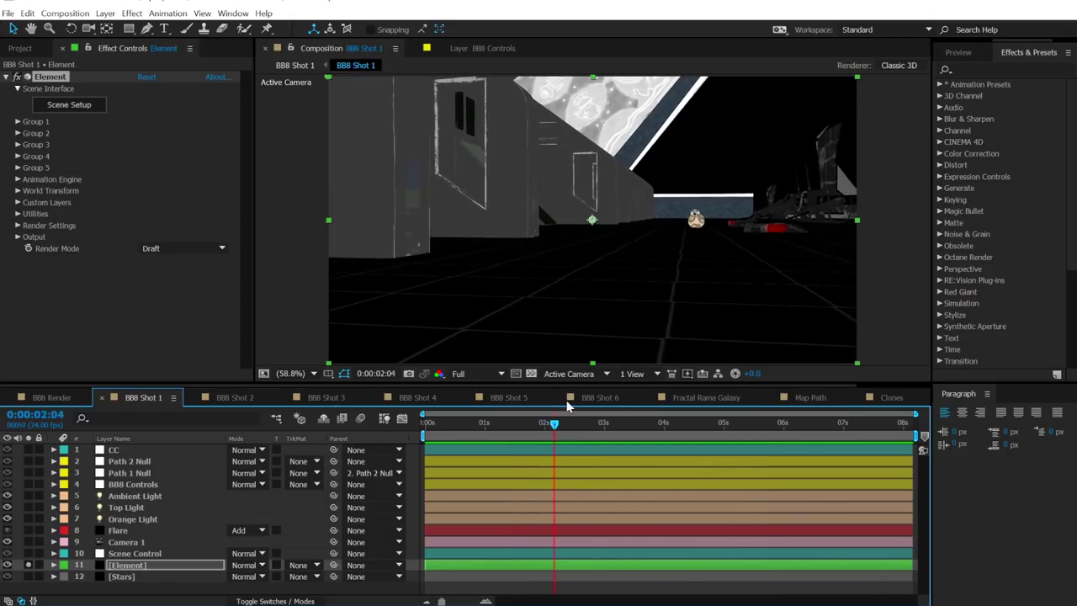
mouse_move(696, 400)
mouse_down()
mouse_move(749, 400)
mouse_move(699, 399)
mouse_up()
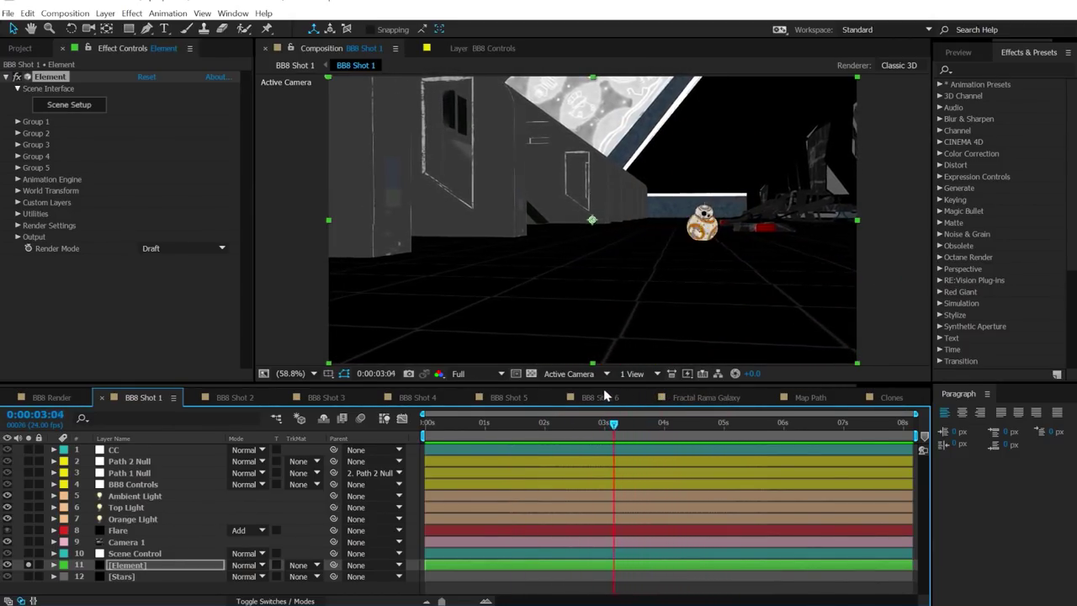
drag(600, 394, 665, 395)
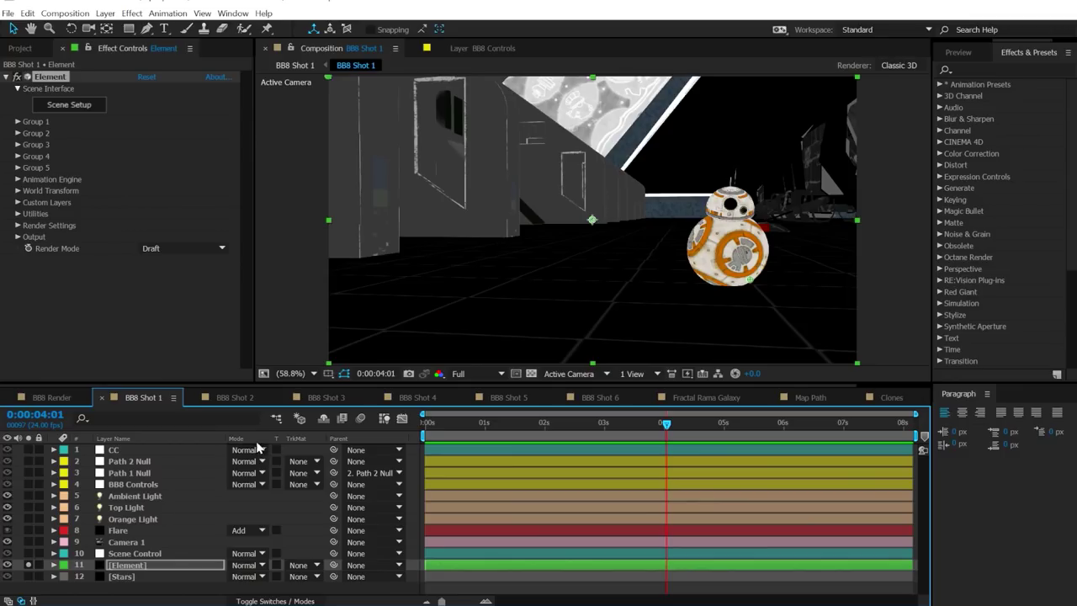
Step: Show the Element layer's animated properties, preview the shot, and land where BB-8 fills the view
key(e)
drag(665, 423, 574, 422)
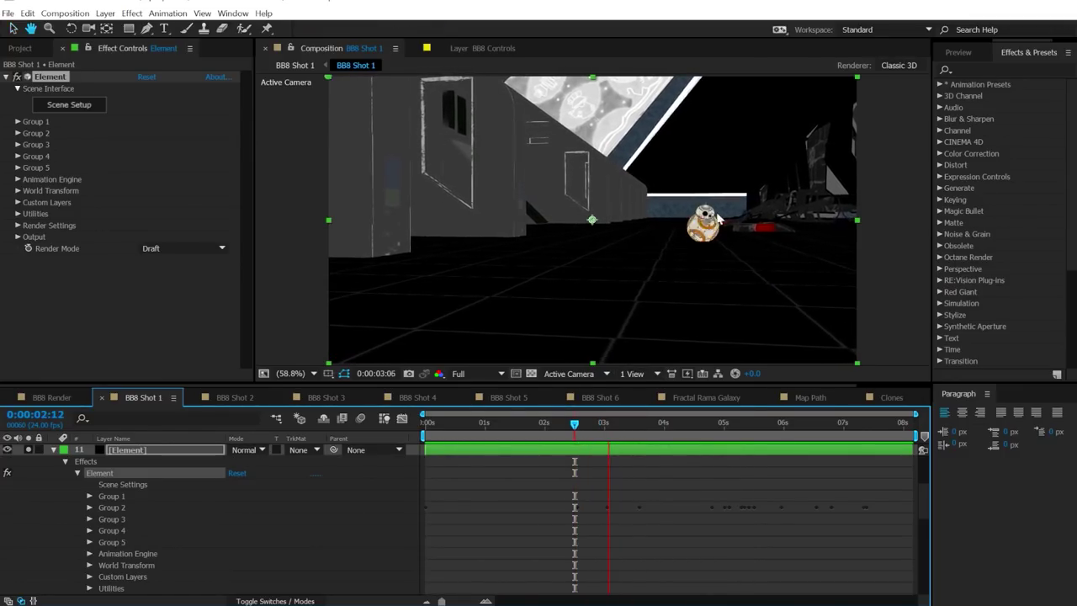
key(space)
click(685, 423)
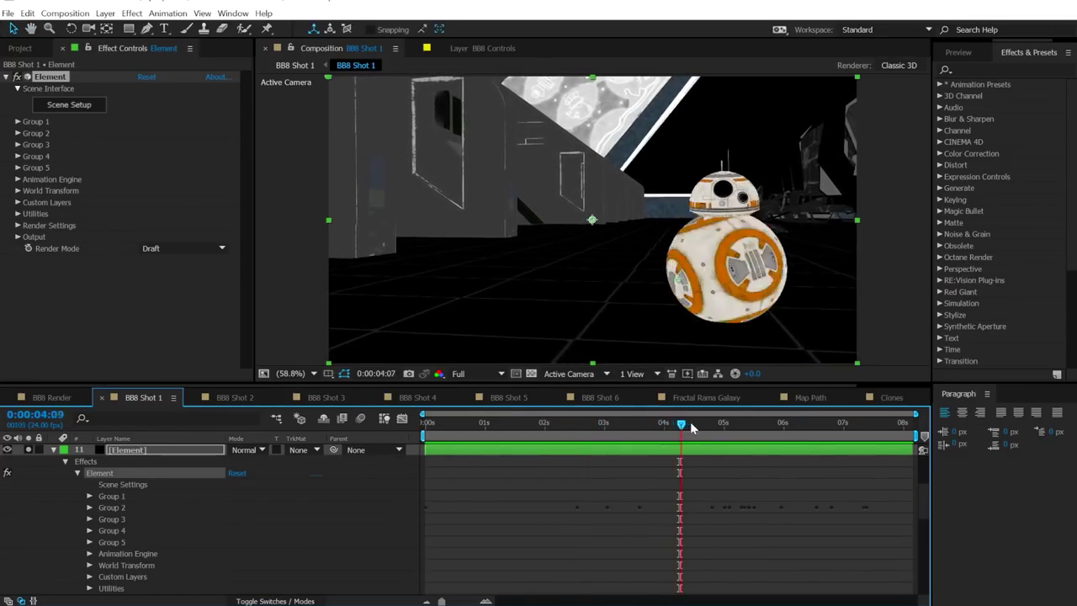
drag(690, 427, 726, 426)
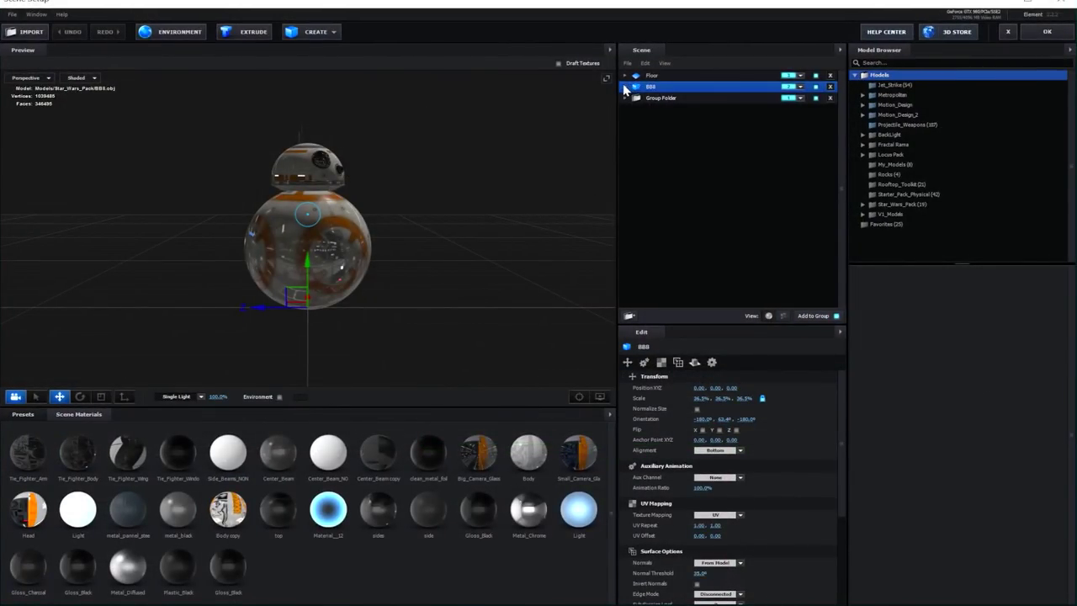
Step: Expand BB8's materials, inspect the Head material and the BB8_Head part, then confirm with OK
click(624, 87)
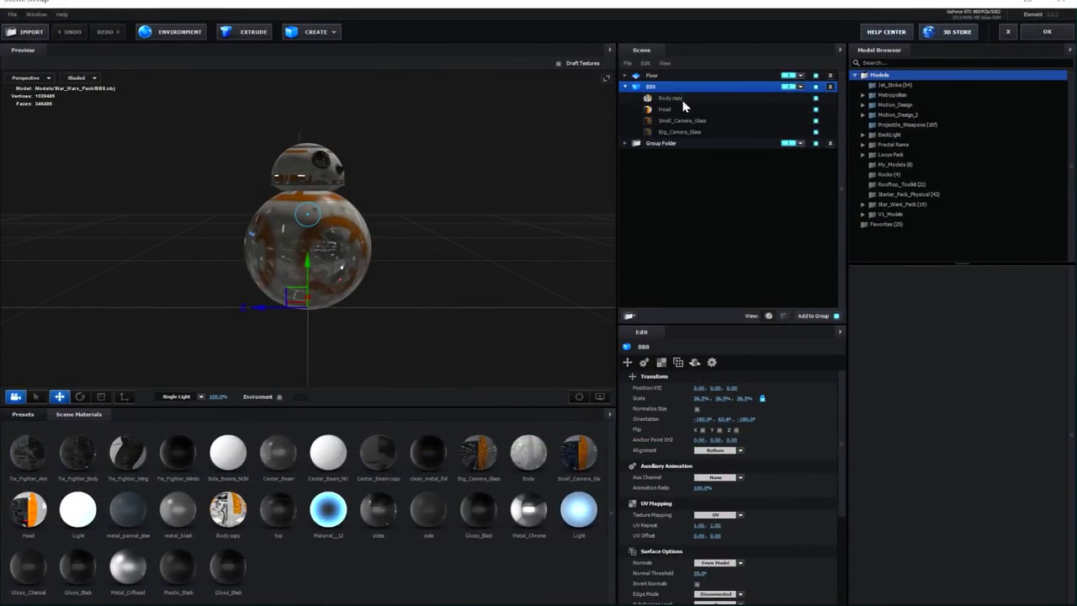
click(684, 109)
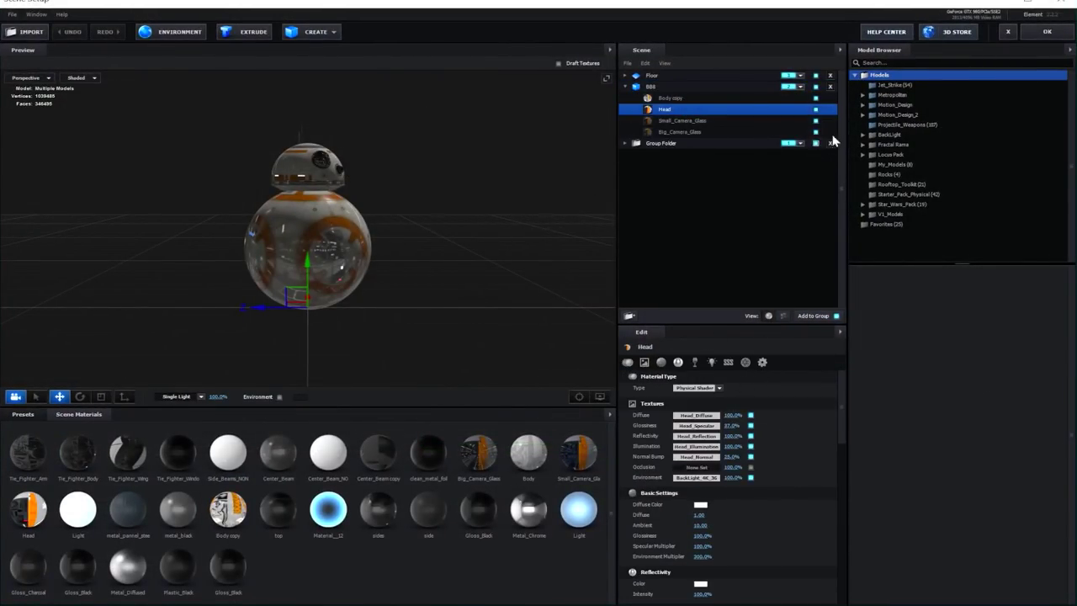
click(783, 314)
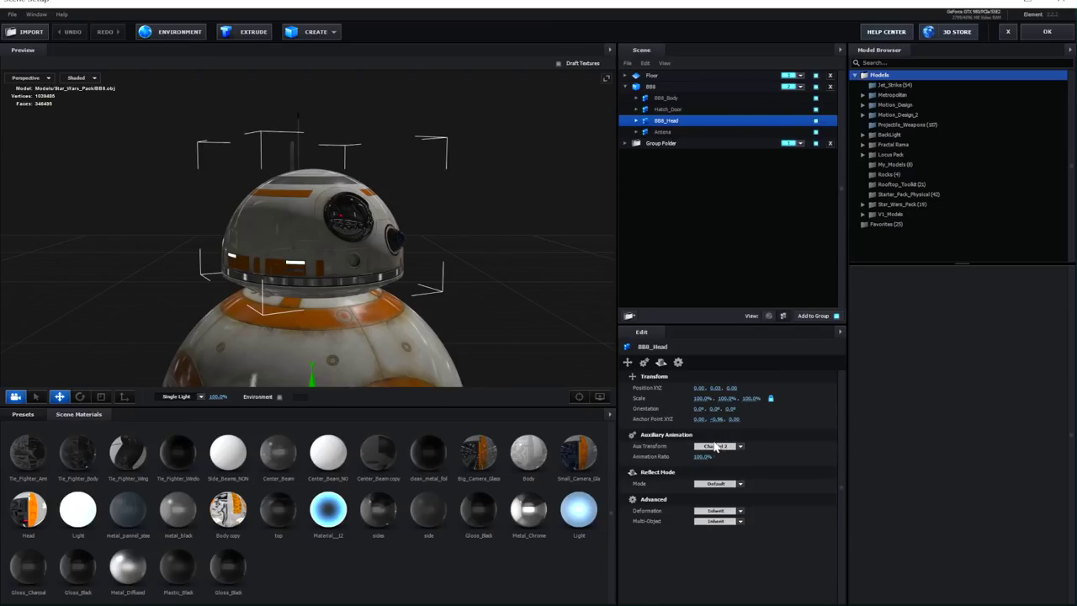
click(1046, 33)
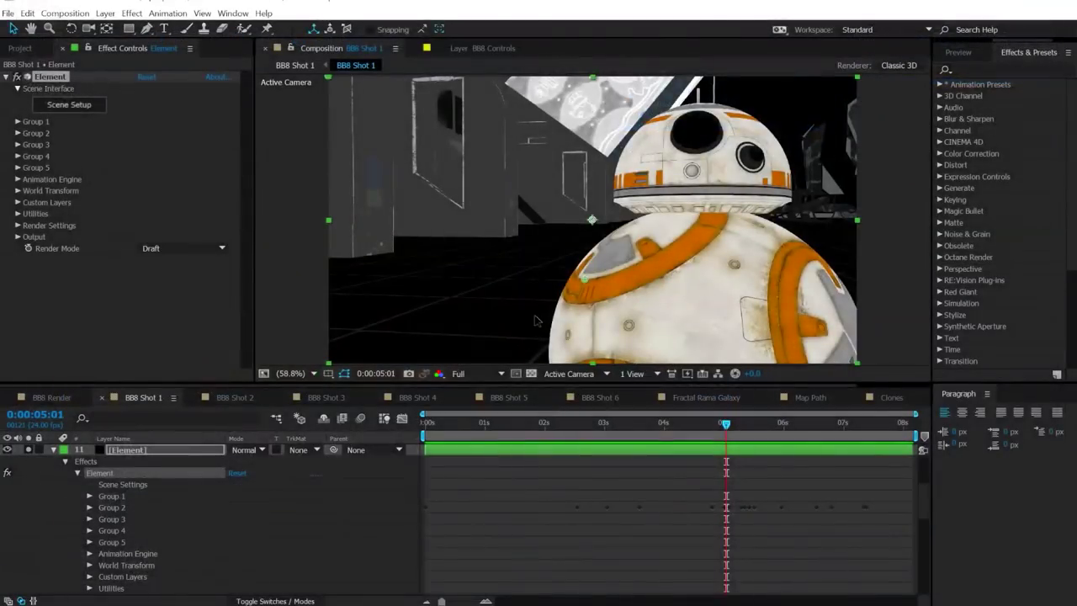
Step: Expand Group 2 > Aux Channels > Channel 2 Rotation and scrub the CH2 rotations, zeroing the third
click(18, 133)
scroll(61, 151, down, 2)
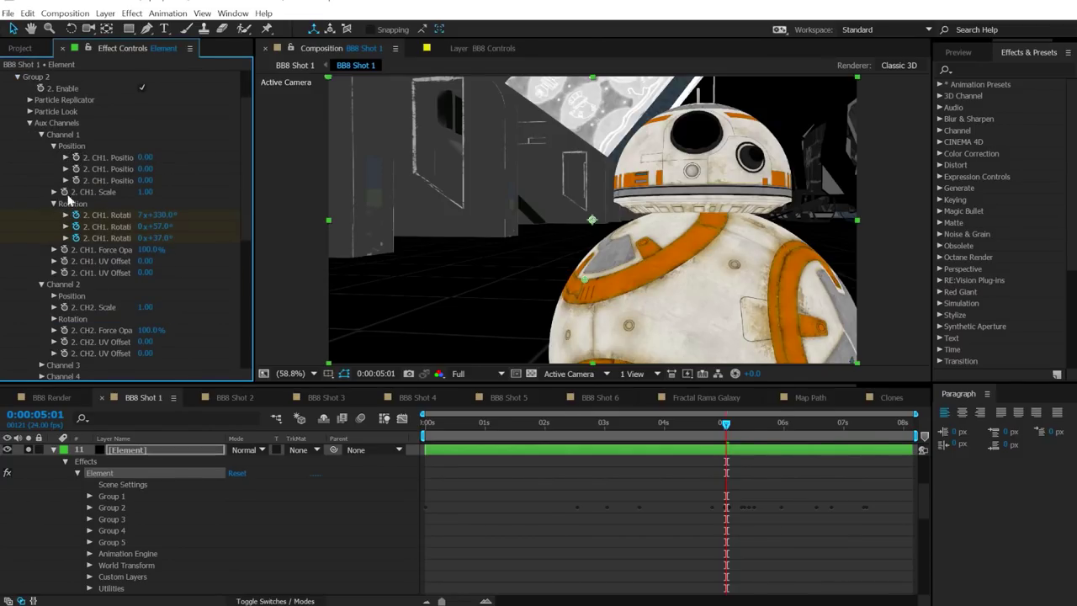
click(43, 135)
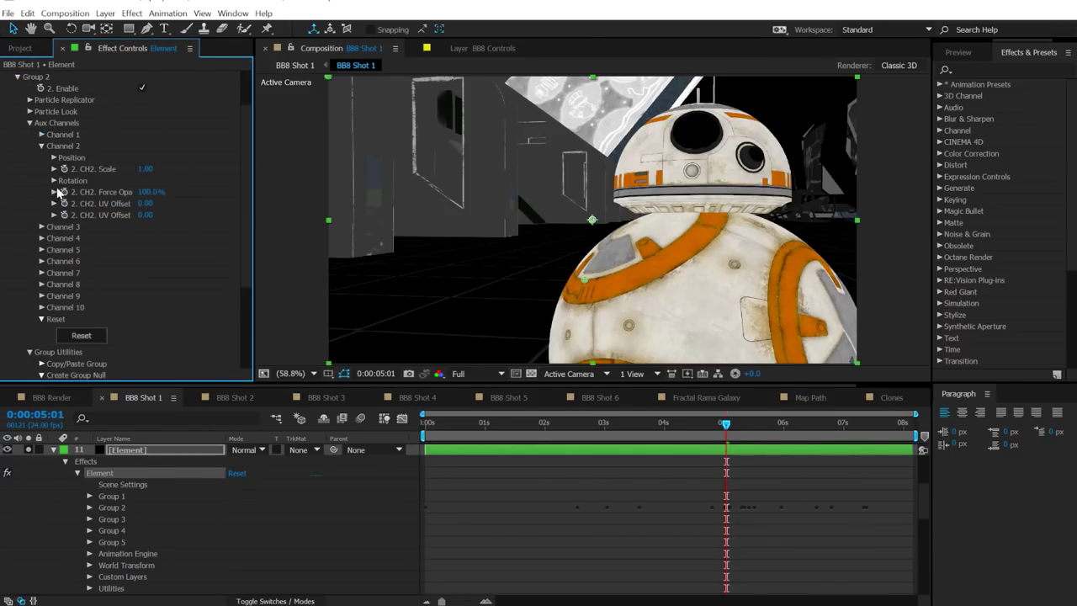
click(53, 180)
drag(159, 208, 364, 286)
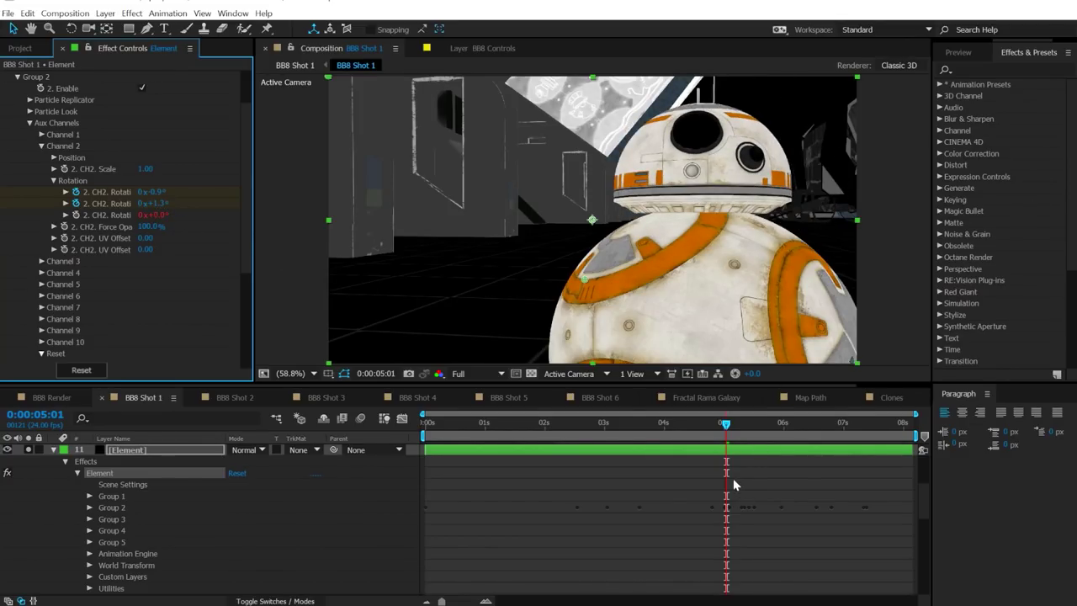
drag(159, 220, 199, 234)
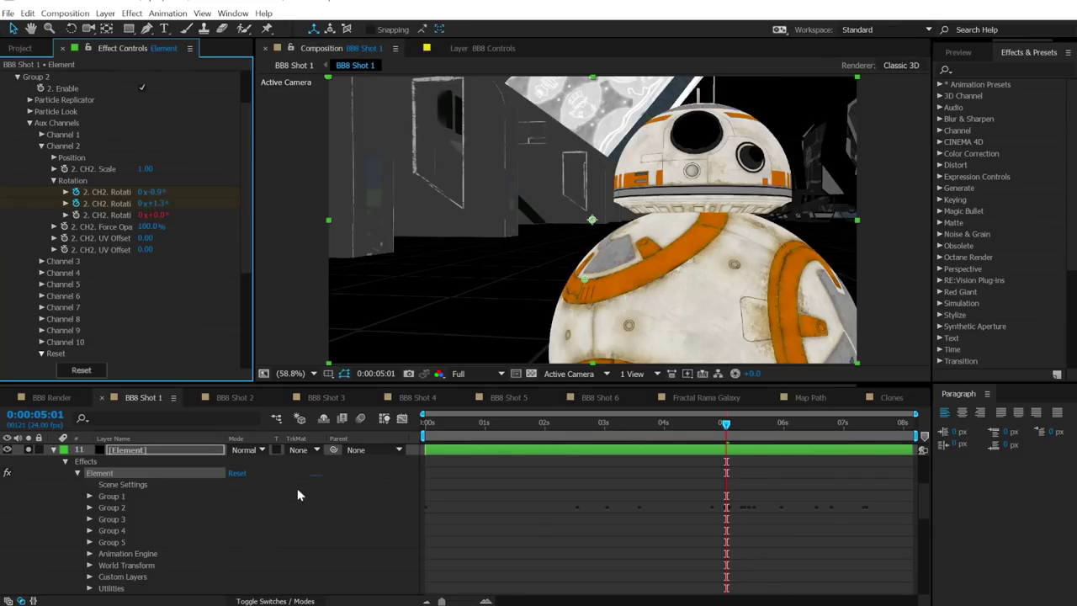
scroll(291, 487, up, 5)
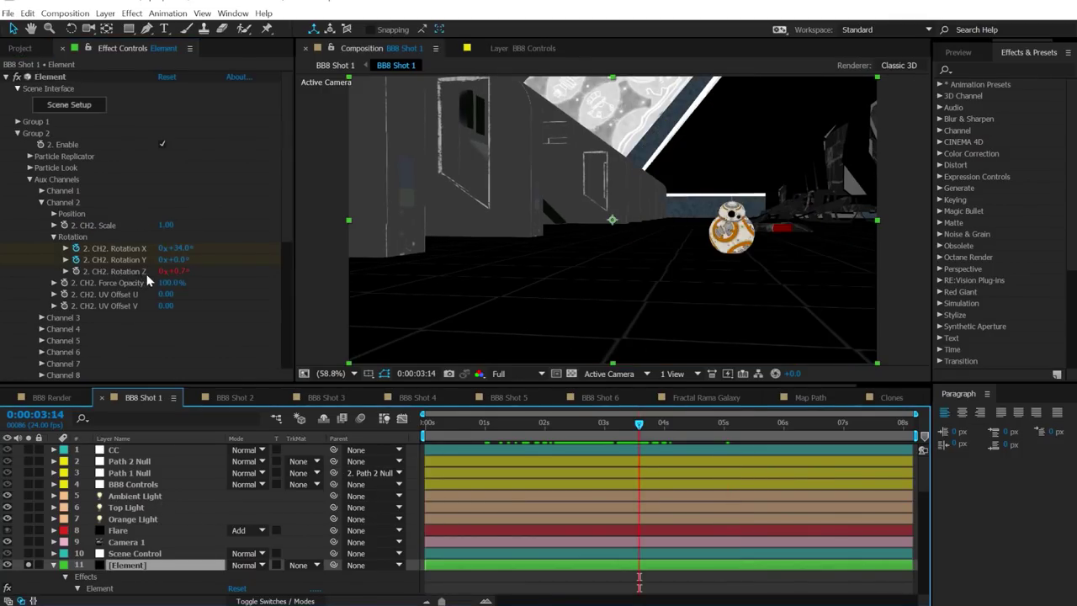
Step: Reveal the BB8 Controls Slider keyframes in the timeline and move onto the keyframe at 3:14
click(137, 484)
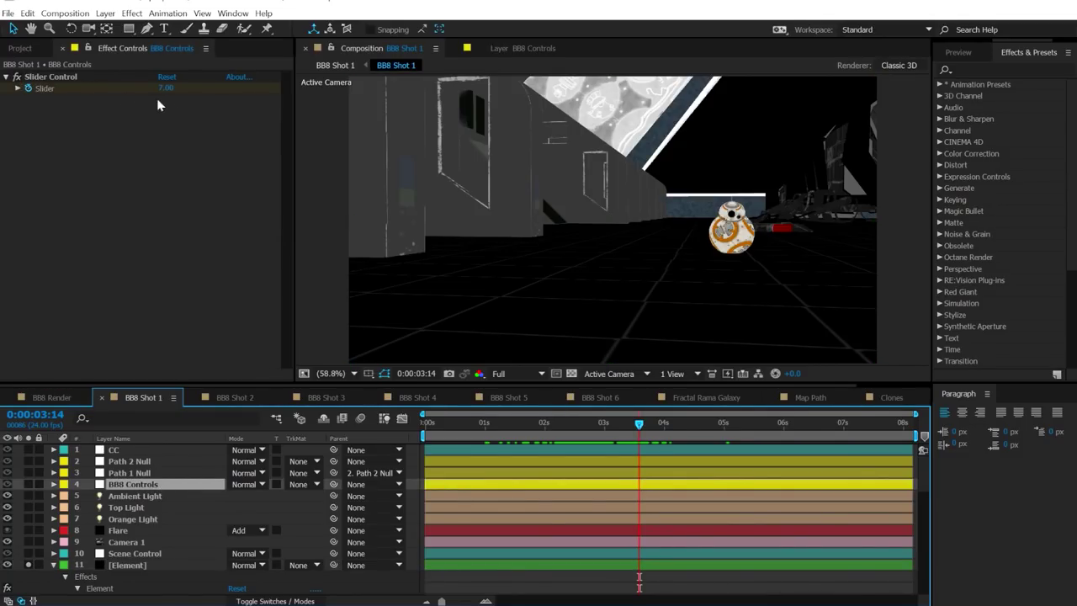
drag(709, 435, 745, 436)
mouse_move(166, 88)
mouse_down()
mouse_move(181, 87)
mouse_move(165, 88)
mouse_up()
drag(709, 429, 576, 429)
right_click(67, 88)
click(134, 201)
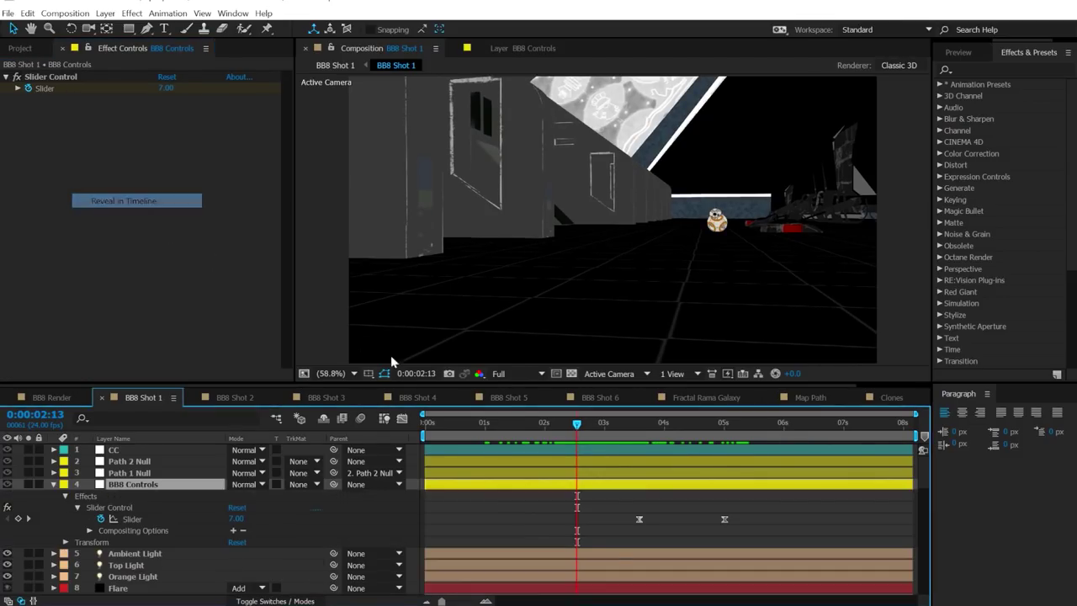
click(633, 427)
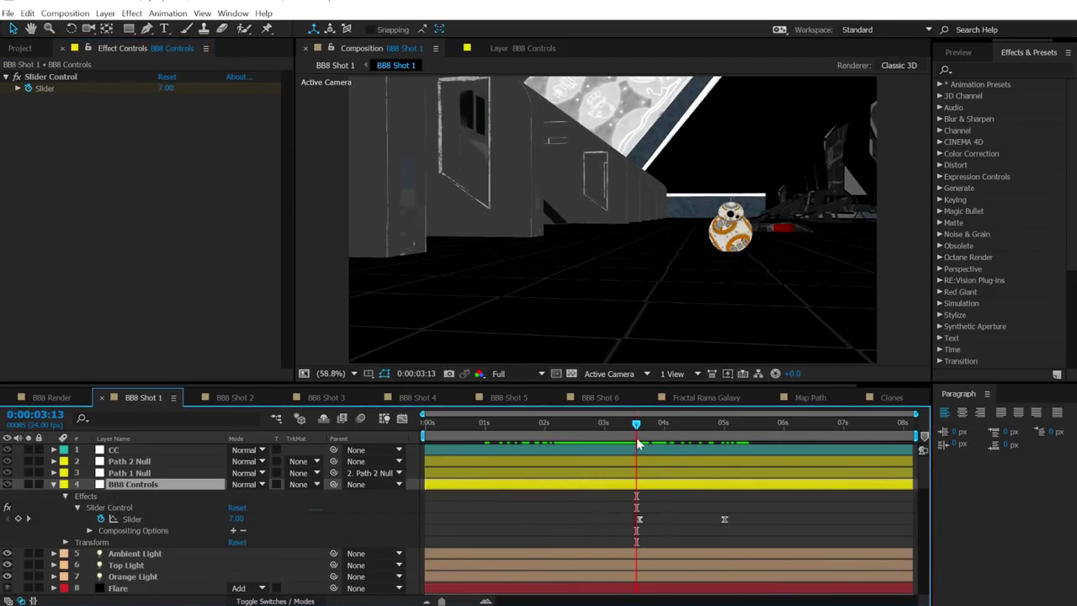
mouse_move(637, 426)
mouse_down()
mouse_move(743, 427)
mouse_move(637, 445)
mouse_up()
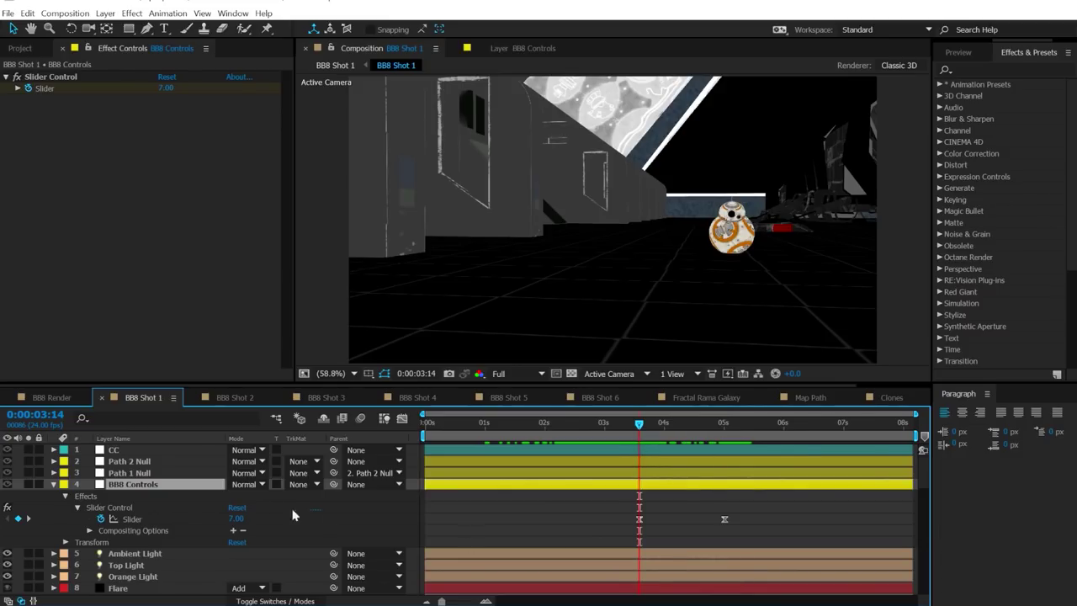
Step: Try Slider values 30 and 95, preview, then set the 3:14 keyframe back to 7.00
drag(235, 520, 295, 514)
click(494, 423)
key(space)
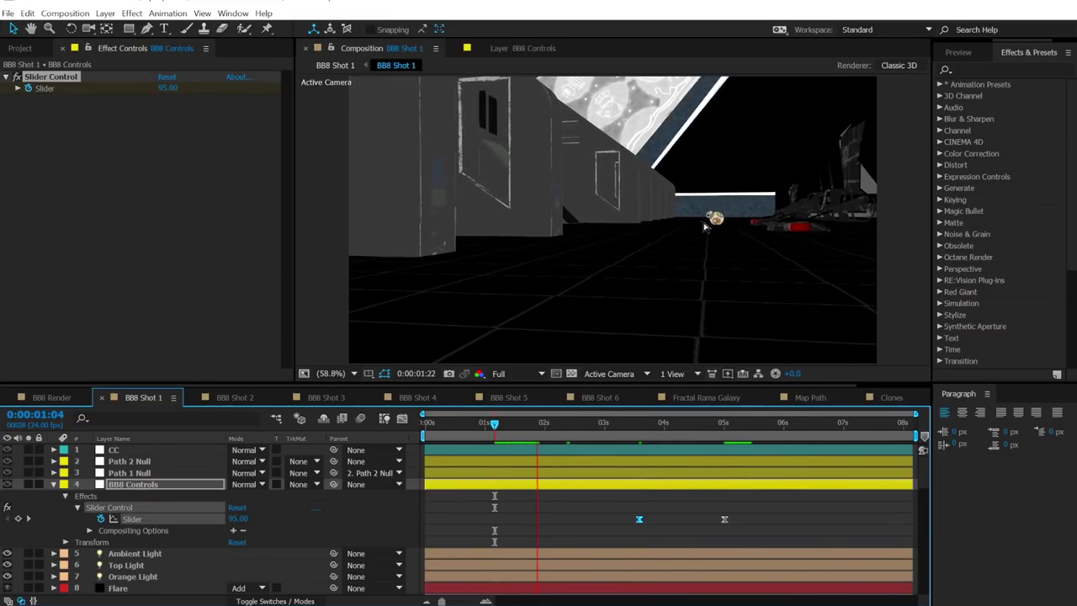
click(638, 432)
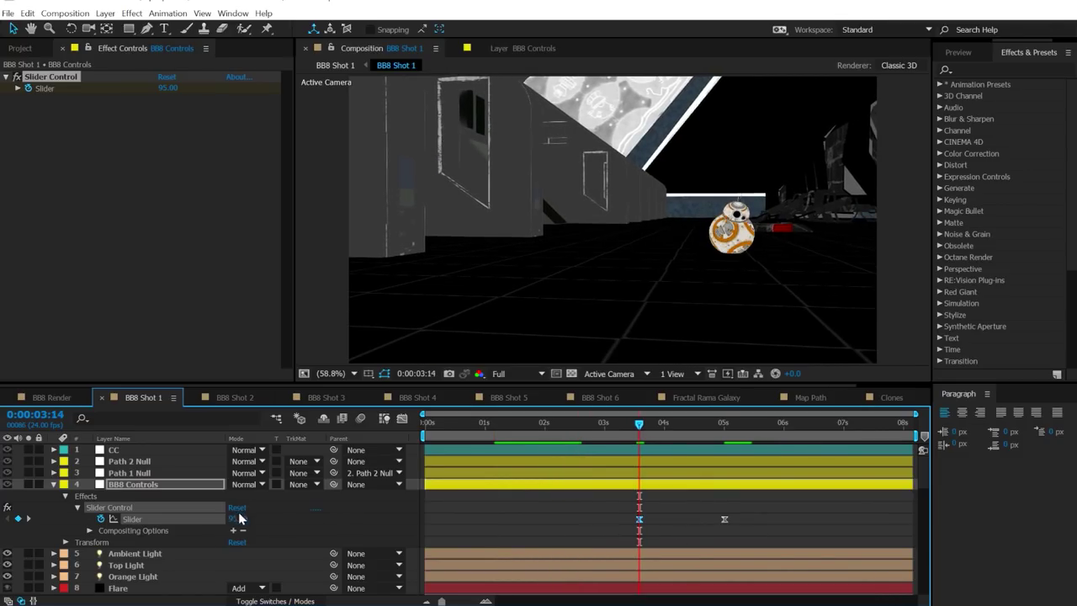
text(7)
click(518, 508)
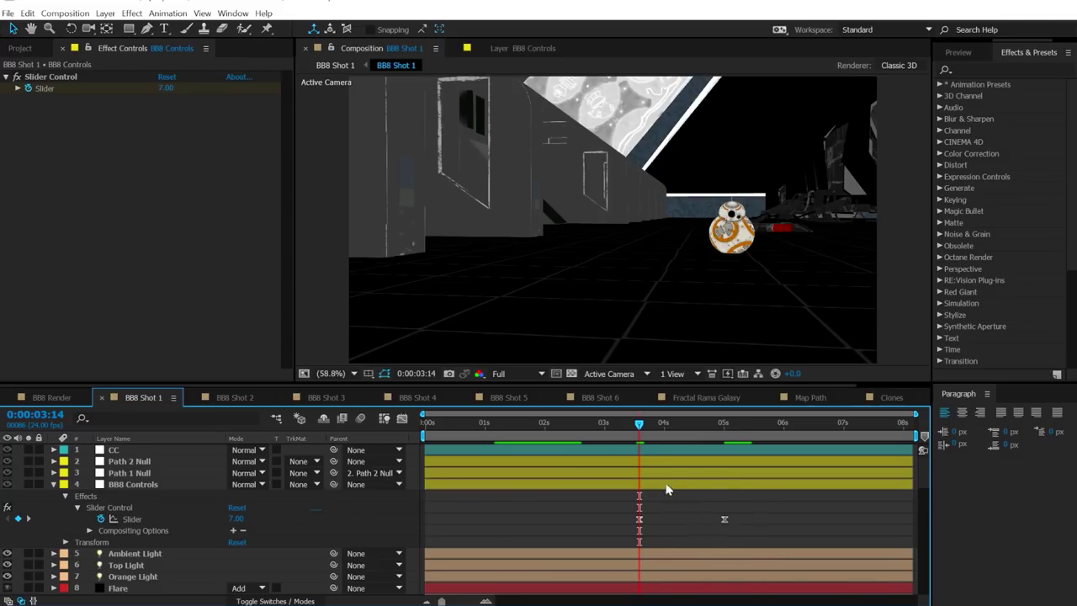
click(522, 439)
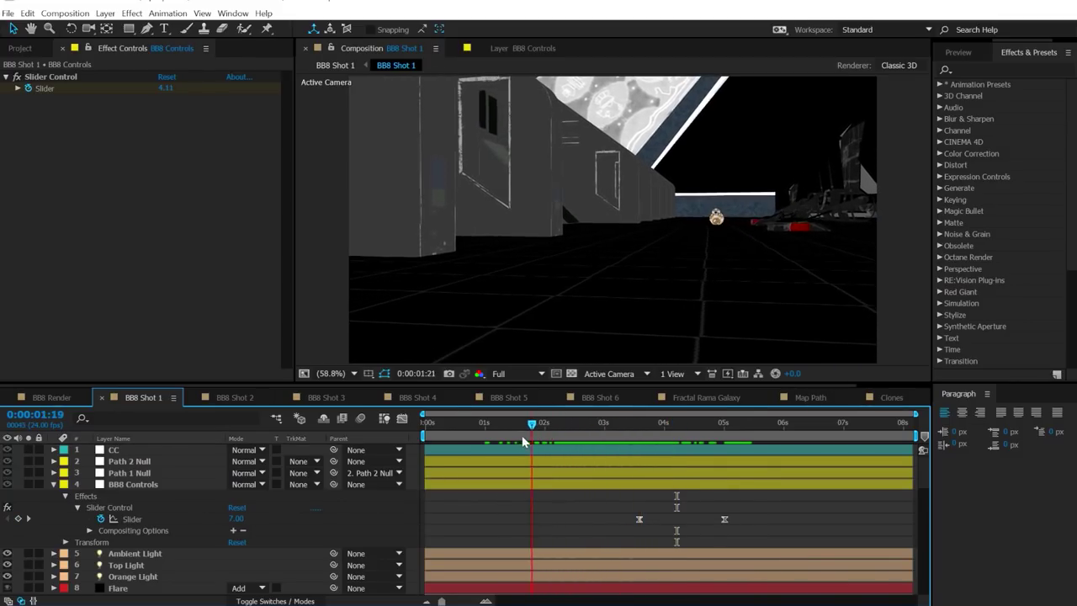
drag(522, 441, 730, 433)
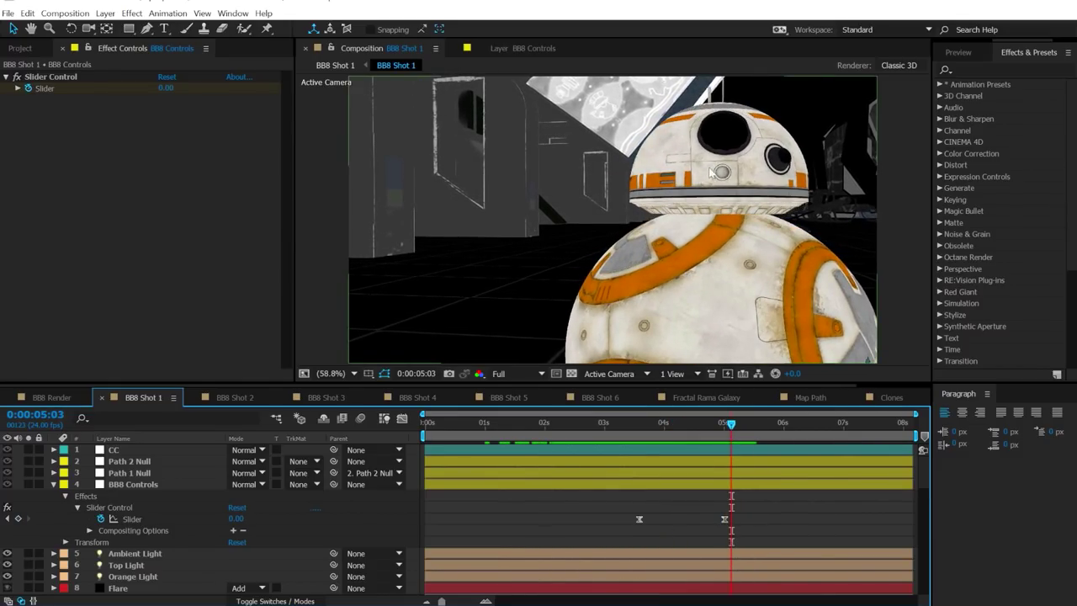
Step: Collapse BB8 Controls and reveal Element's Channel 2 rotation keyframes in the timeline
click(53, 484)
scroll(140, 507, down, 3)
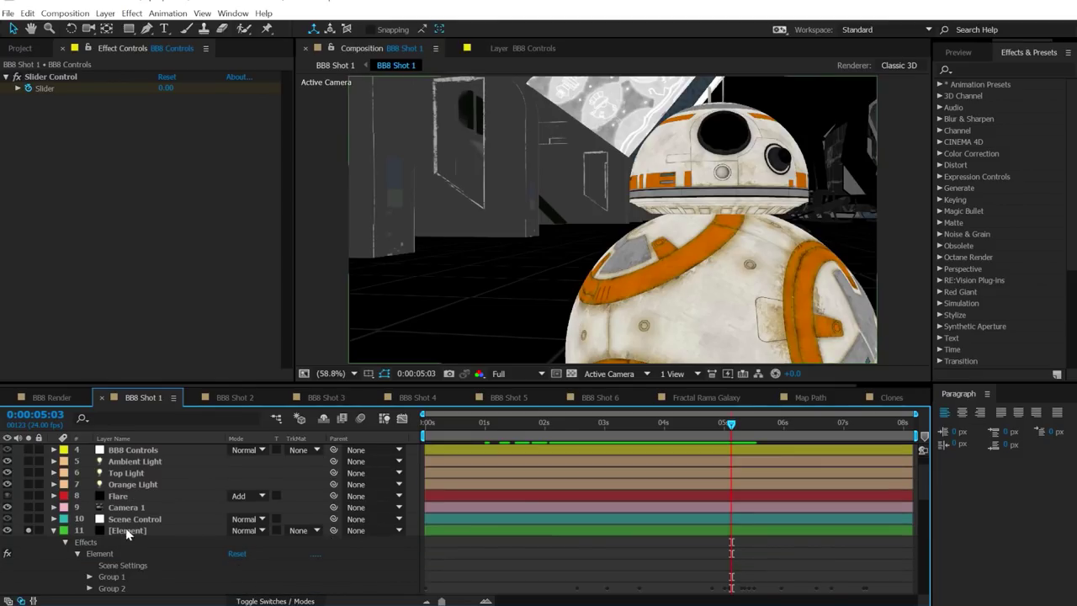
click(125, 497)
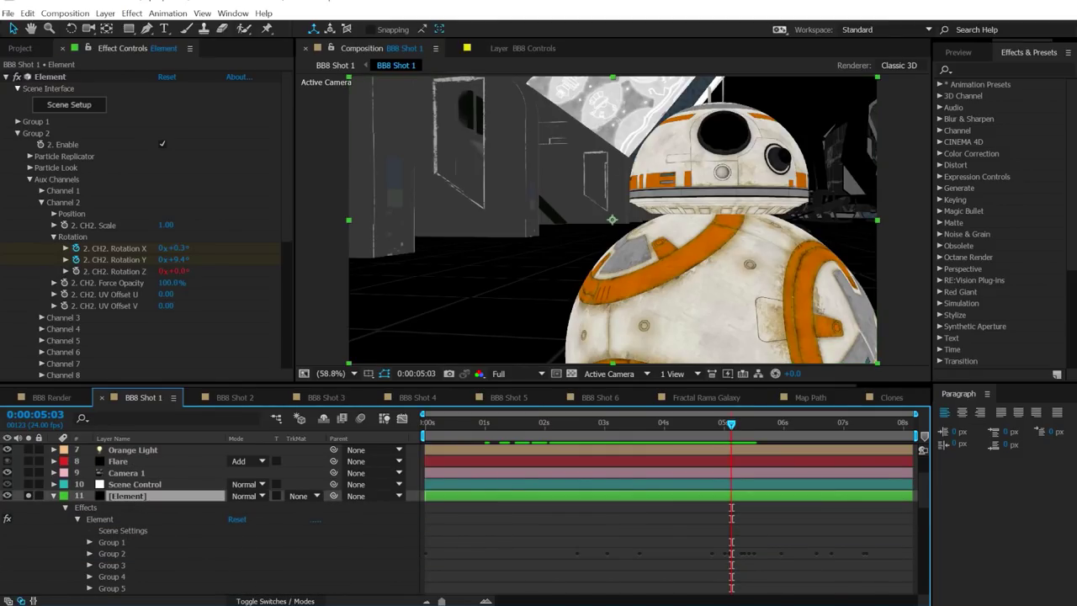
right_click(133, 265)
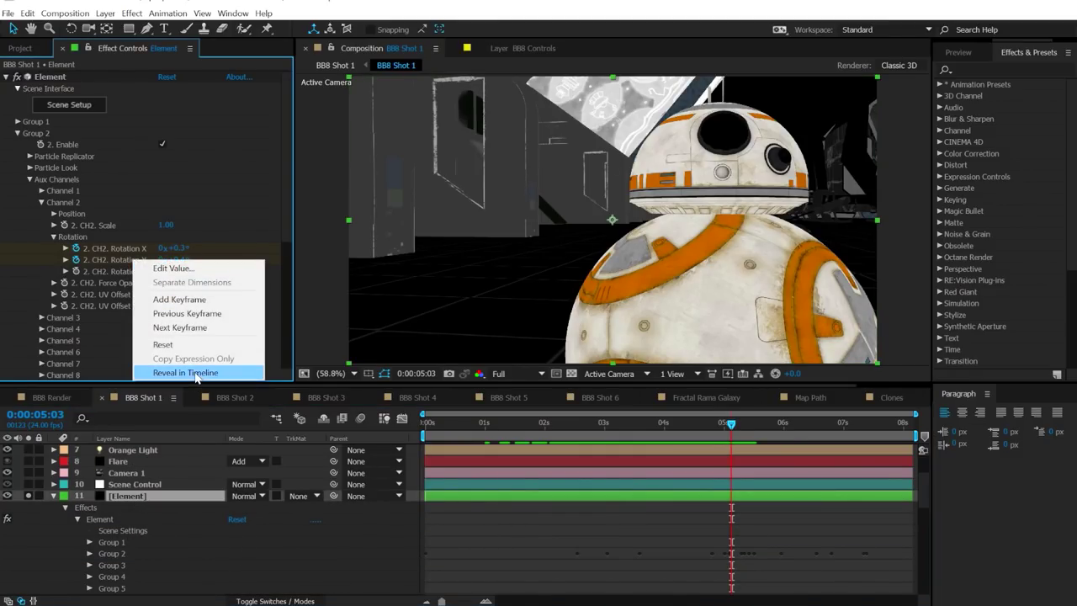
click(195, 373)
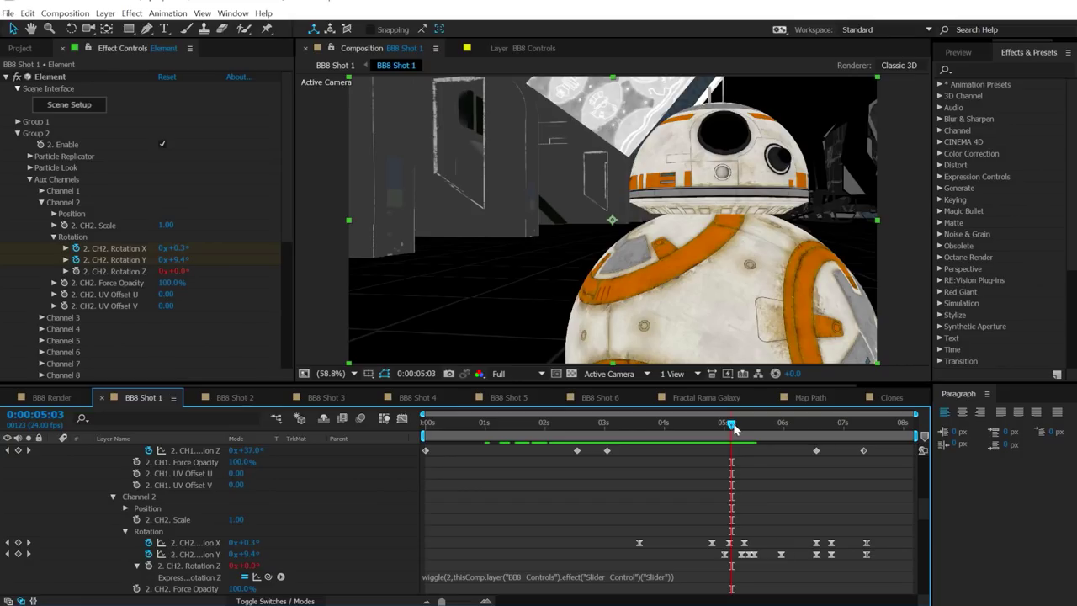
Step: Scrub around 5 seconds and preview BB-8's wiggling head turn from about 2 seconds
drag(732, 428, 693, 427)
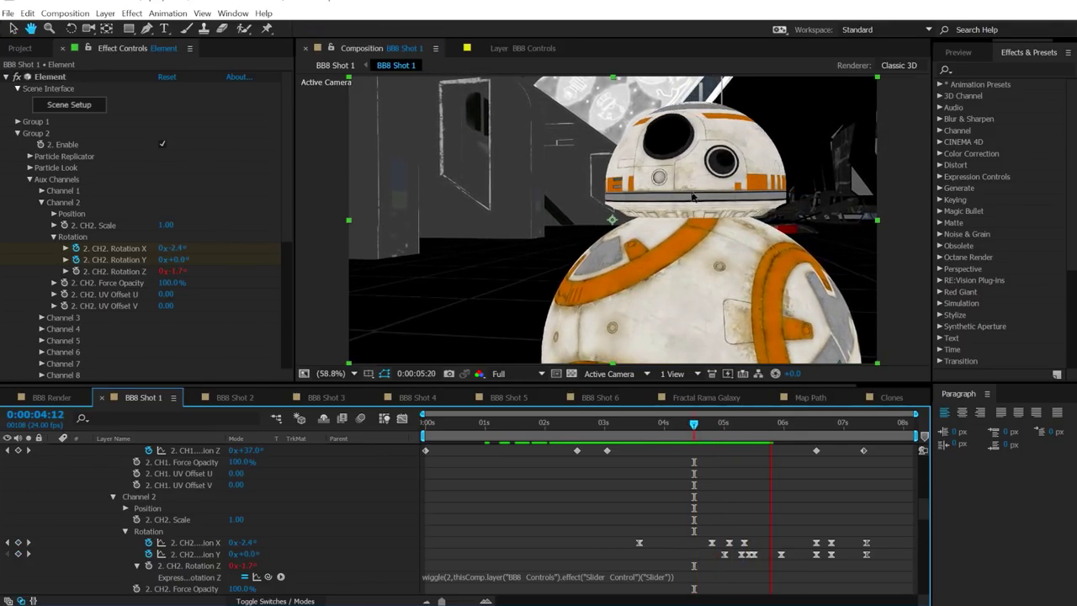
click(576, 422)
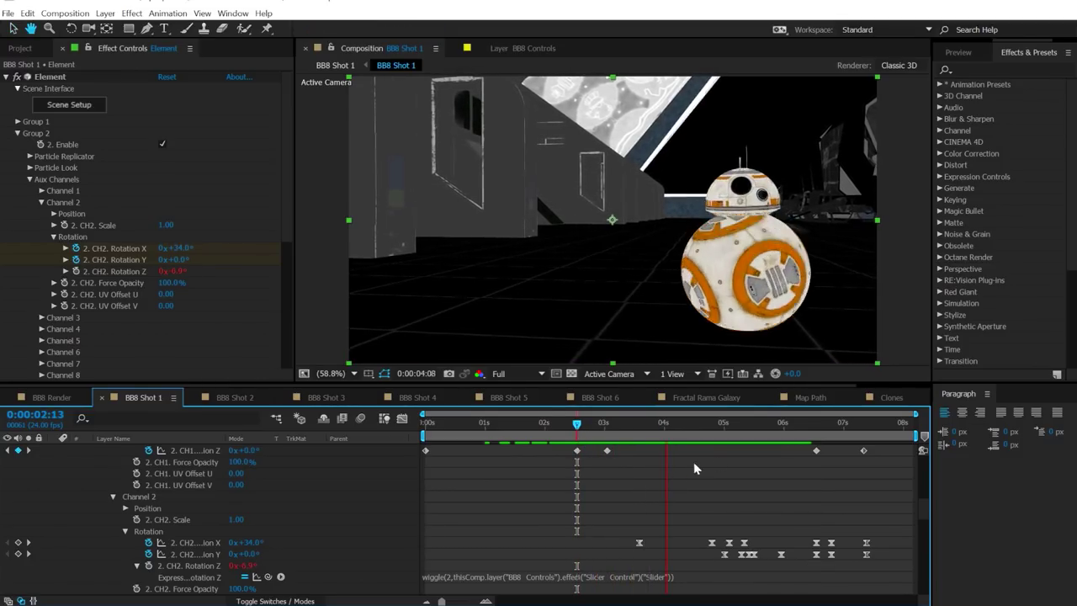
key(space)
key(space)
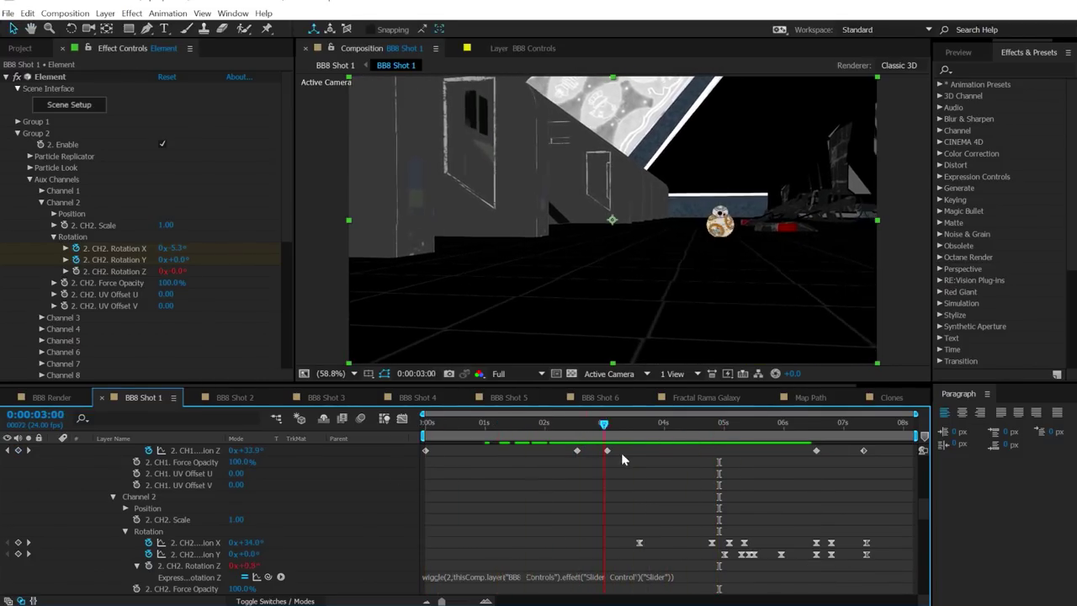
Step: Collapse the layer properties and show Position for both Path 1 Null and Path 2 Null
key(e)
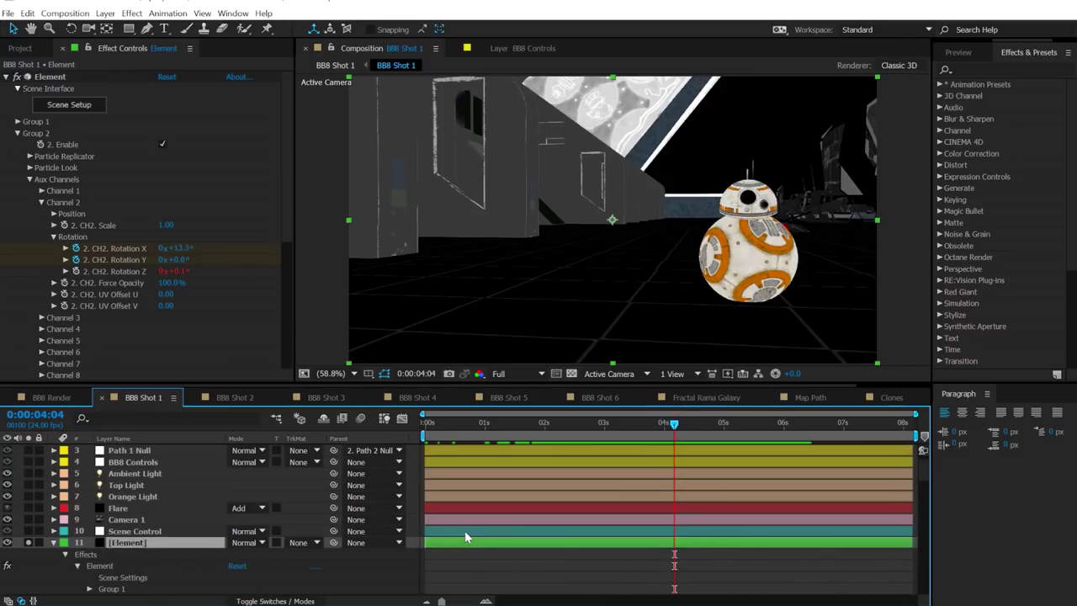
click(53, 570)
click(148, 472)
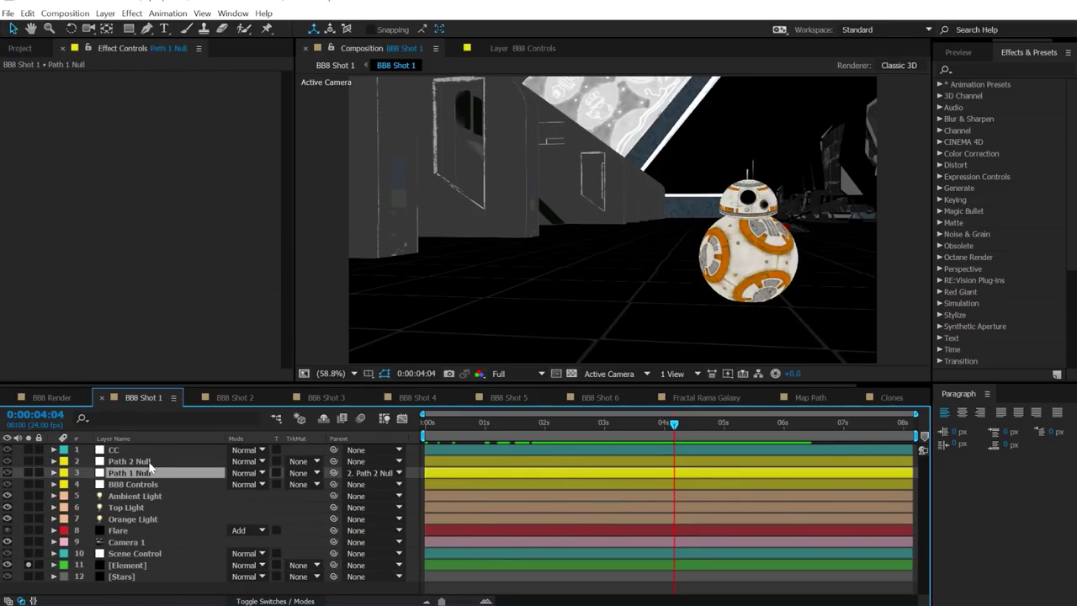
shift+click(129, 461)
key(p)
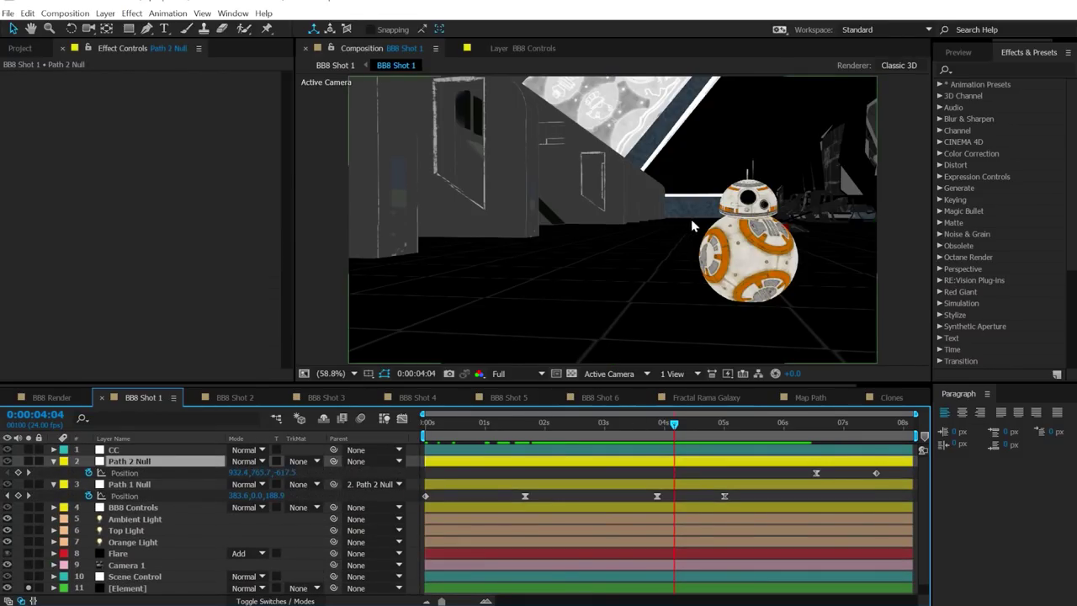
Step: Scrub through the shot with Path 1 Null selected, from BB-8's close-up to later frames
drag(474, 412, 721, 435)
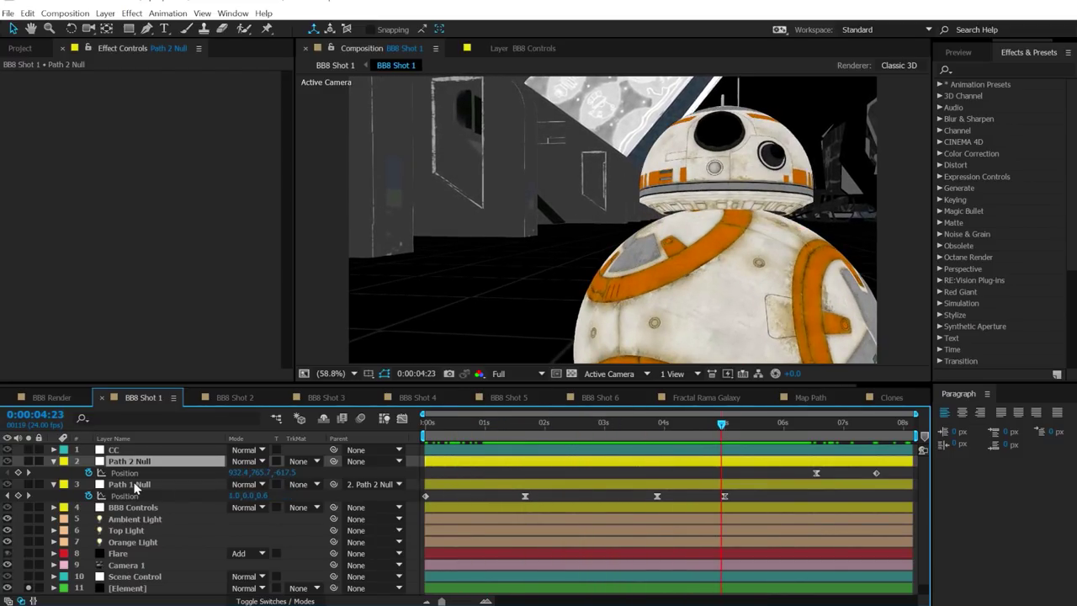
click(135, 486)
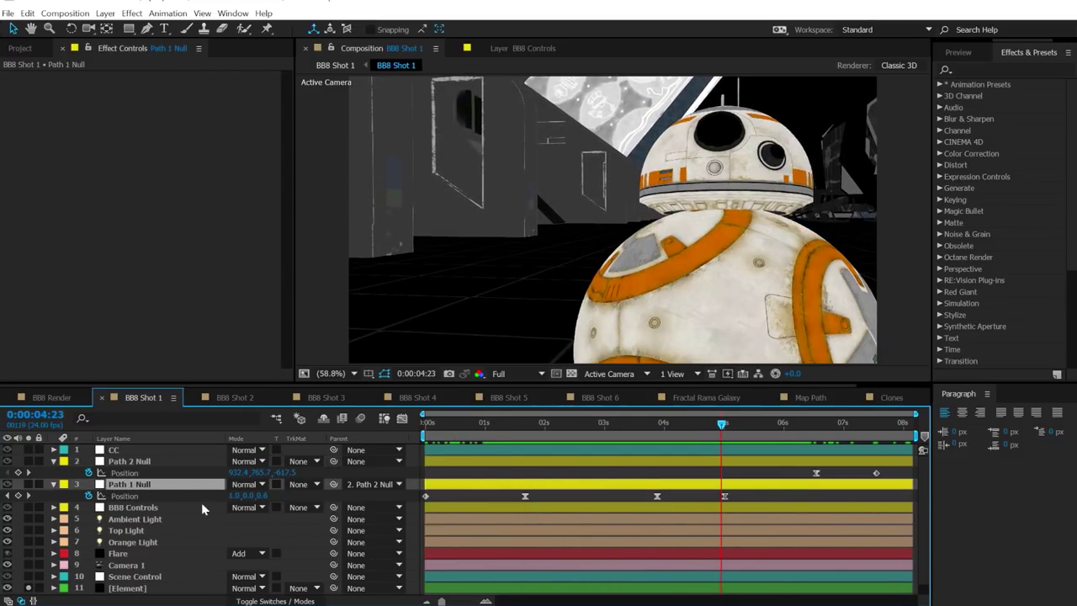
drag(721, 433, 536, 450)
click(494, 496)
scroll(697, 248, down, 3)
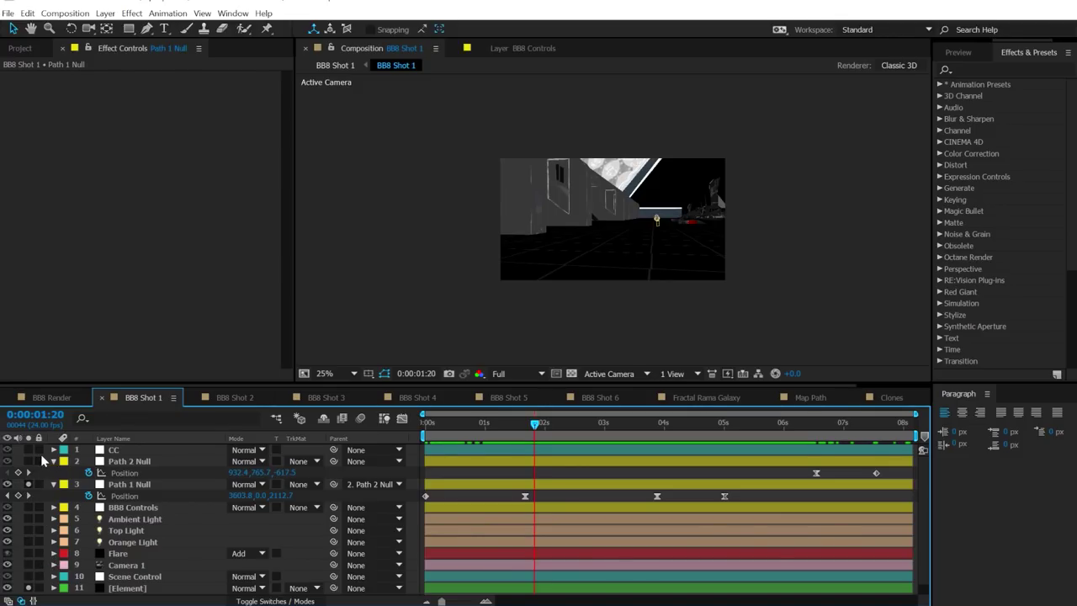
scroll(751, 228, up, 2)
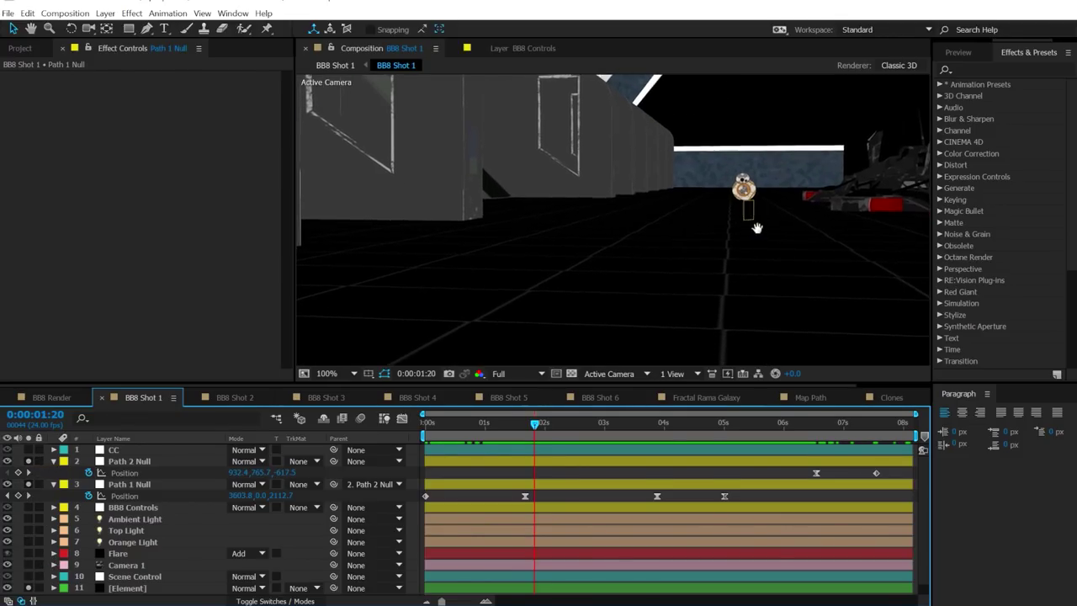
drag(534, 430, 695, 451)
Step: Inspect the Path 1 and Path 2 Null motion paths while scrubbing, then set viewer magnification to Fit
click(475, 487)
scroll(812, 240, down, 4)
click(701, 462)
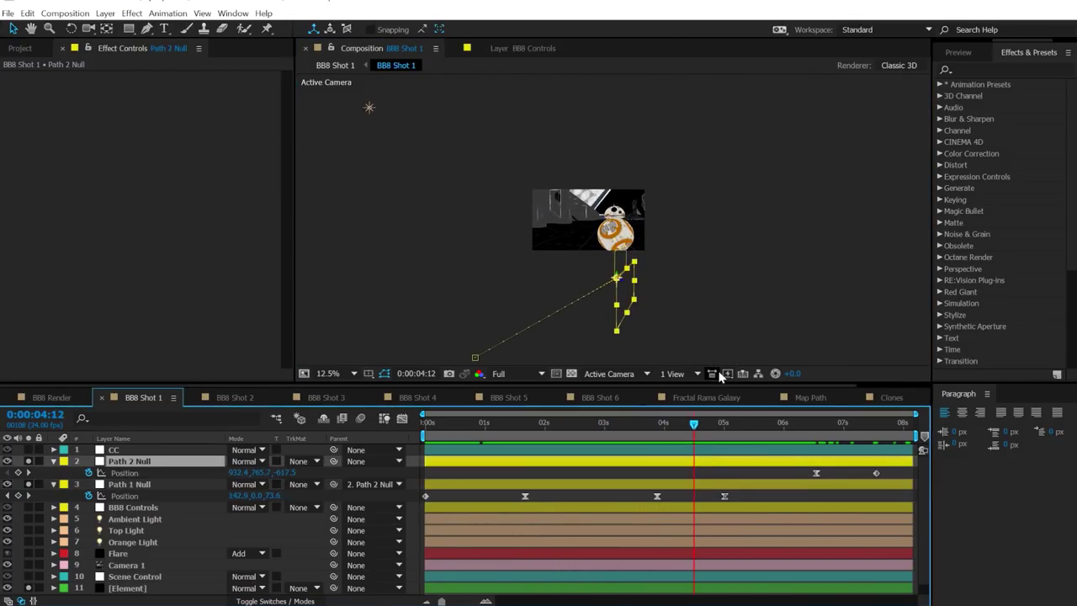
drag(705, 424, 621, 475)
key(period)
key(period)
click(340, 374)
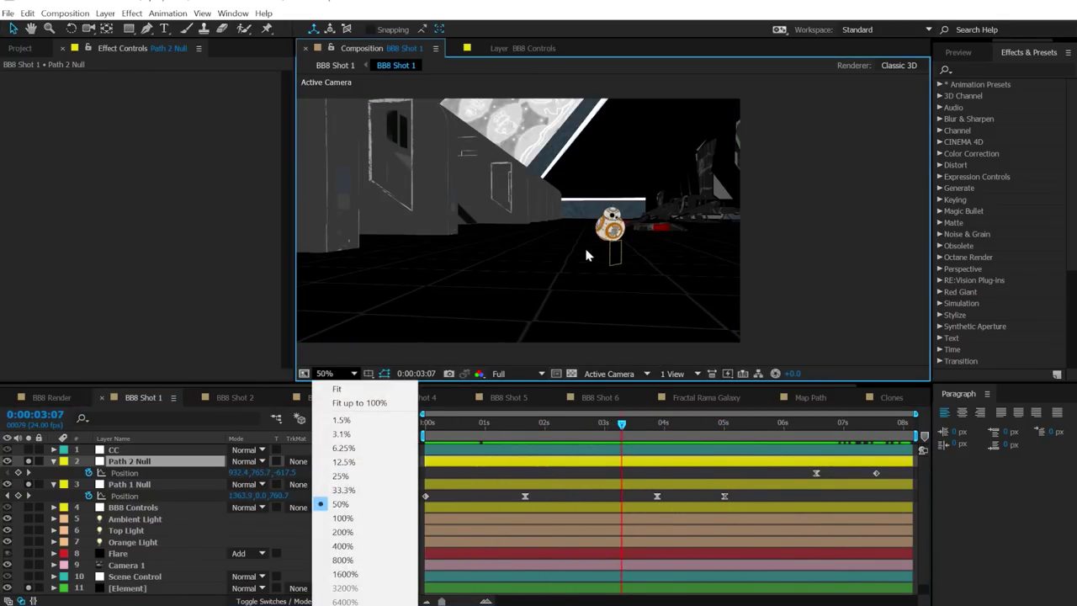
click(347, 388)
scroll(164, 482, down, 1)
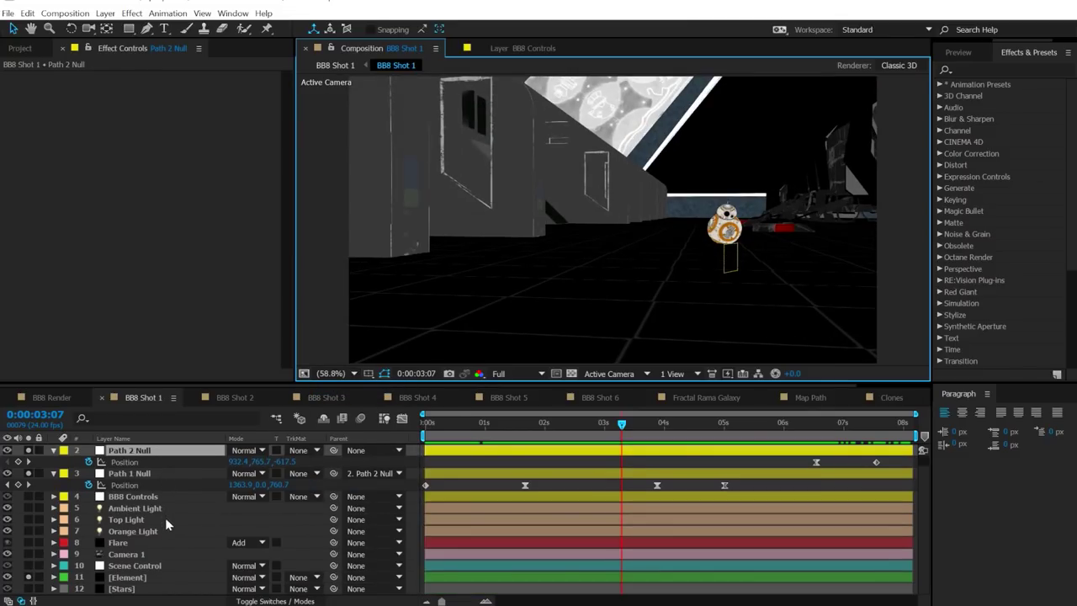
Step: Collapse Element's Channel 2 and Aux Channels settings in Effect Controls
click(128, 578)
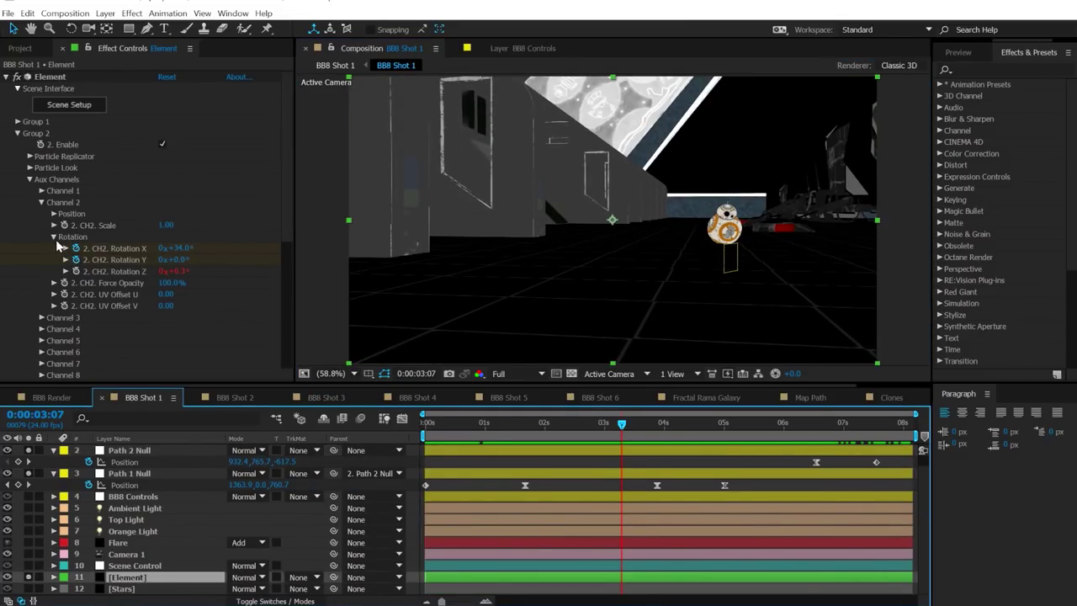
click(41, 202)
click(29, 179)
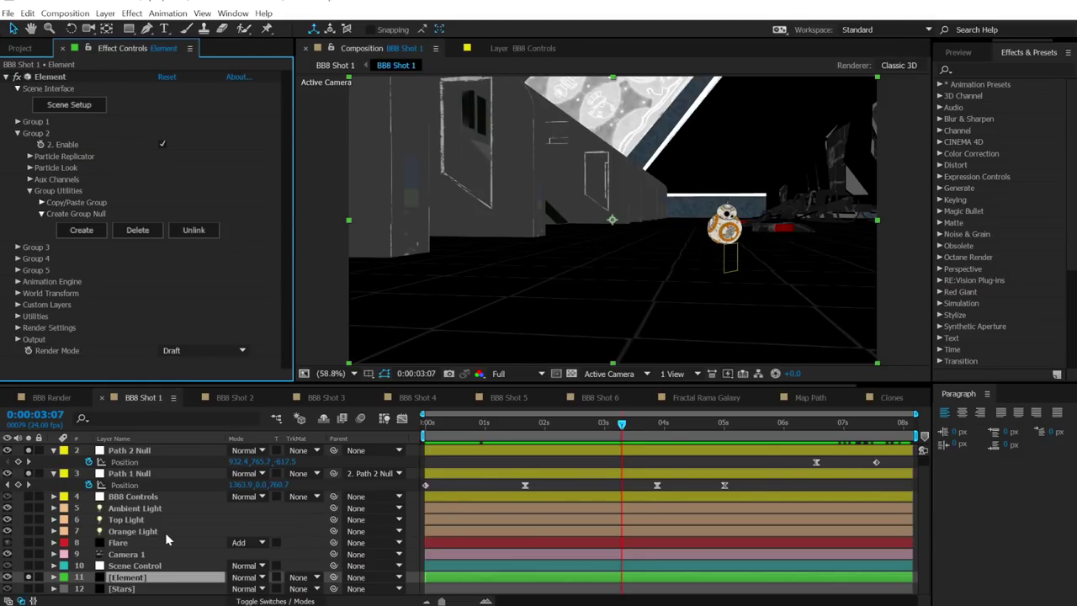
scroll(160, 498, up, 1)
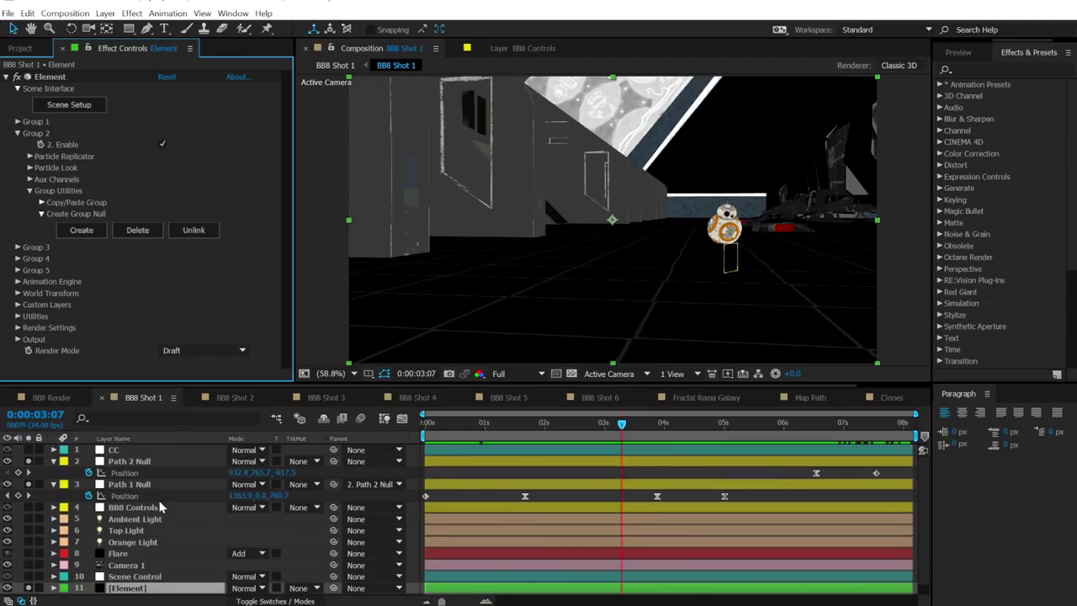
click(148, 484)
scroll(179, 504, down, 1)
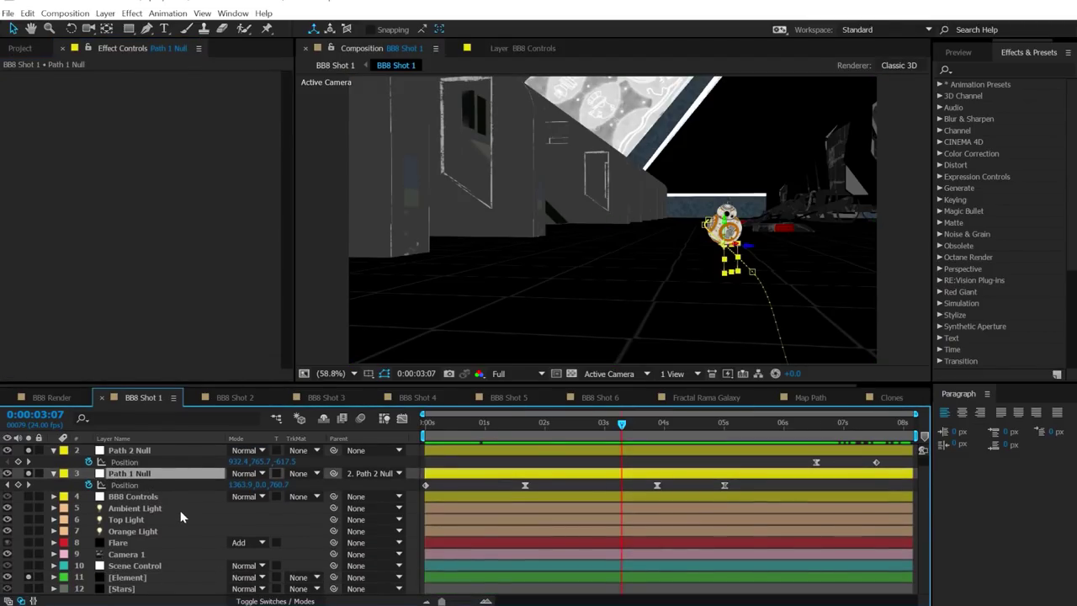
scroll(180, 519, up, 1)
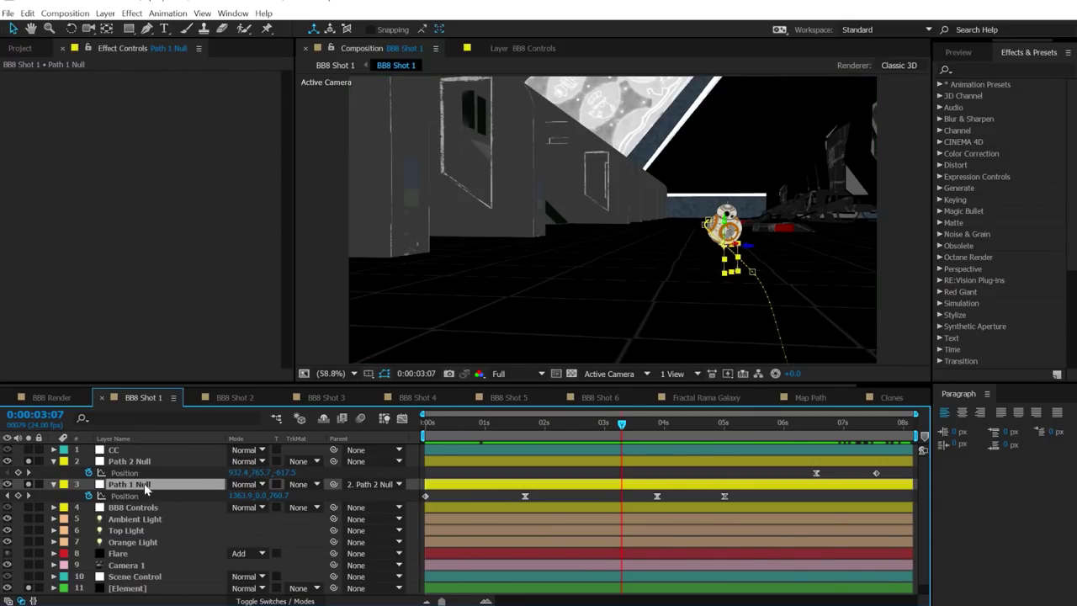
scroll(181, 523, down, 1)
Step: Run Create Group Null for Element's Group 2 and select the new Group 2 Null (537) layer
click(168, 577)
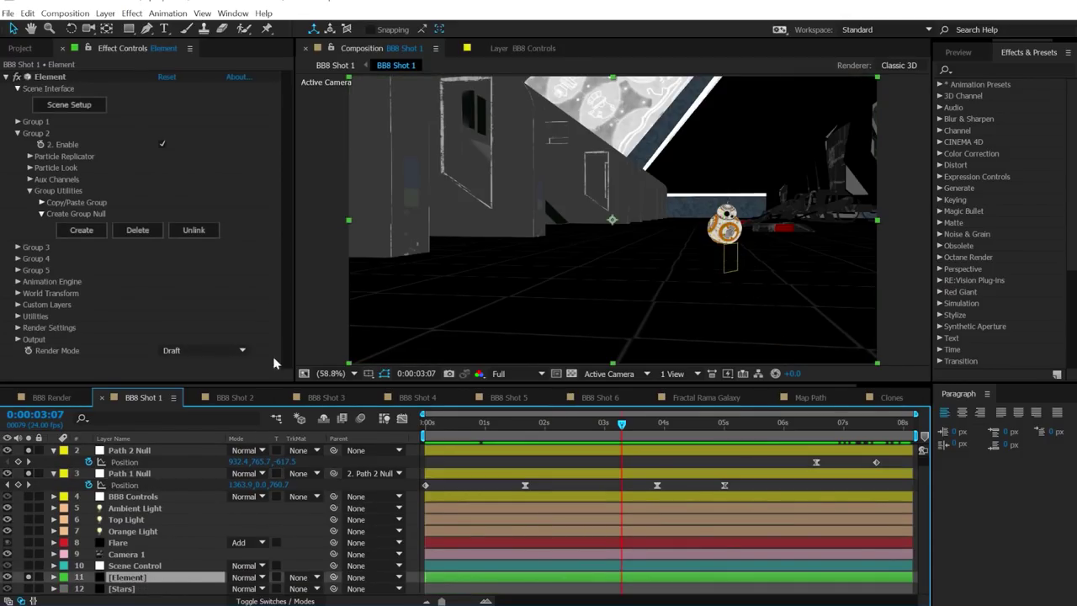
click(81, 230)
scroll(148, 530, up, 1)
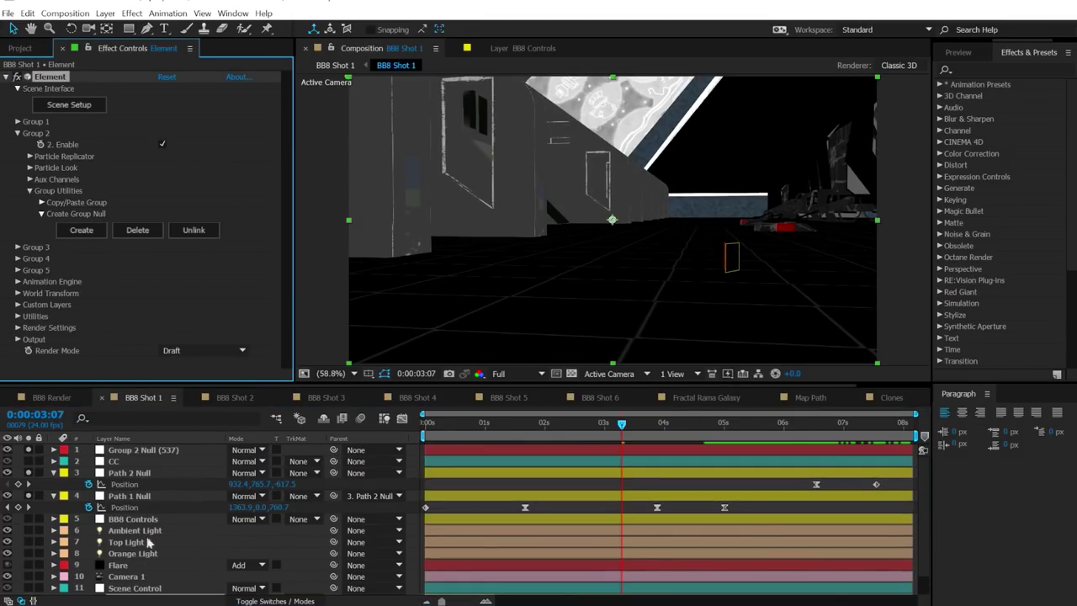
click(147, 452)
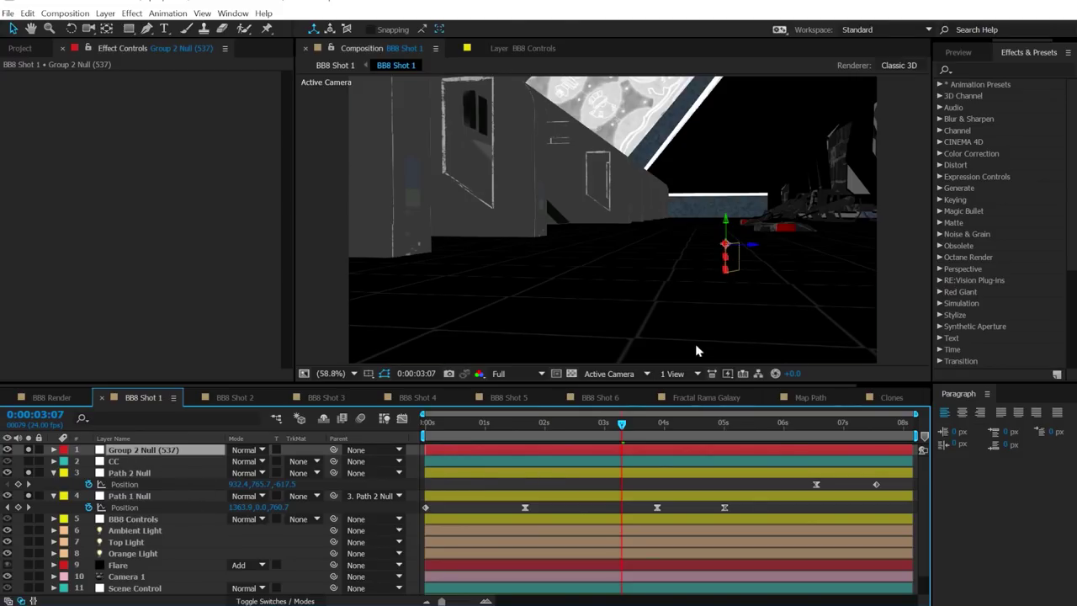
Step: Delete the Group 2 Null (537) layer and undo an accidental move of Path 1 Null
key(Delete)
click(145, 484)
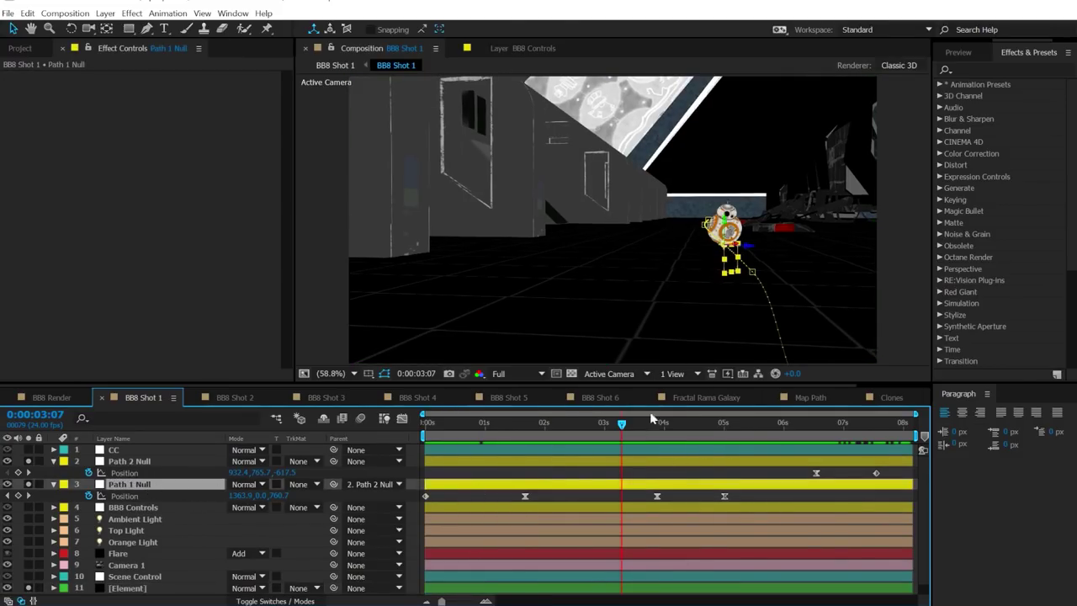
drag(731, 267, 706, 271)
key(ctrl+z)
drag(625, 427, 524, 440)
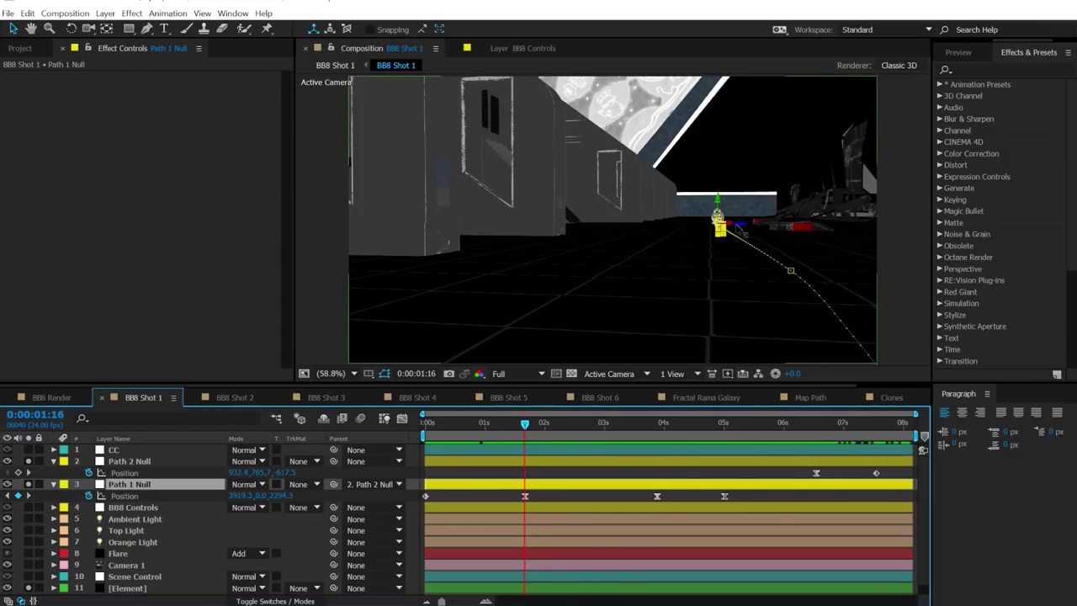
Step: Preview BB-8 following Path 1 Null's Position keyframes from the start, then deselect all layers
click(124, 496)
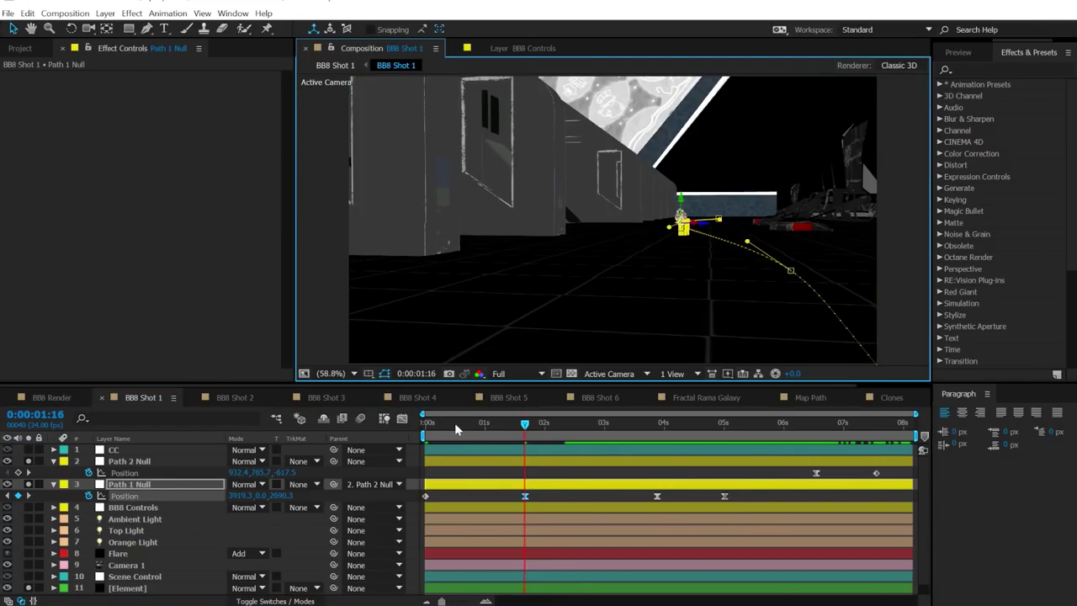
key(Home)
key(space)
key(F2)
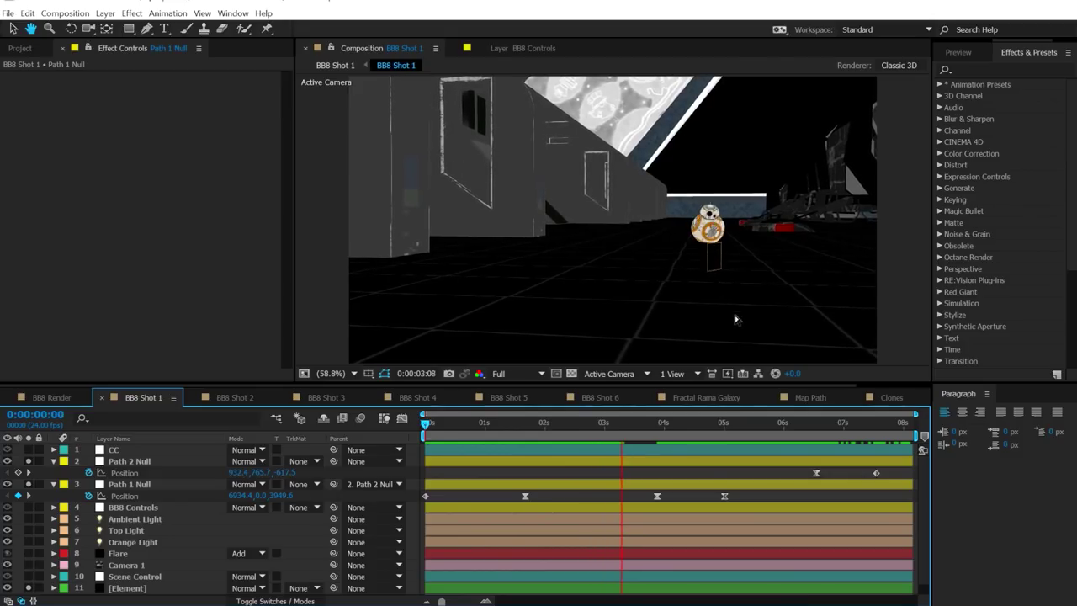
key(space)
drag(658, 429, 666, 471)
click(528, 484)
key(ctrl+shift+a)
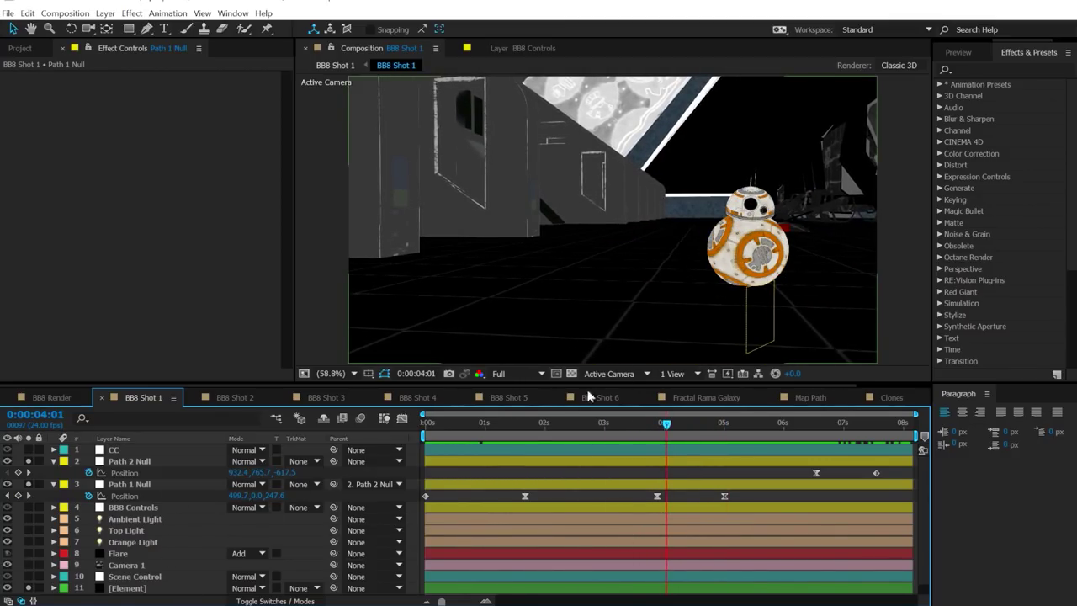
Step: Scrub and play BB-8's corridor approach, then select the [Element] layer for Effect Controls
mouse_move(498, 424)
mouse_down()
mouse_move(421, 430)
mouse_move(673, 428)
mouse_move(516, 432)
mouse_up()
key(space)
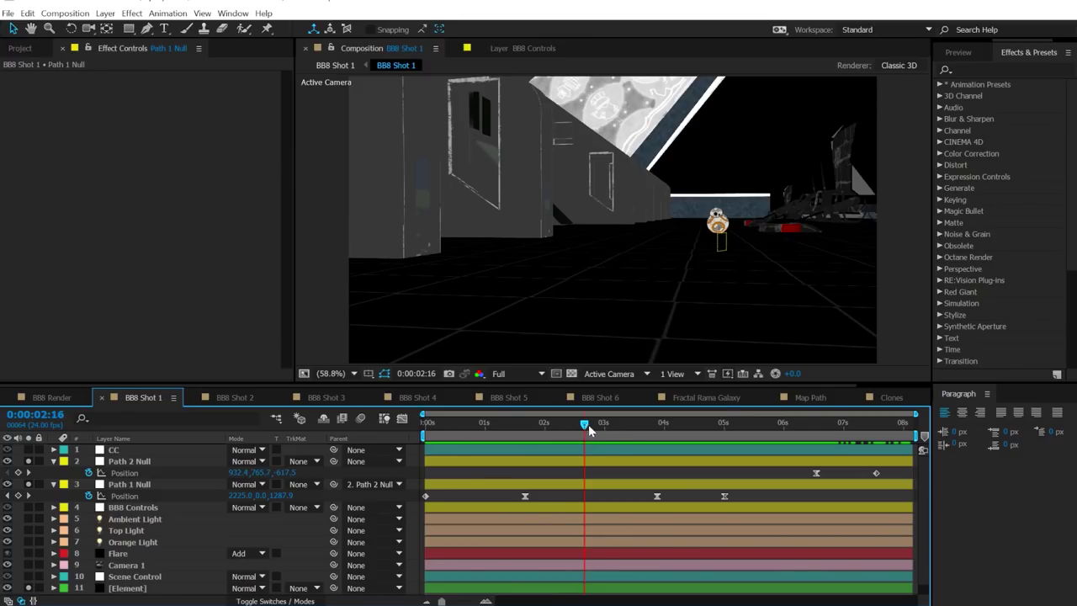
drag(742, 430, 611, 438)
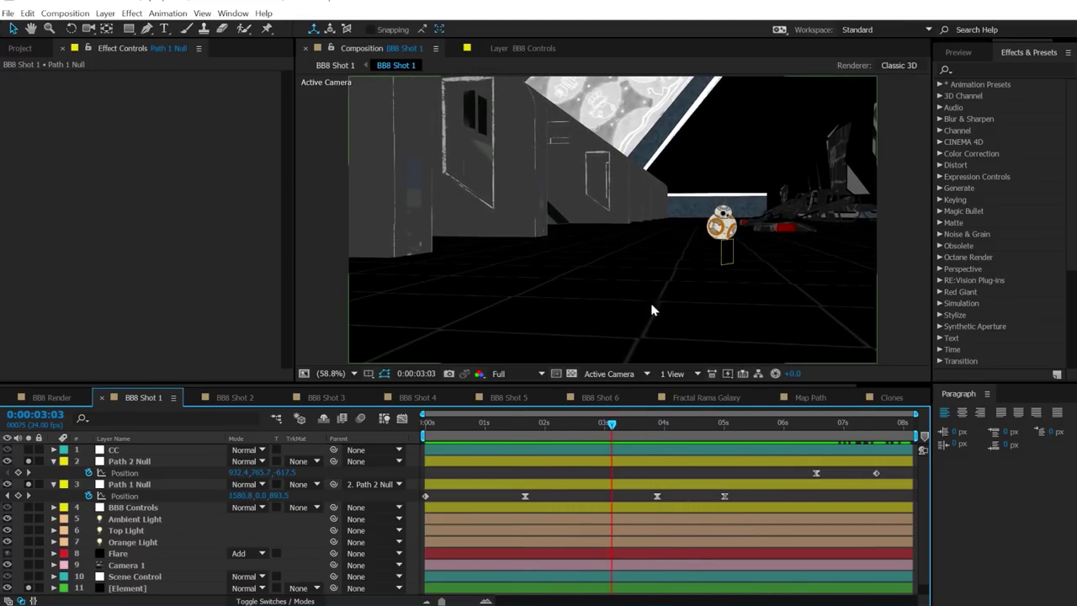
click(148, 589)
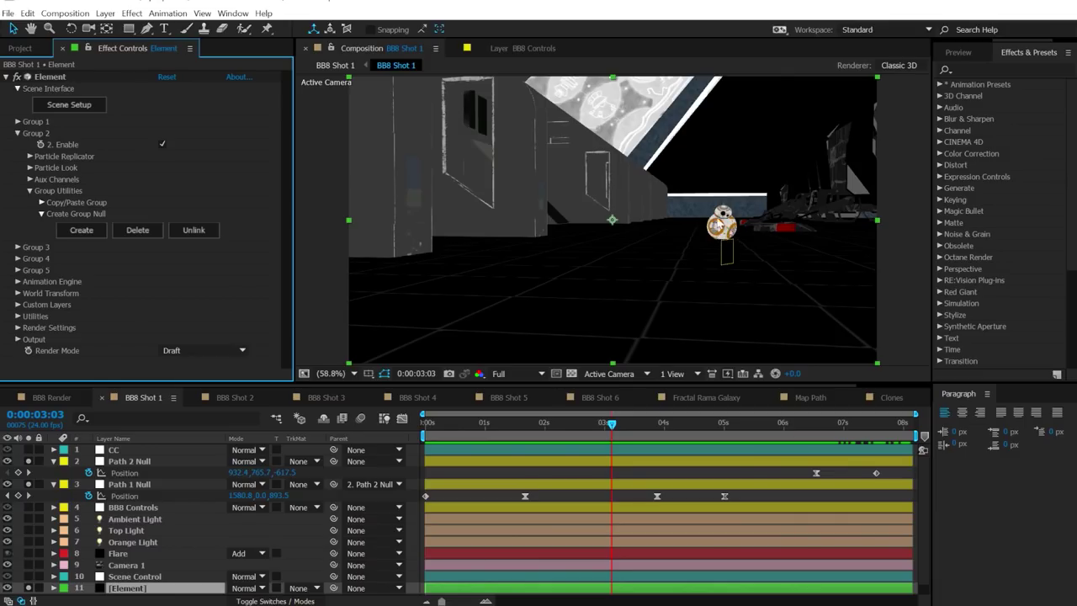
Step: Expand Aux Channels > Channel 1 and reveal CH1 Rotation X, Y and Z in the timeline
click(30, 180)
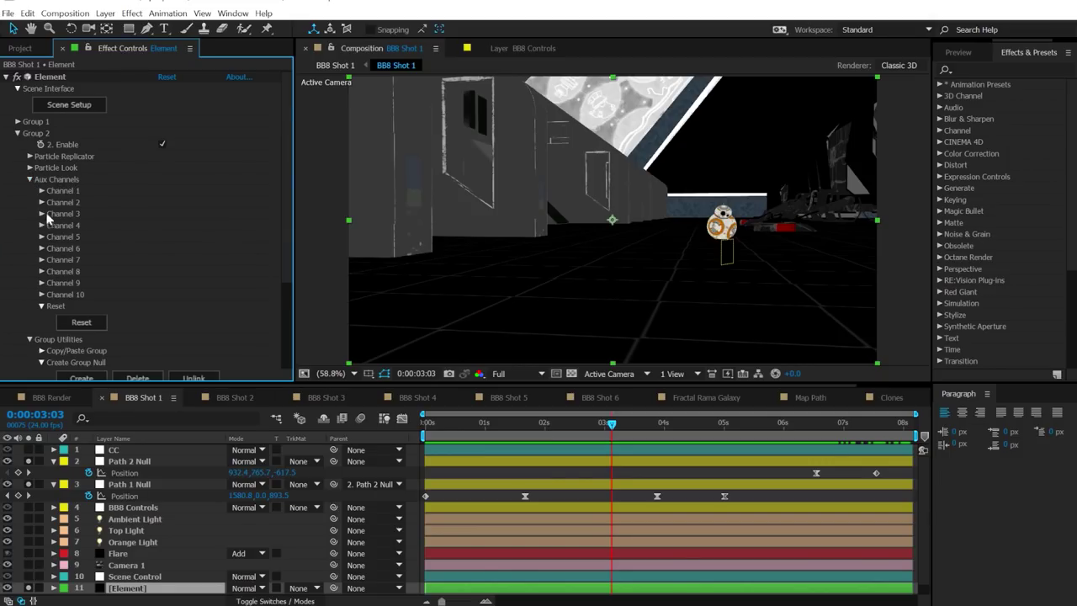
click(41, 191)
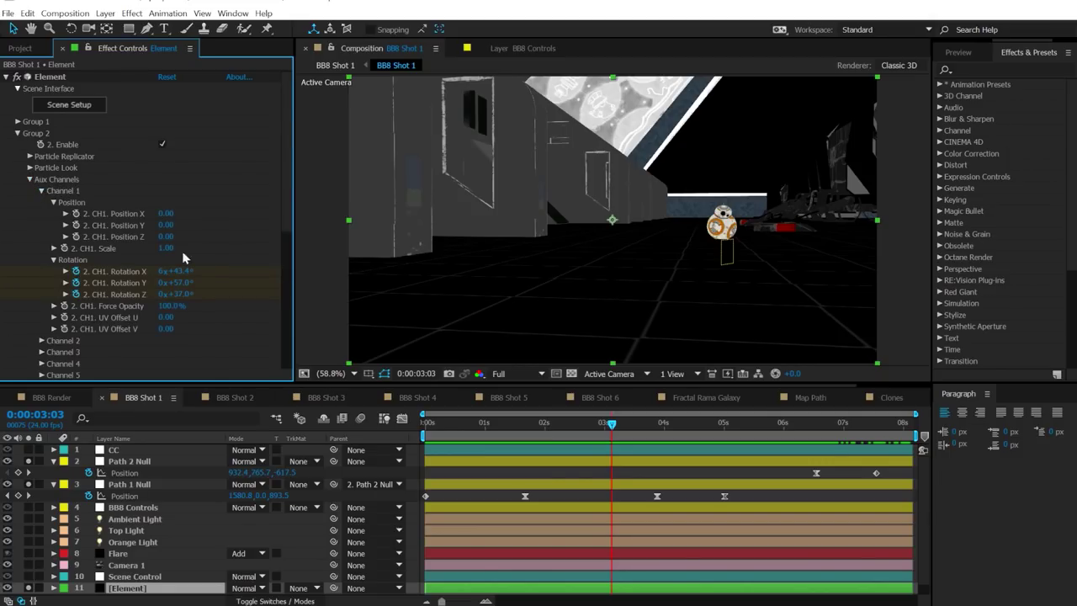
right_click(125, 276)
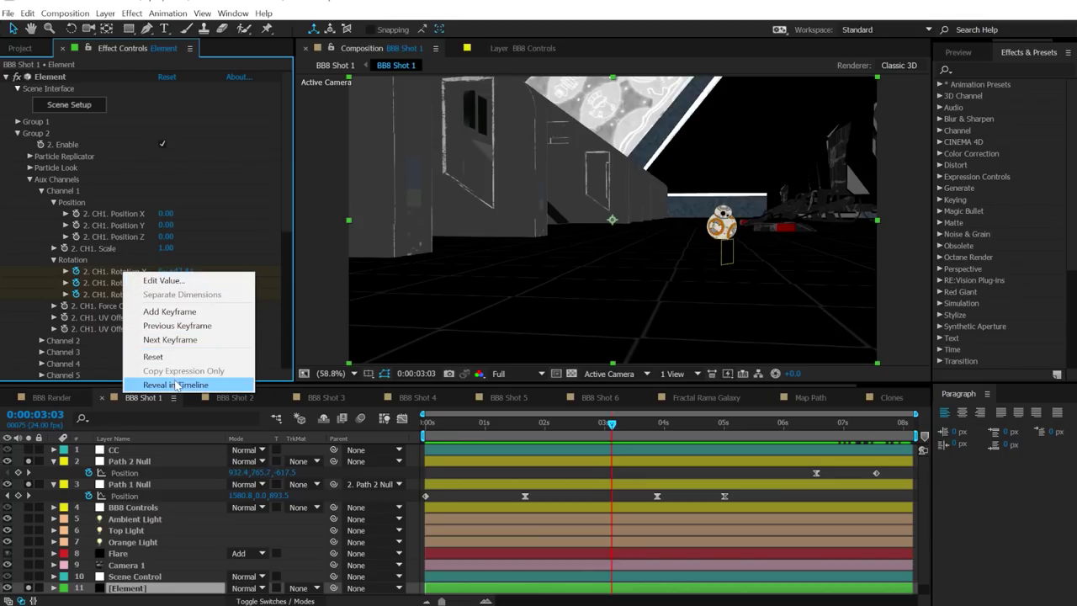
click(177, 384)
right_click(124, 282)
click(177, 395)
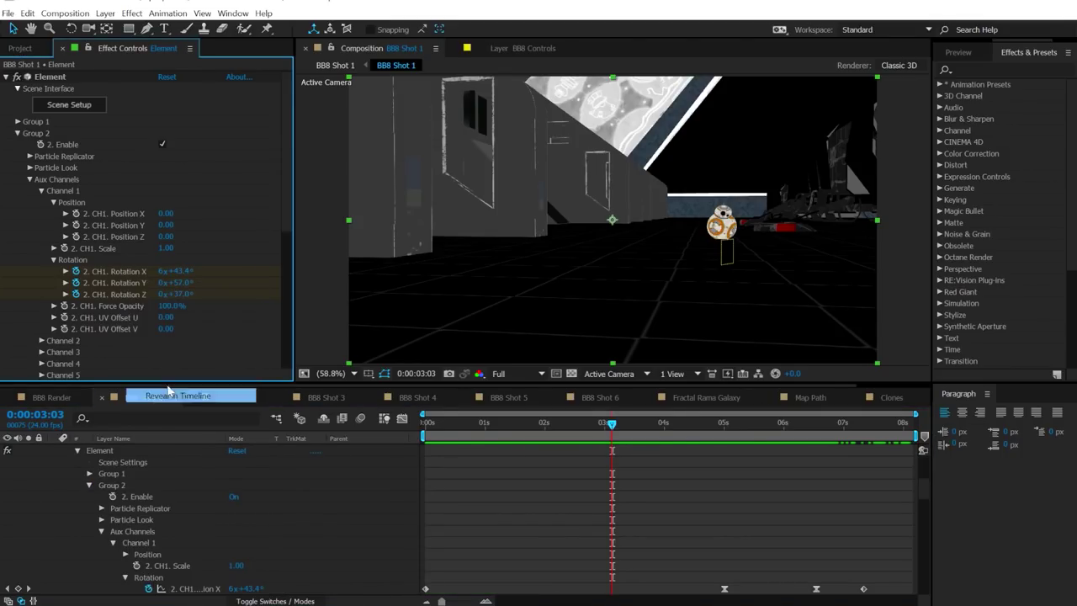
right_click(105, 293)
click(160, 407)
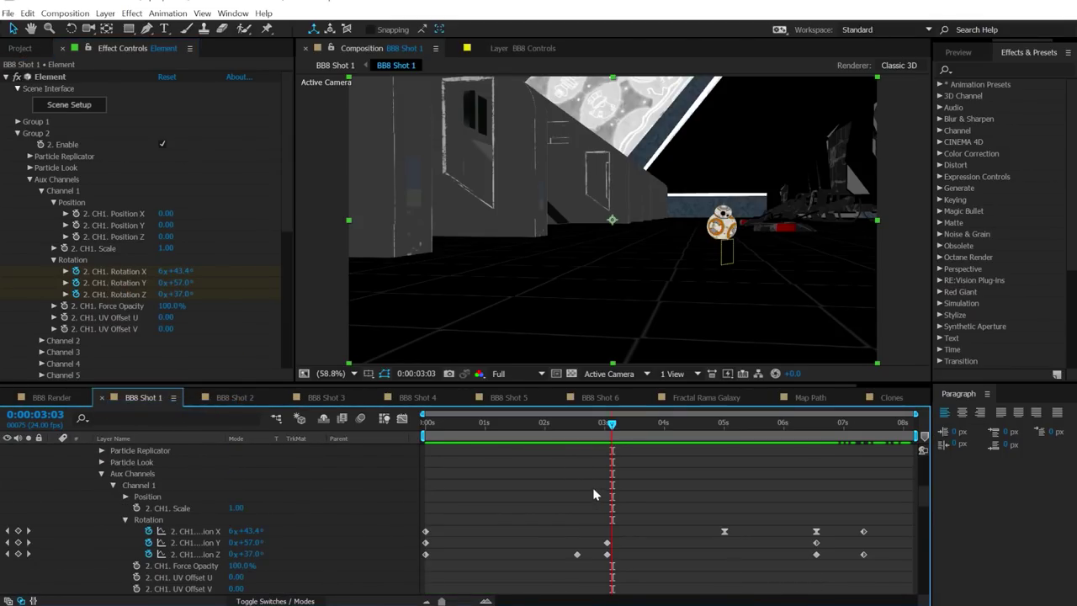
Step: Test lowering Rotation Z at 3:20, undo it, and return to frame 0
drag(422, 515, 876, 580)
click(595, 478)
click(270, 484)
drag(449, 429, 650, 443)
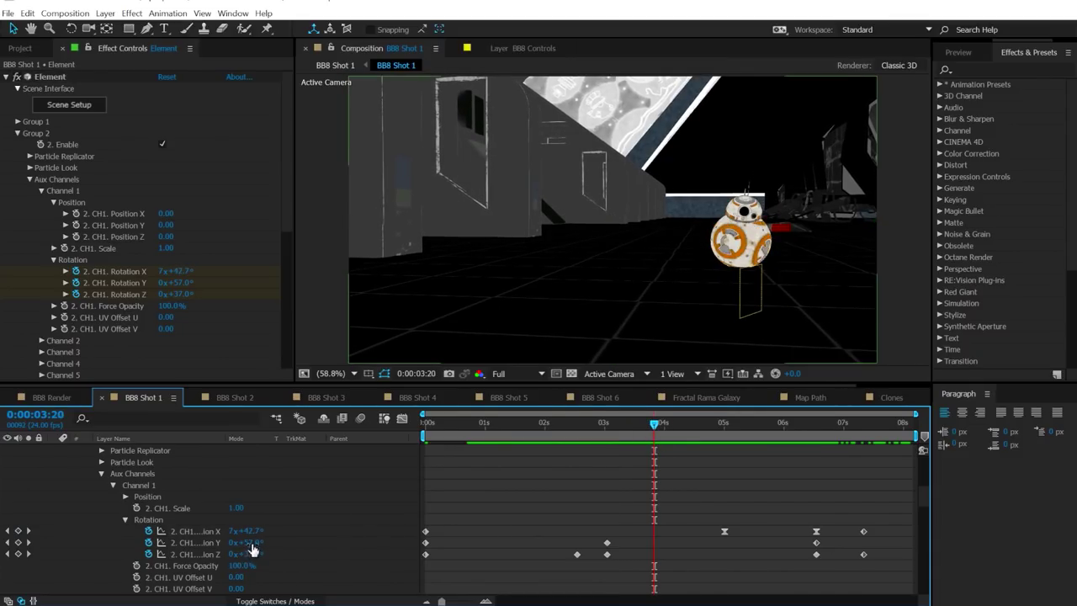
drag(253, 549, 289, 554)
key(ctrl+z)
drag(643, 428, 421, 433)
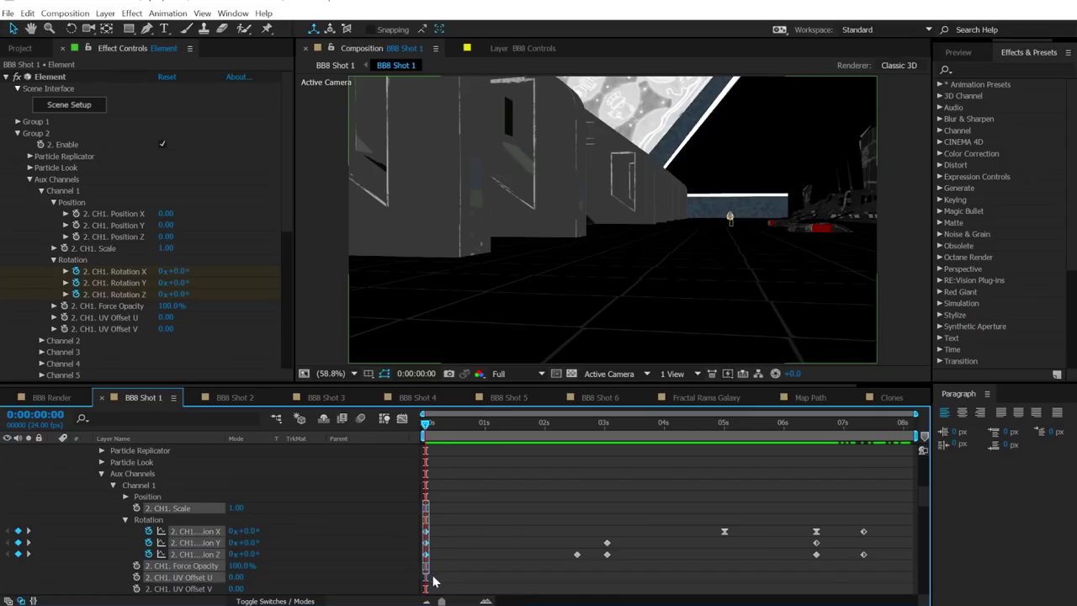
Step: Marquee-select the old rotation keyframes and delete them
drag(423, 499, 885, 578)
click(567, 512)
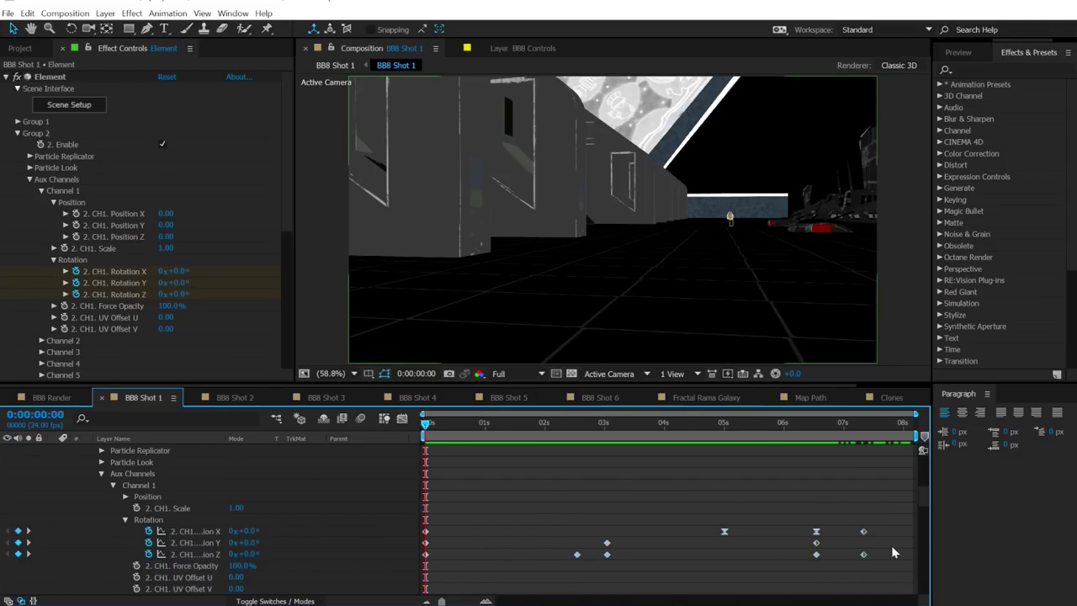
drag(786, 554, 423, 565)
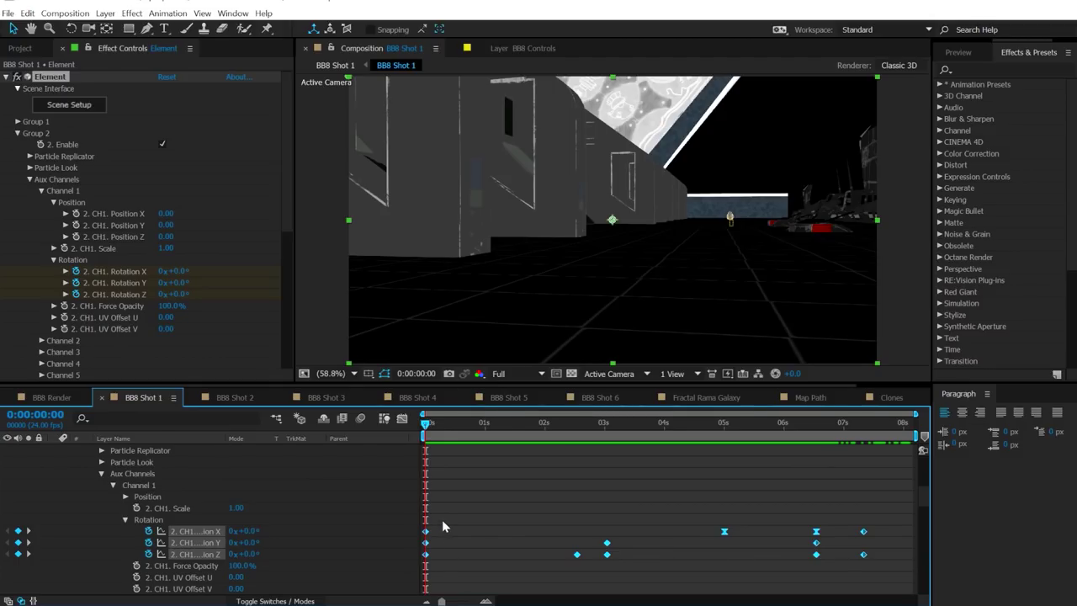
key(Delete)
click(442, 425)
Step: At 4:14, scrub Rotation X back to 0° and return to the start of the shot
drag(433, 427, 630, 425)
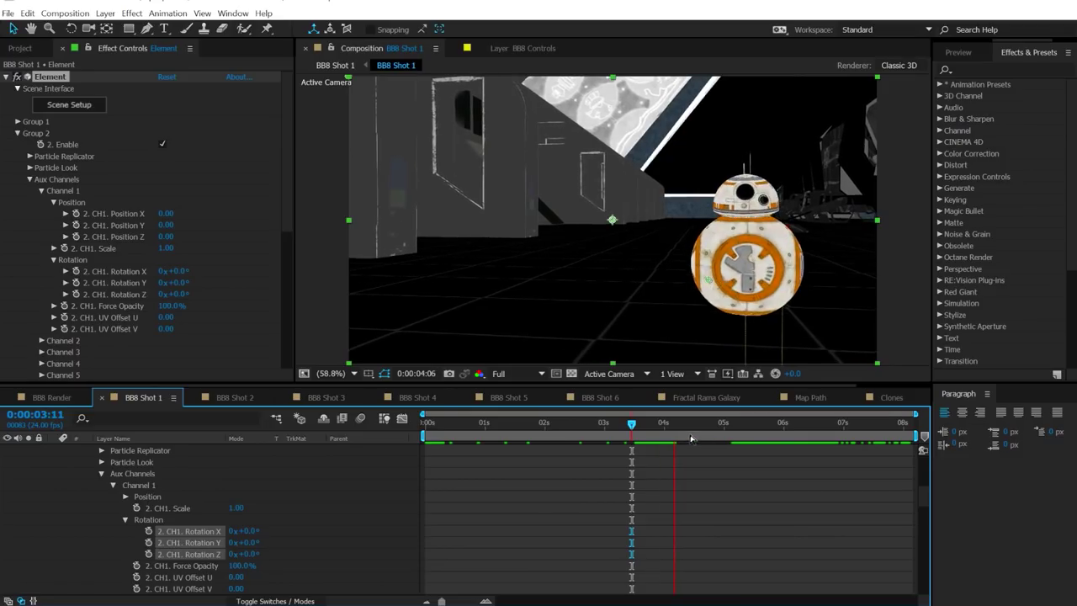
key(Home)
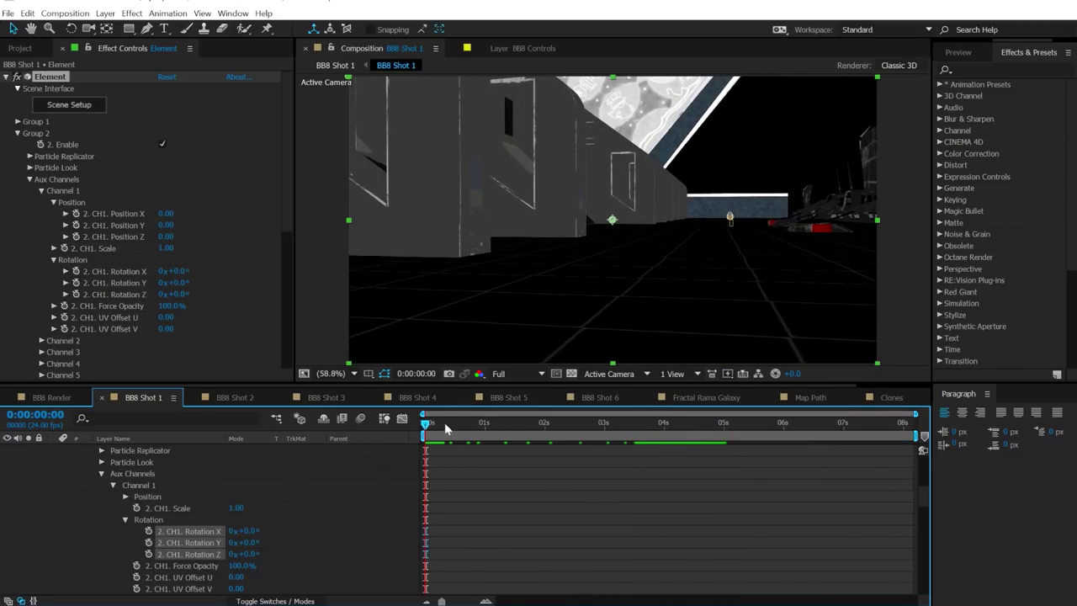
drag(447, 431, 698, 427)
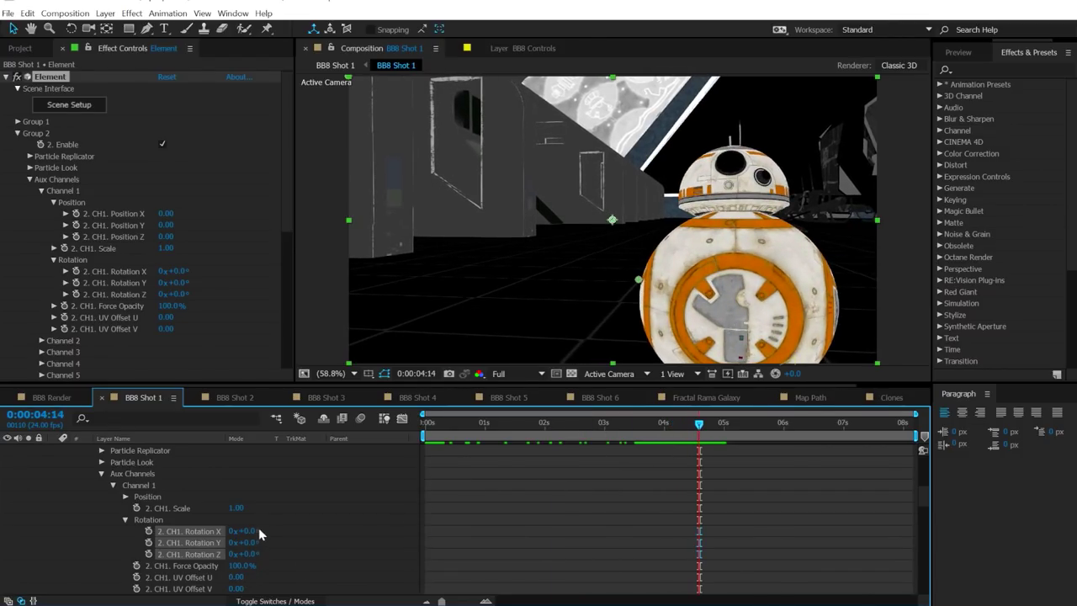
drag(257, 529, 244, 531)
drag(466, 429, 418, 435)
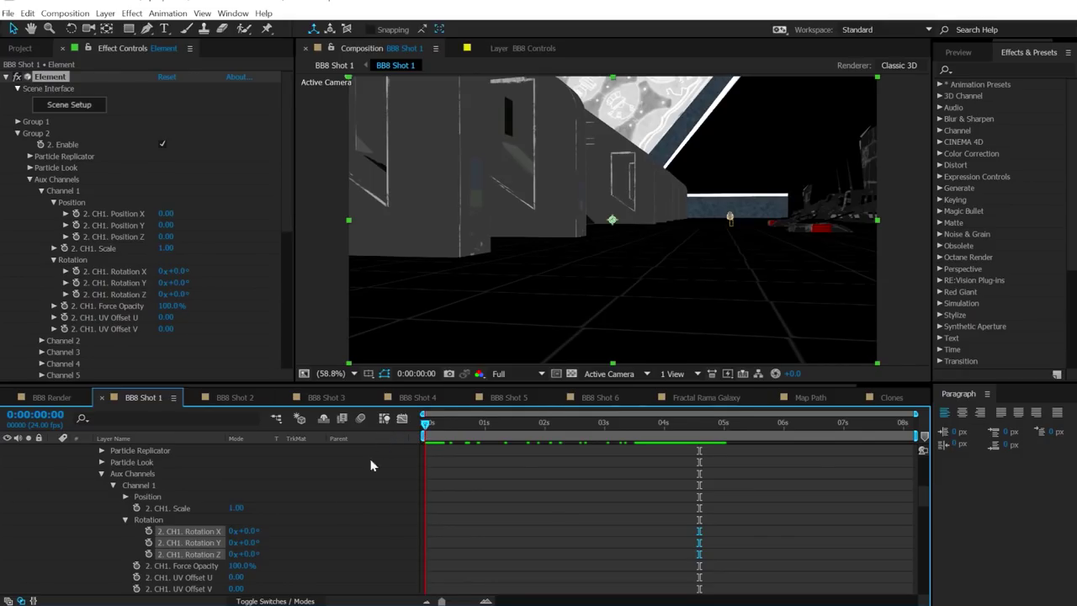
Step: Stop animating Rotation Y and Z, key a Rotation X spin at 5 seconds, and preview from the start
click(149, 542)
click(148, 553)
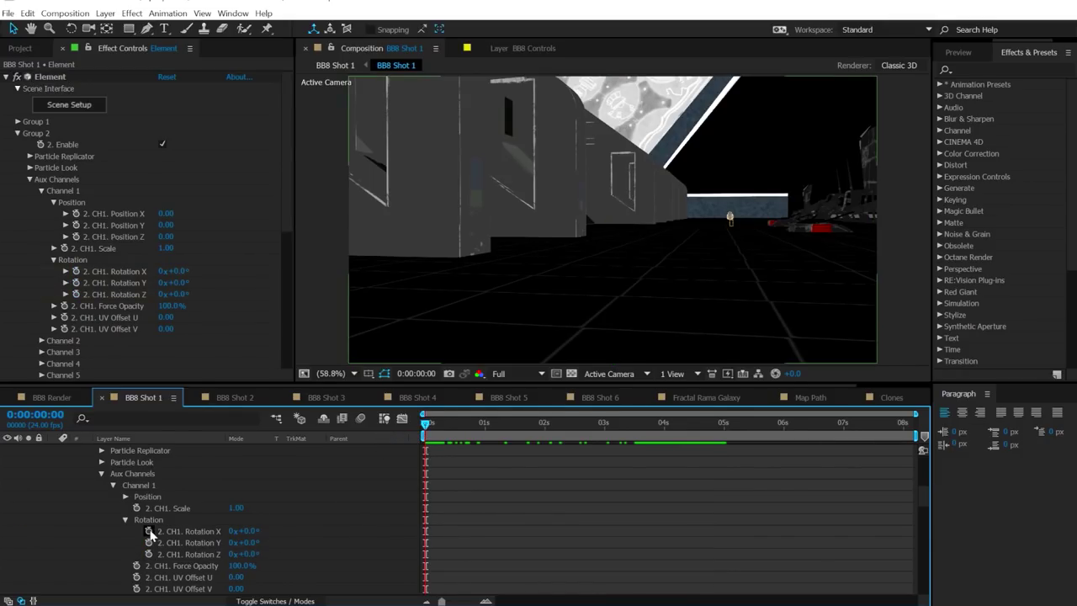
drag(435, 423, 723, 432)
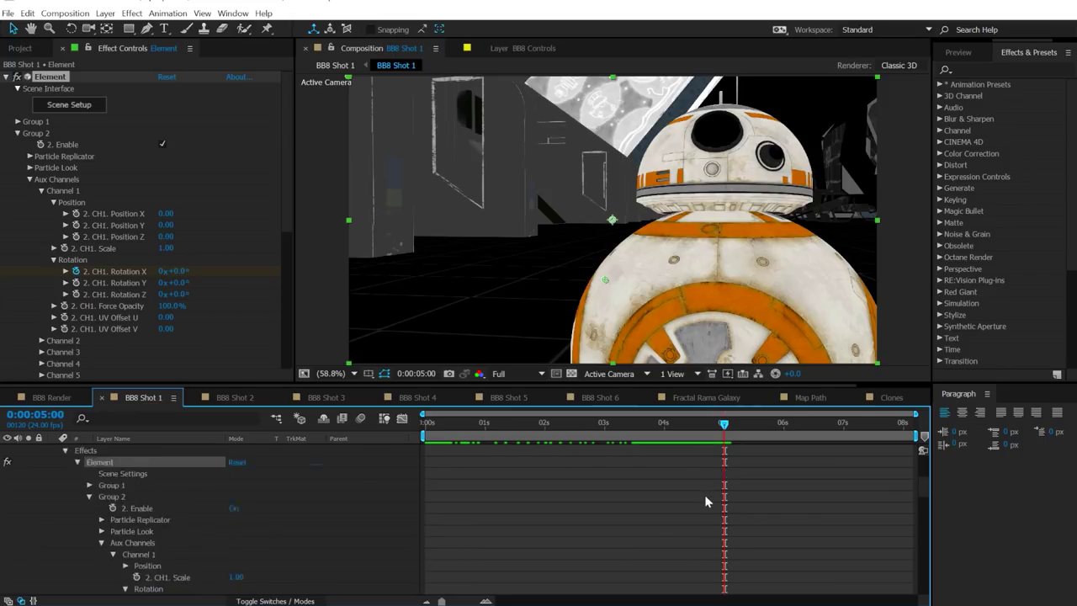
key(u)
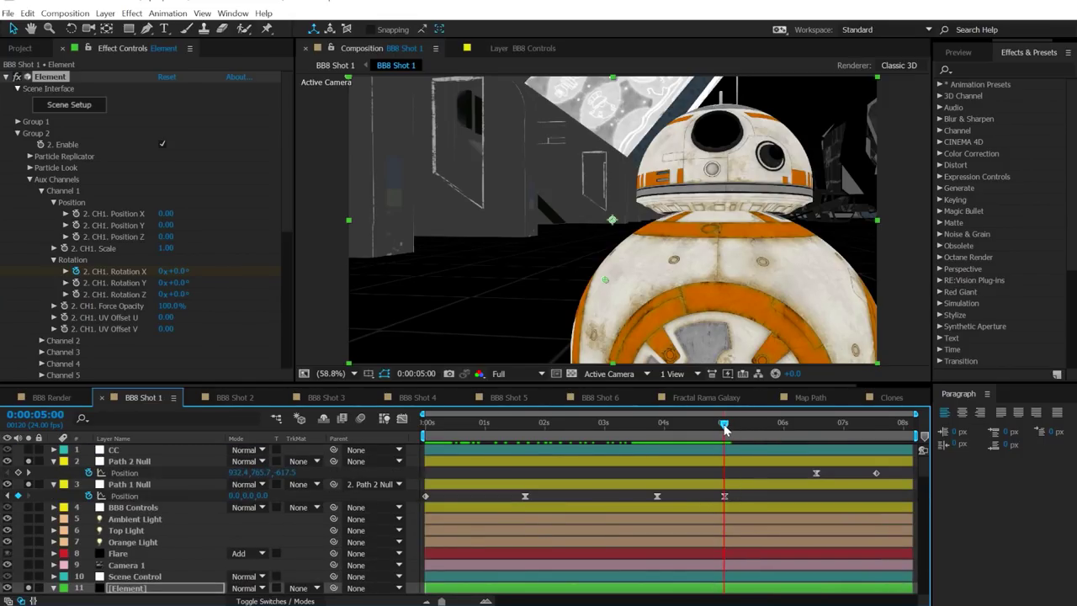
key(u)
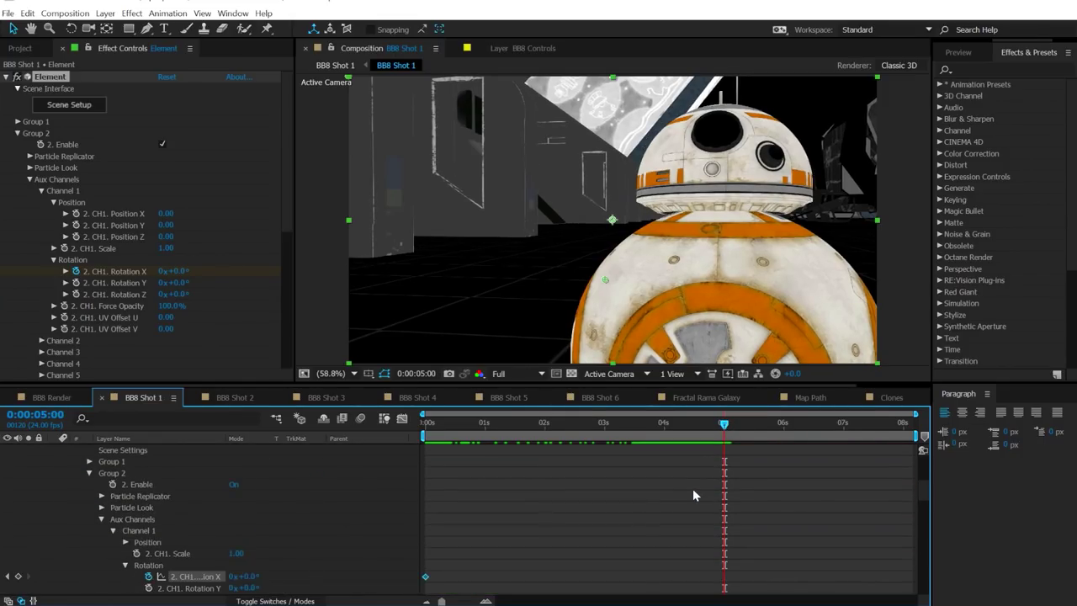
drag(249, 511, 478, 497)
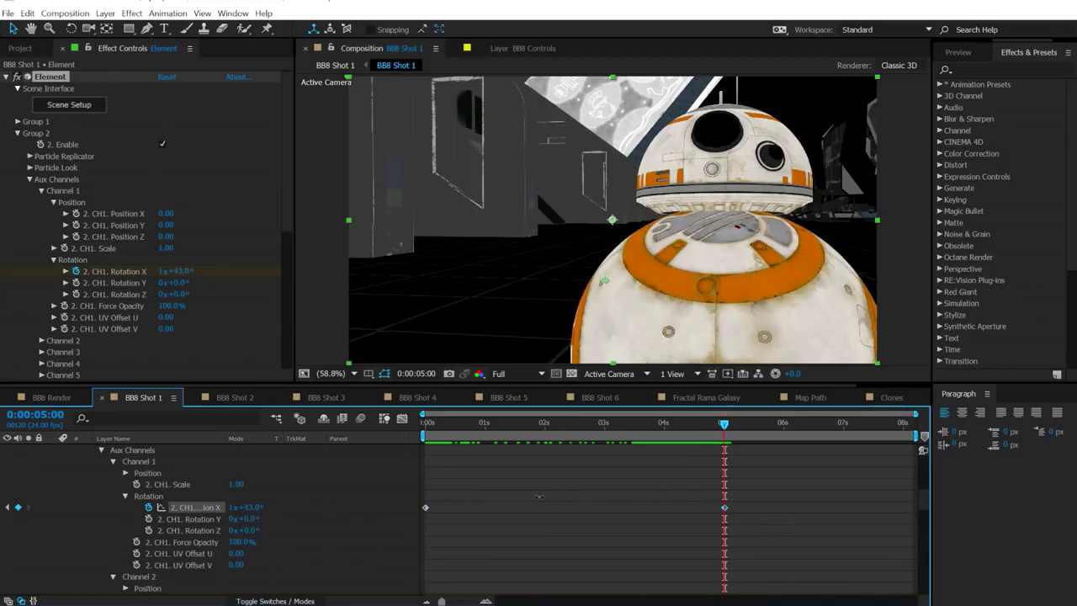
key(Home)
key(space)
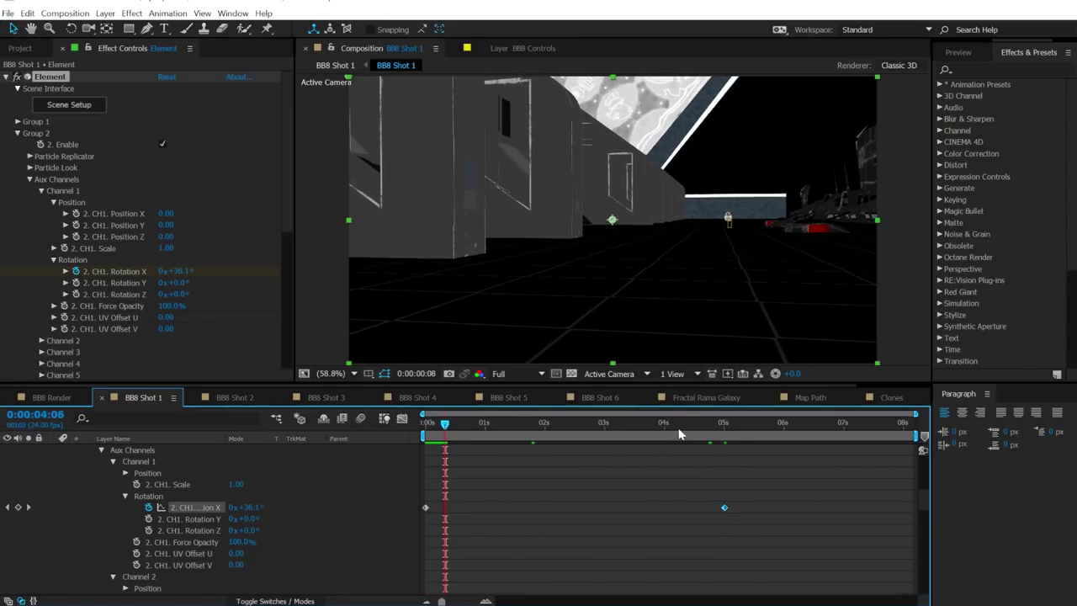
Step: Raise the 5-second Rotation X keyframe to 7x+111° and check the spin at 1:02, 3:16 and 4:10
click(725, 426)
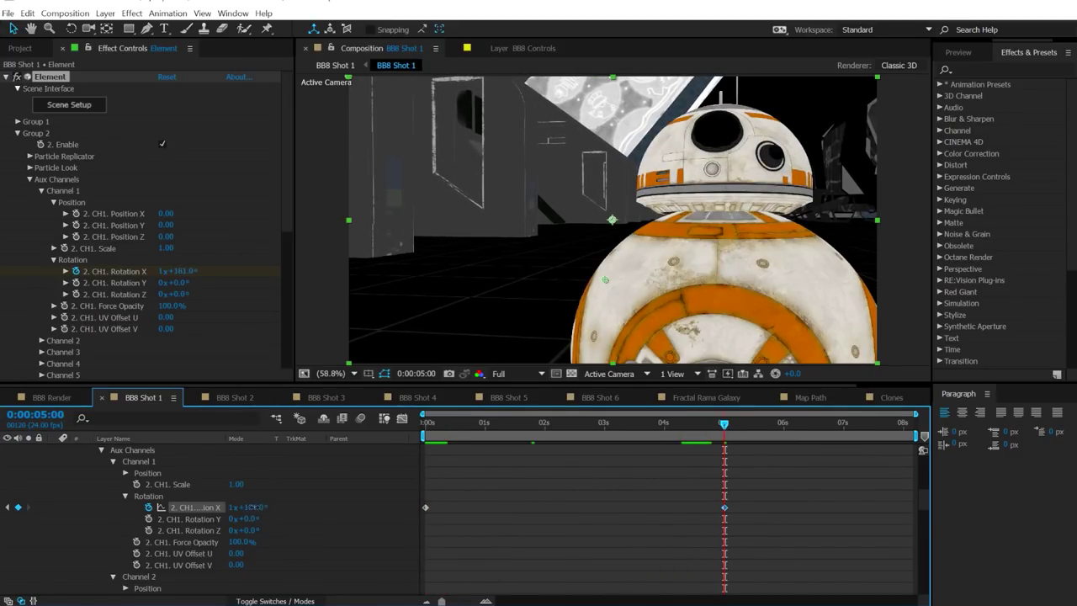
drag(257, 507, 317, 502)
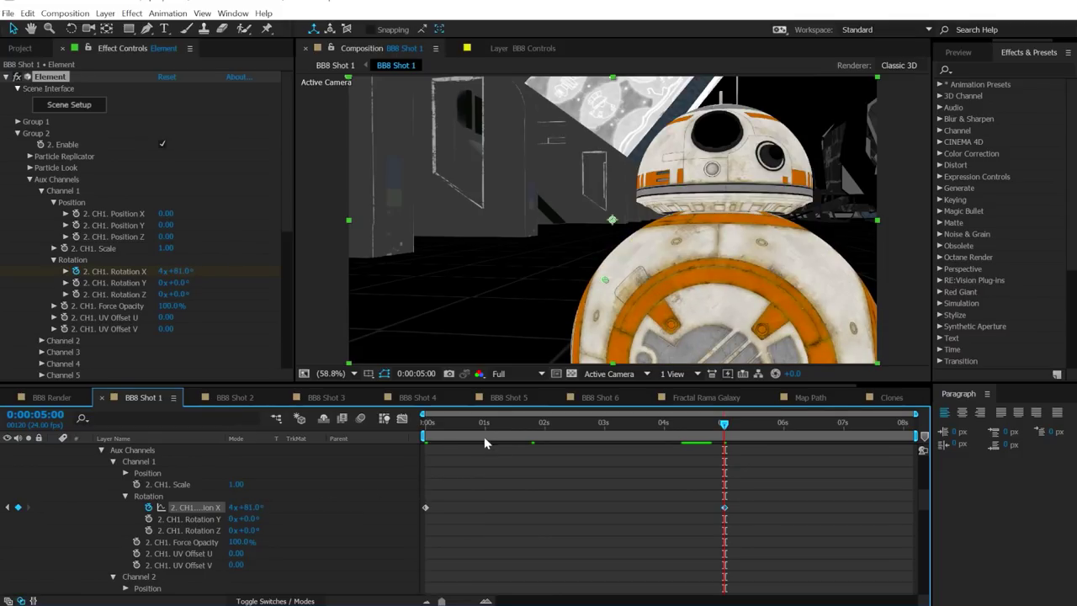
click(481, 425)
click(633, 425)
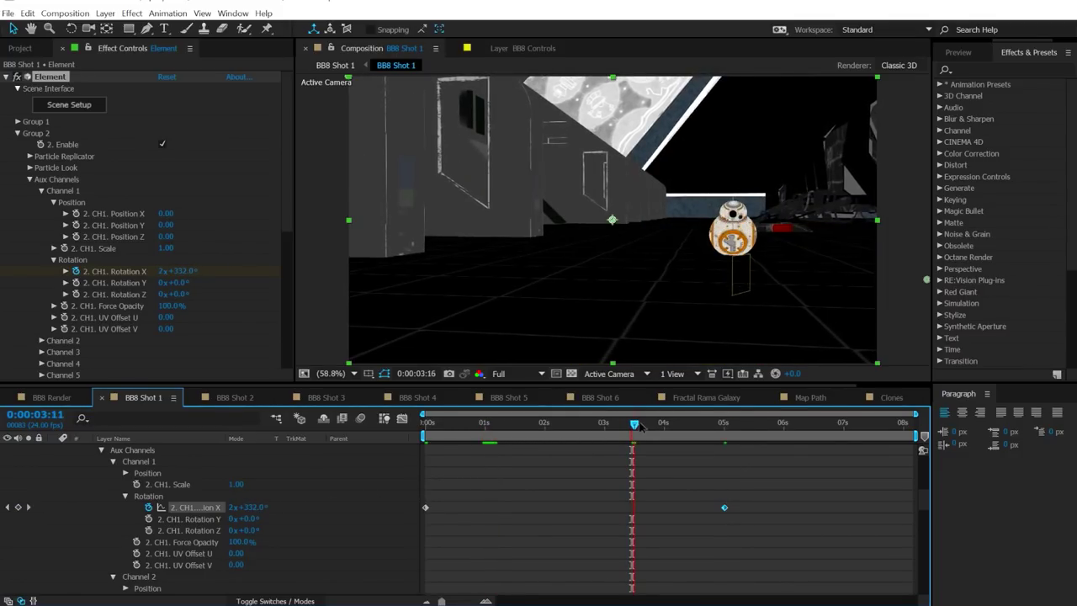
click(725, 426)
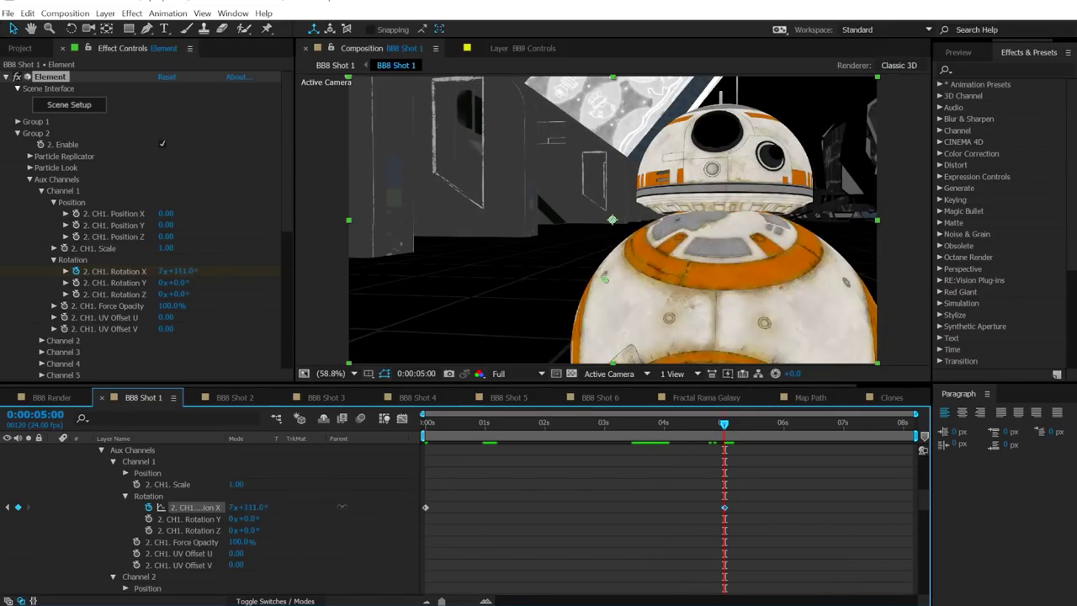
click(488, 425)
key(space)
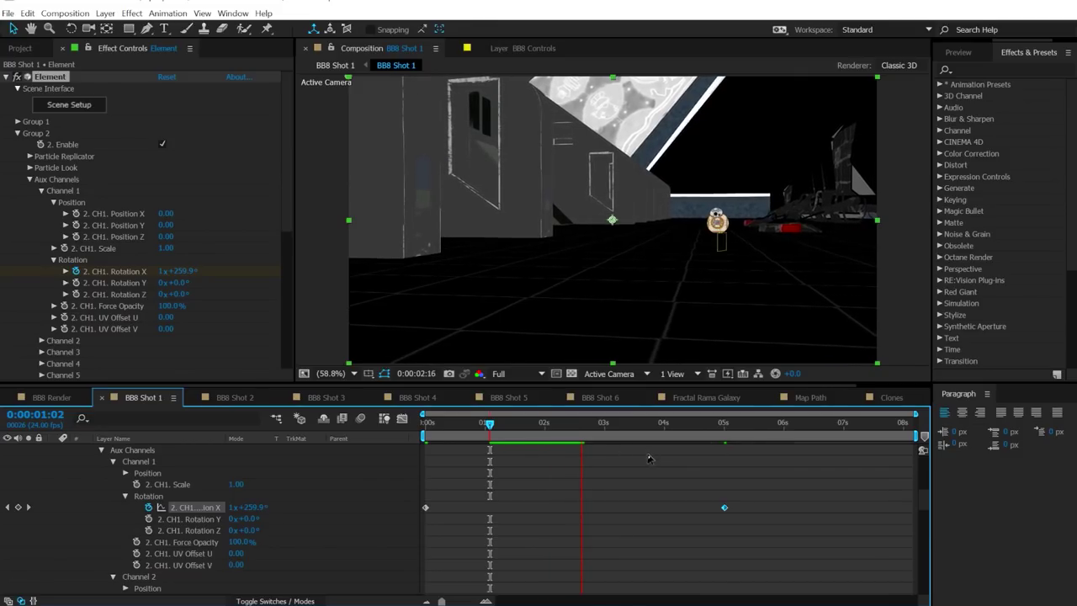
mouse_move(727, 431)
mouse_down()
mouse_move(680, 433)
mouse_move(717, 438)
mouse_up()
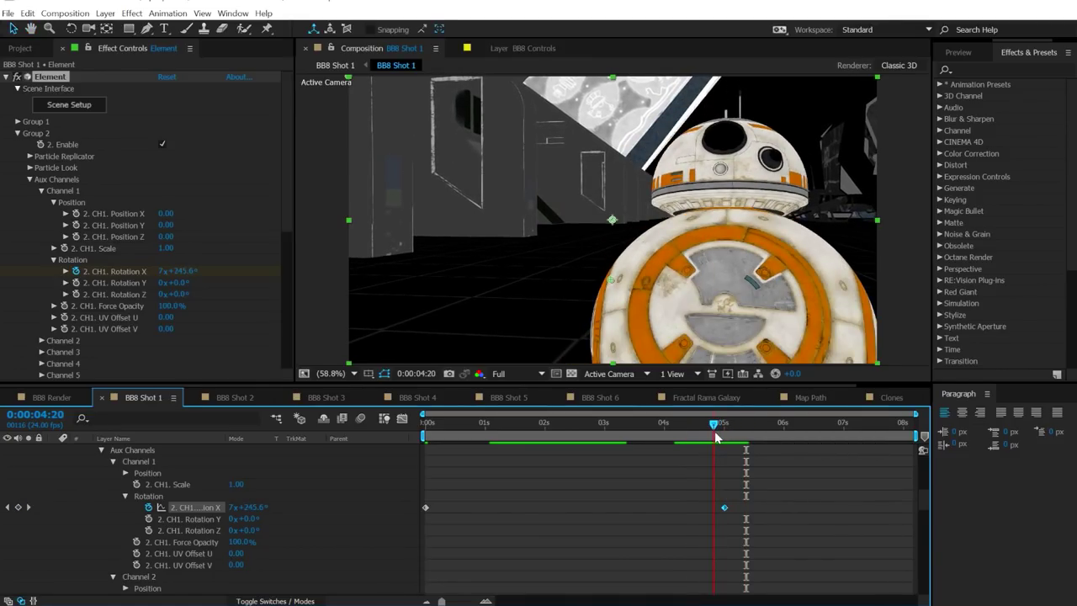
Step: Apply Easy Ease to the 5-second Rotation X keyframe and scrub the shot to review the slowing spin
right_click(725, 508)
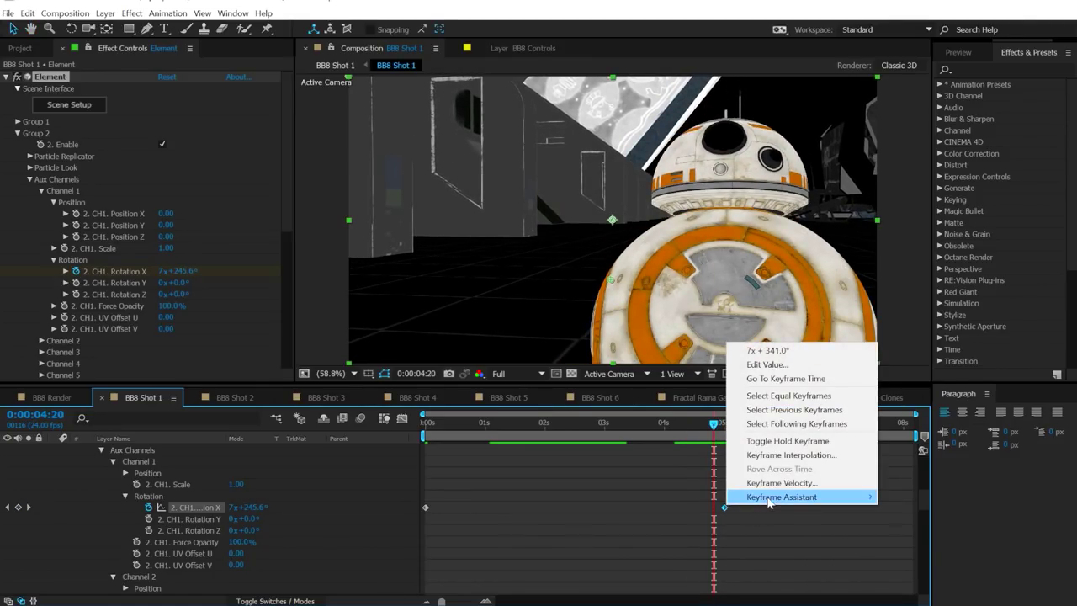
mouse_move(780, 501)
click(562, 525)
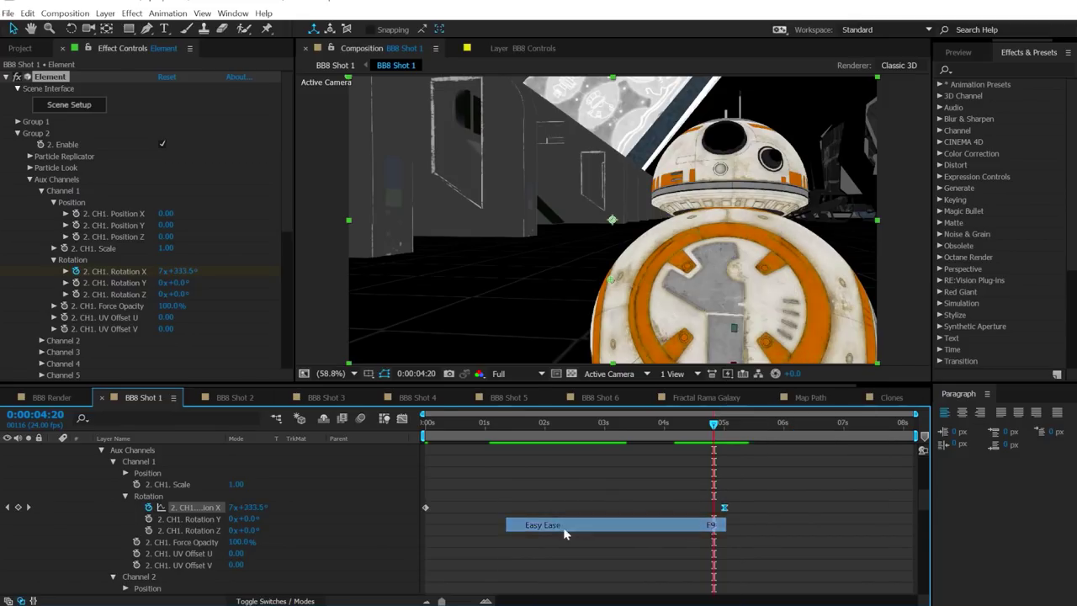
drag(714, 432, 639, 435)
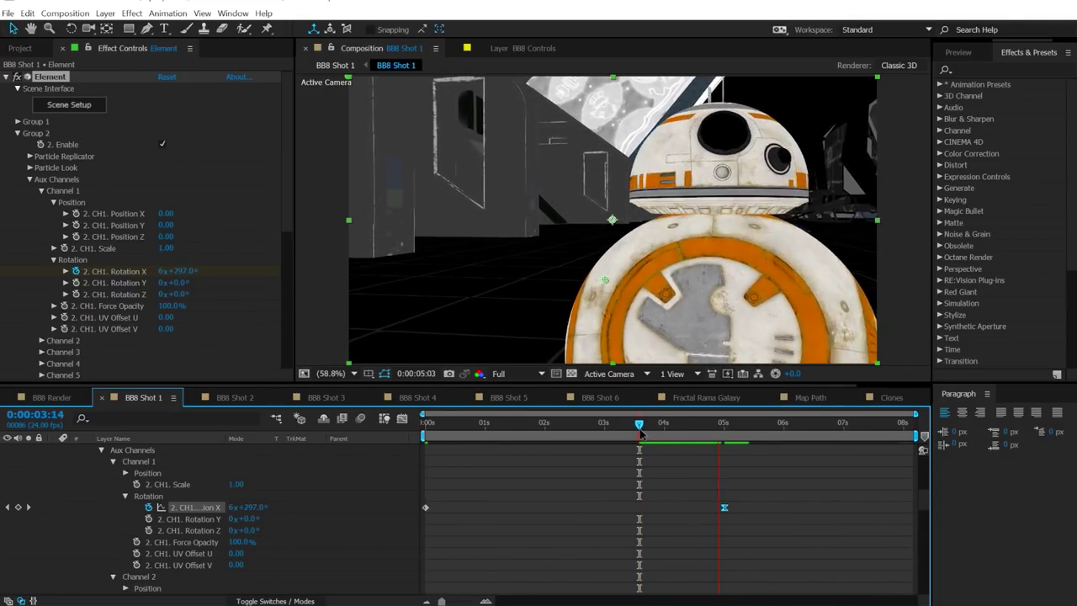
drag(639, 436, 251, 460)
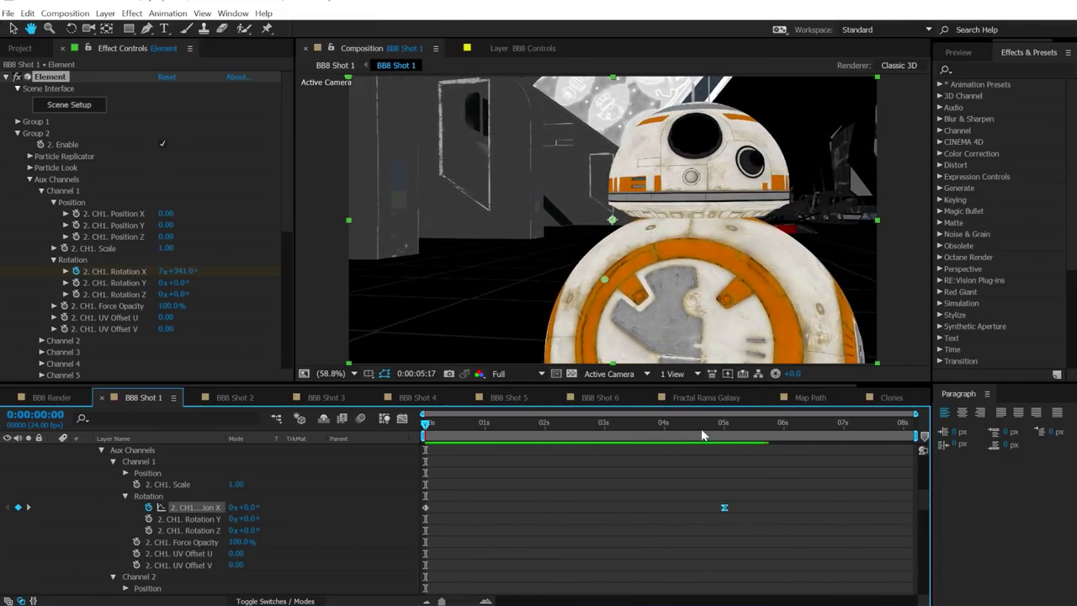
drag(706, 432, 725, 447)
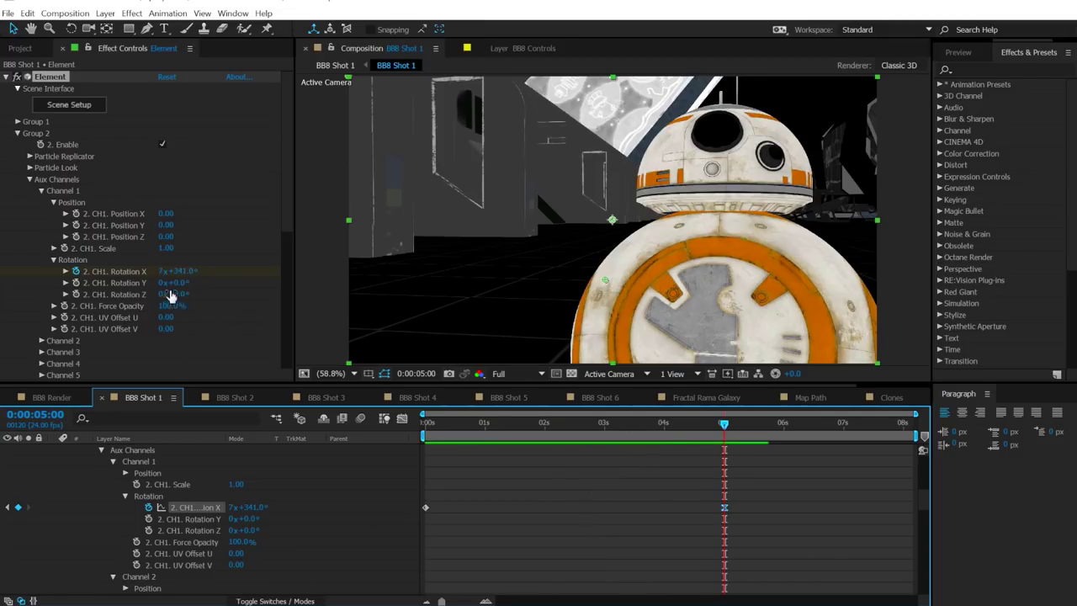
Step: Keyframe Rotation Y so BB8 turns to 0x-70° by 3:21, then replay from about 1:21
drag(178, 294, 157, 292)
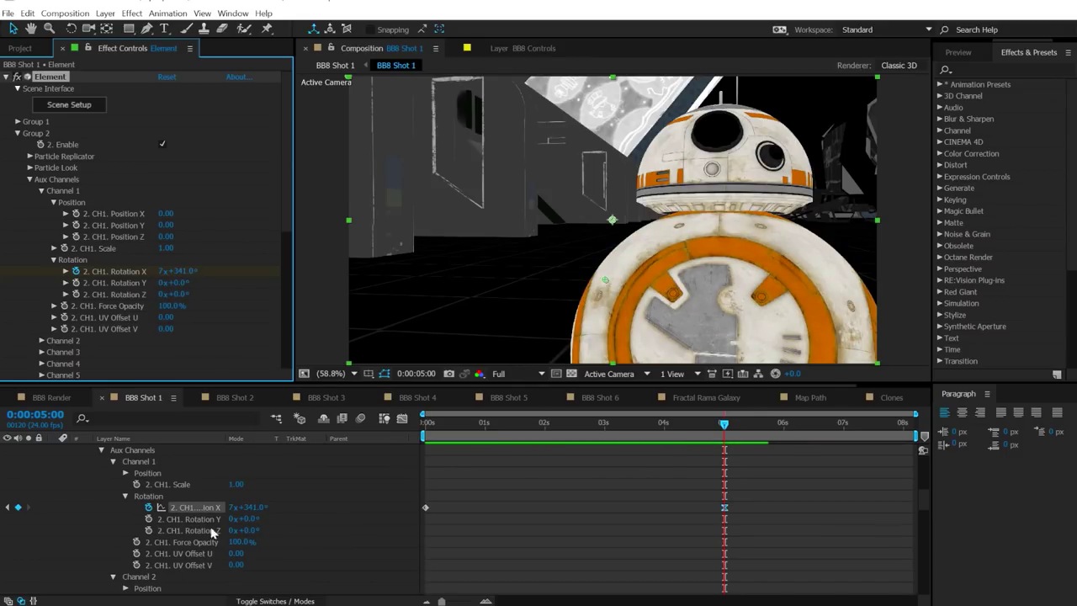
drag(729, 428, 528, 473)
scroll(639, 492, up, 8)
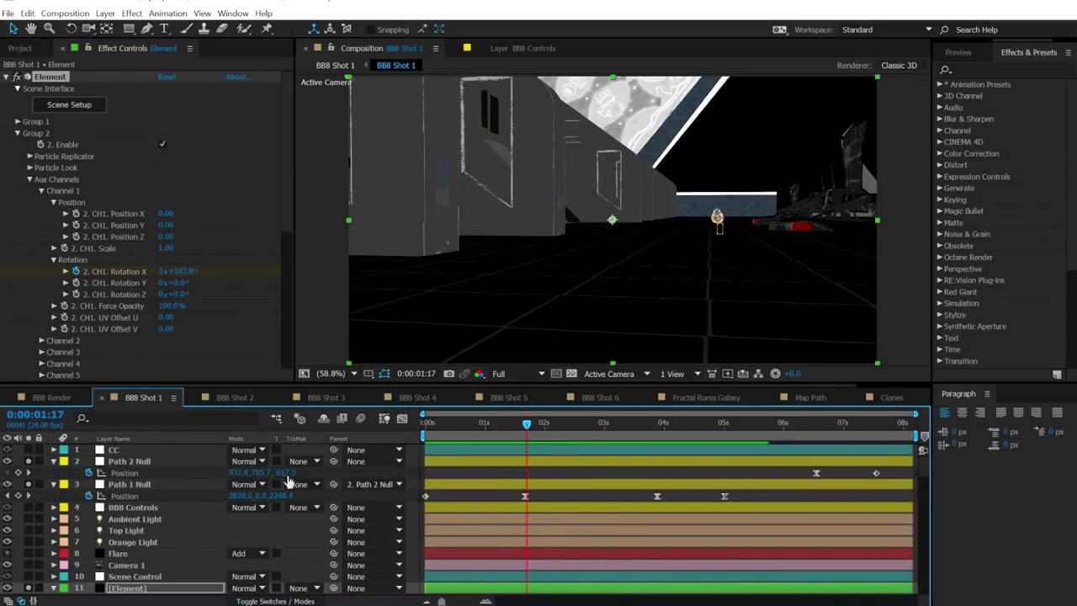
drag(525, 427, 522, 428)
shift+click(81, 293)
scroll(618, 508, down, 6)
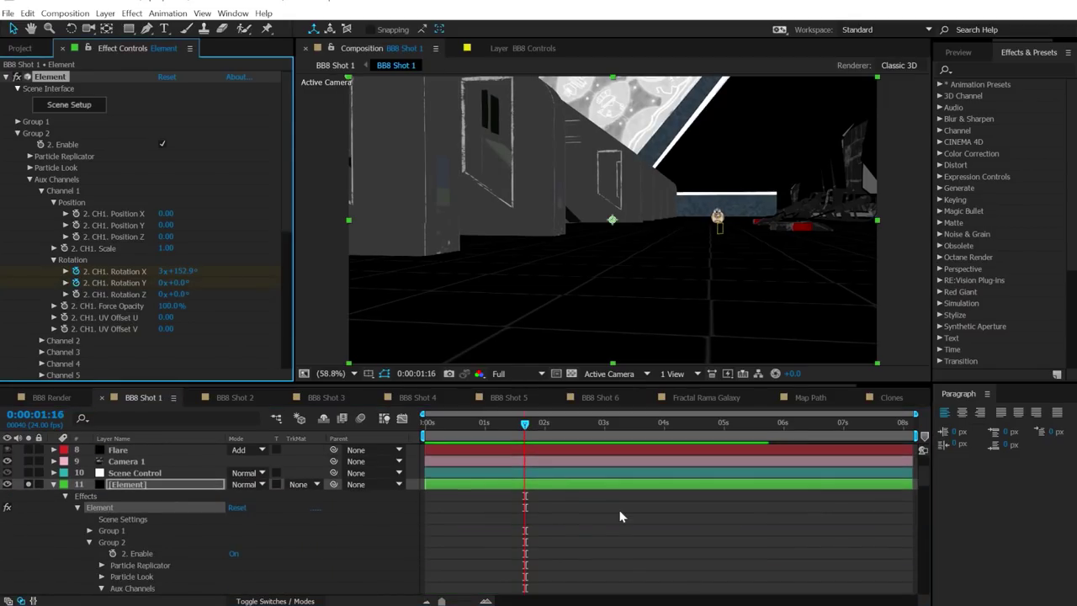
scroll(617, 510, up, 8)
drag(545, 423, 657, 437)
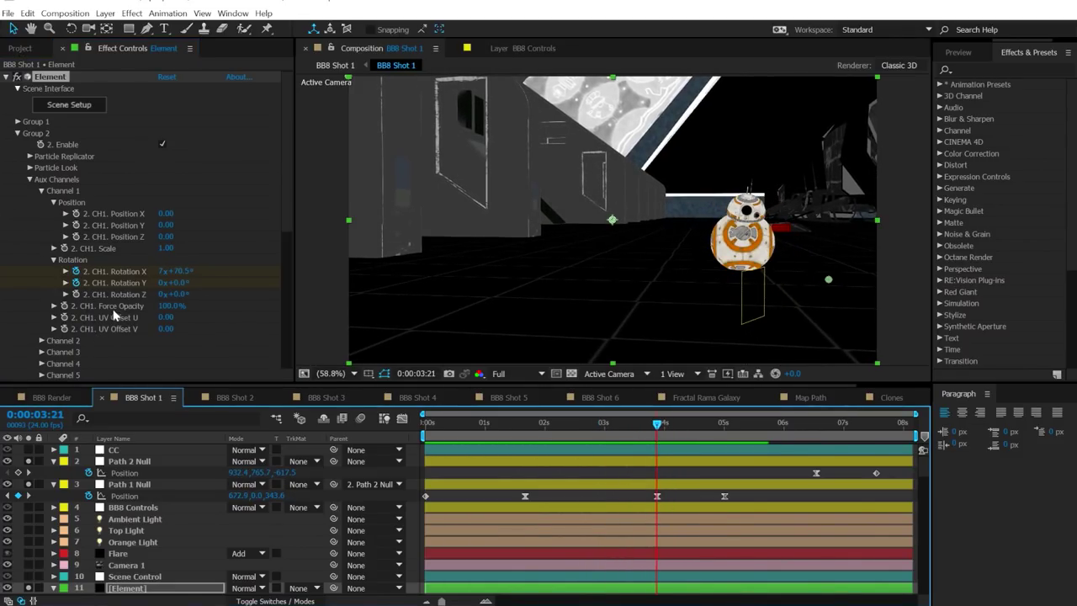
key(s)
key(s)
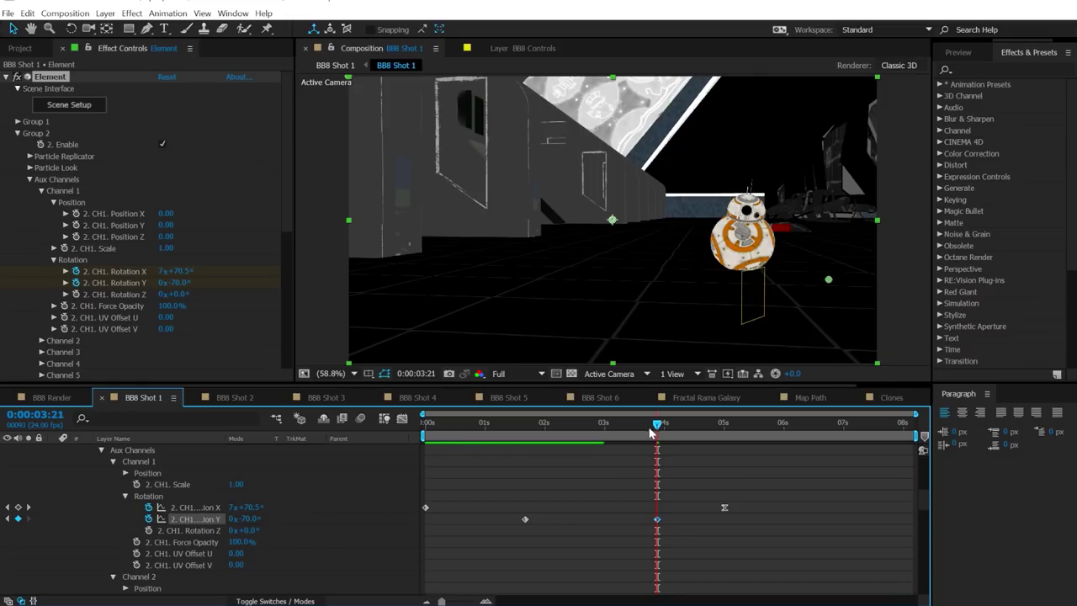
drag(652, 431, 536, 442)
key(space)
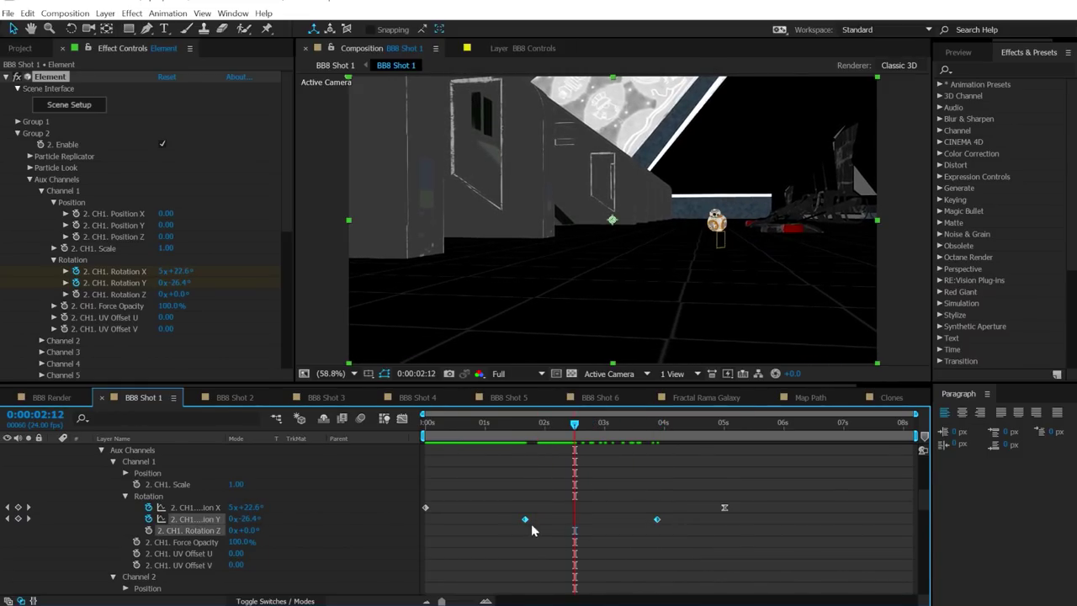
Step: Select both Rotation Y keyframes, apply Easy Ease, and jump to about 1 second to preview
right_click(655, 521)
click(641, 522)
click(659, 521)
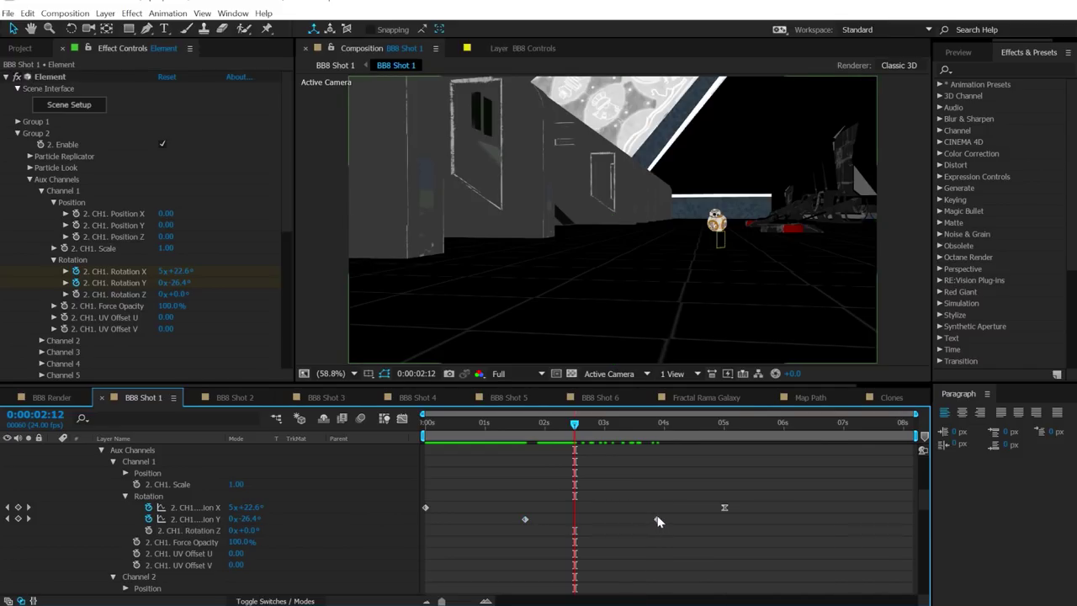
drag(489, 519, 496, 519)
click(646, 520)
right_click(657, 520)
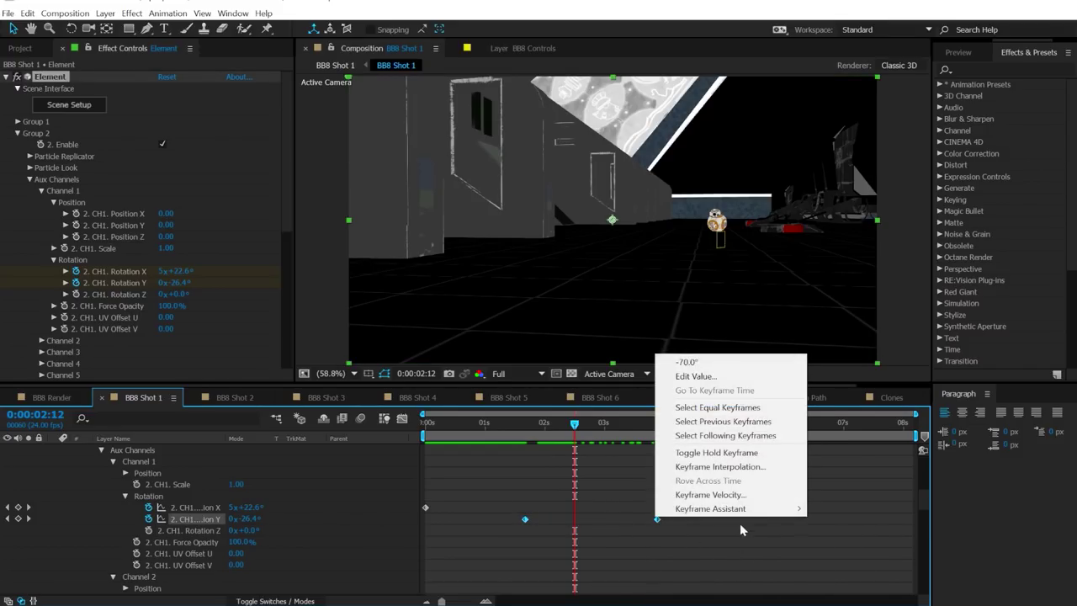
mouse_move(762, 516)
click(497, 539)
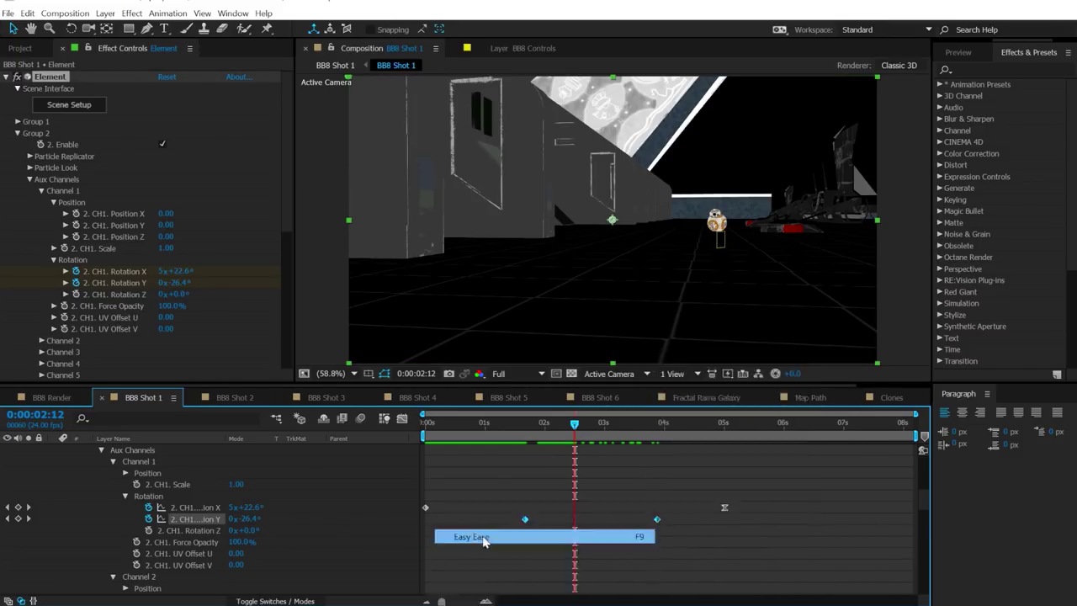
click(505, 433)
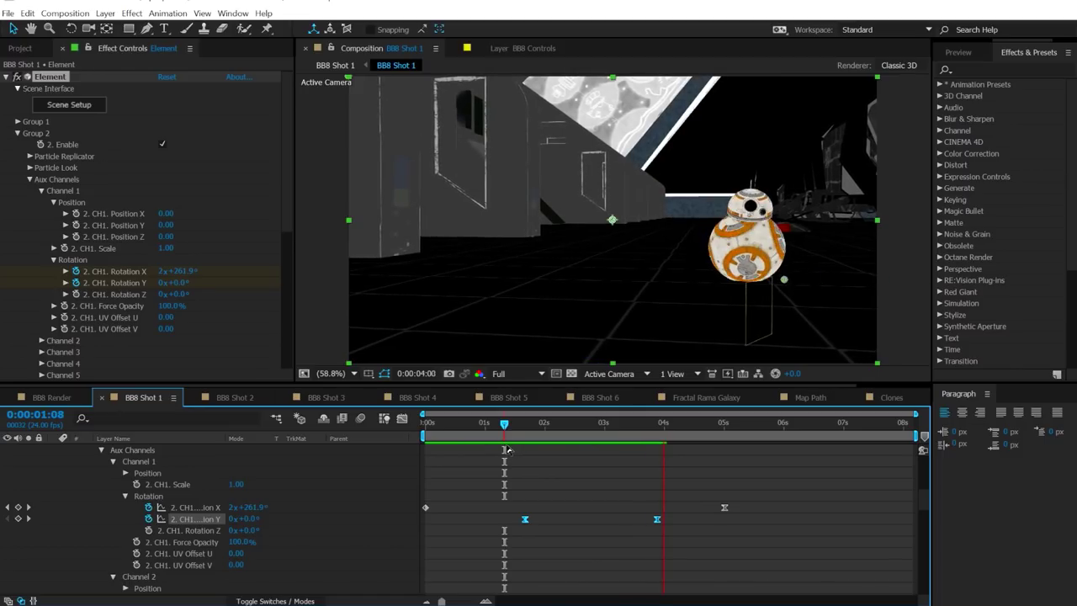
Step: Add a Rotation Y keyframe at 5:00 set to 0x-105° and preview from around 1 second
click(688, 485)
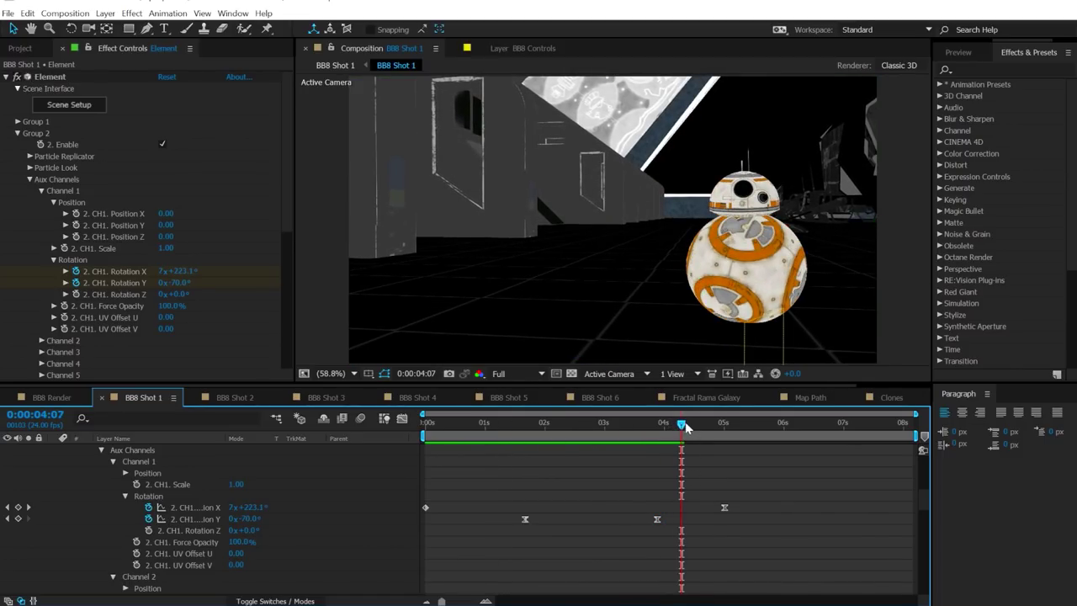
drag(687, 427, 723, 426)
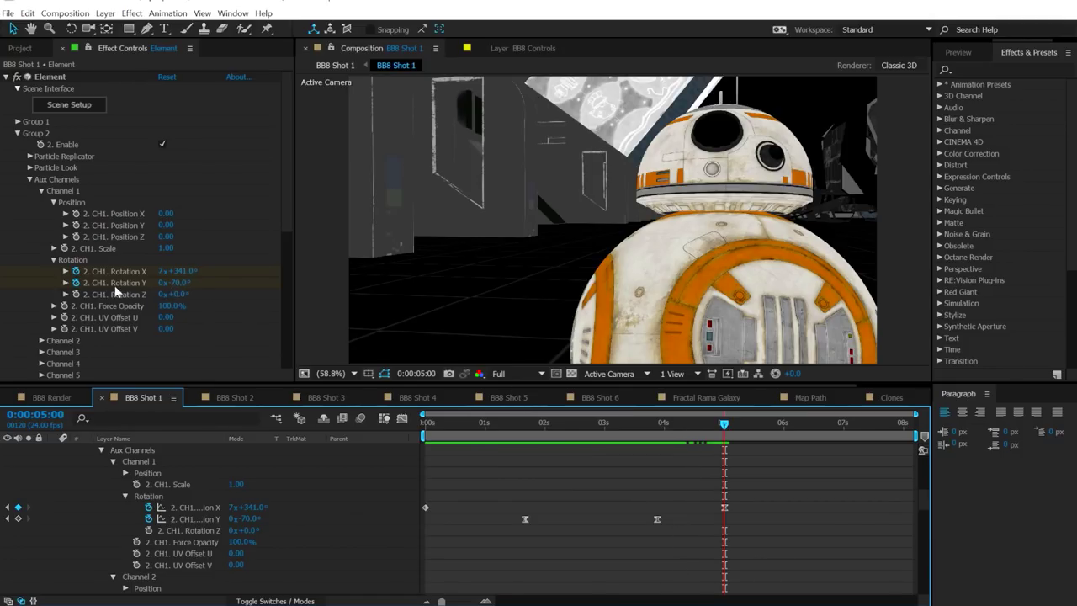
click(18, 519)
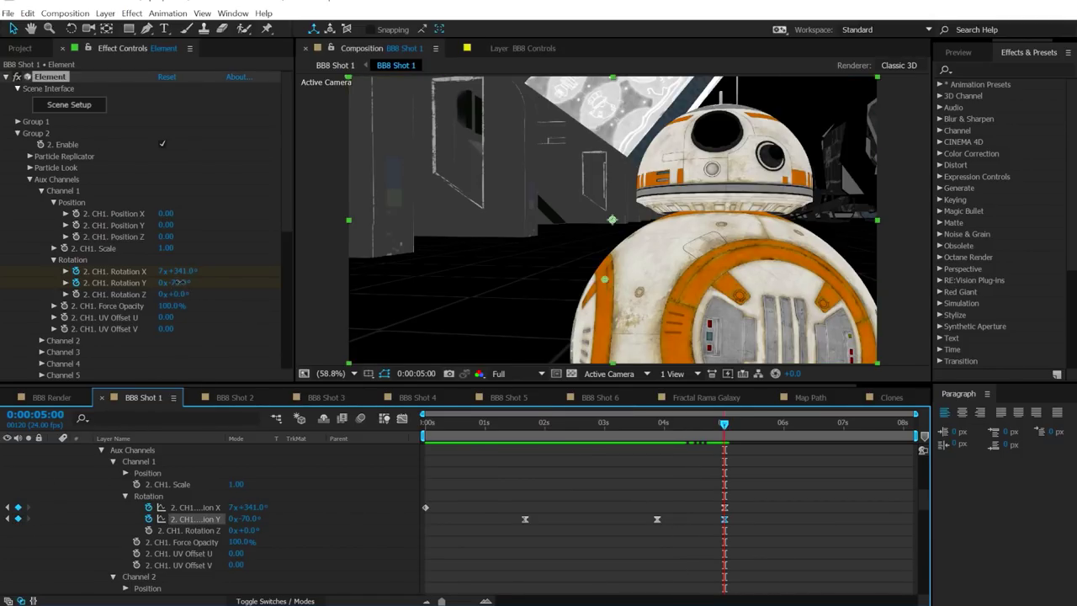
drag(176, 283, 192, 298)
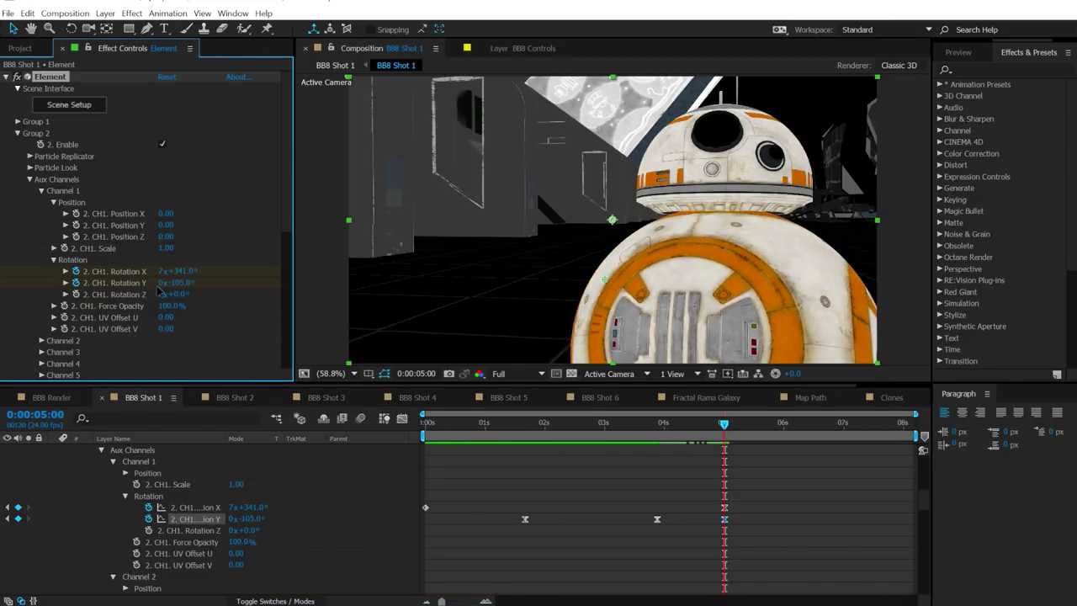
drag(644, 444, 508, 435)
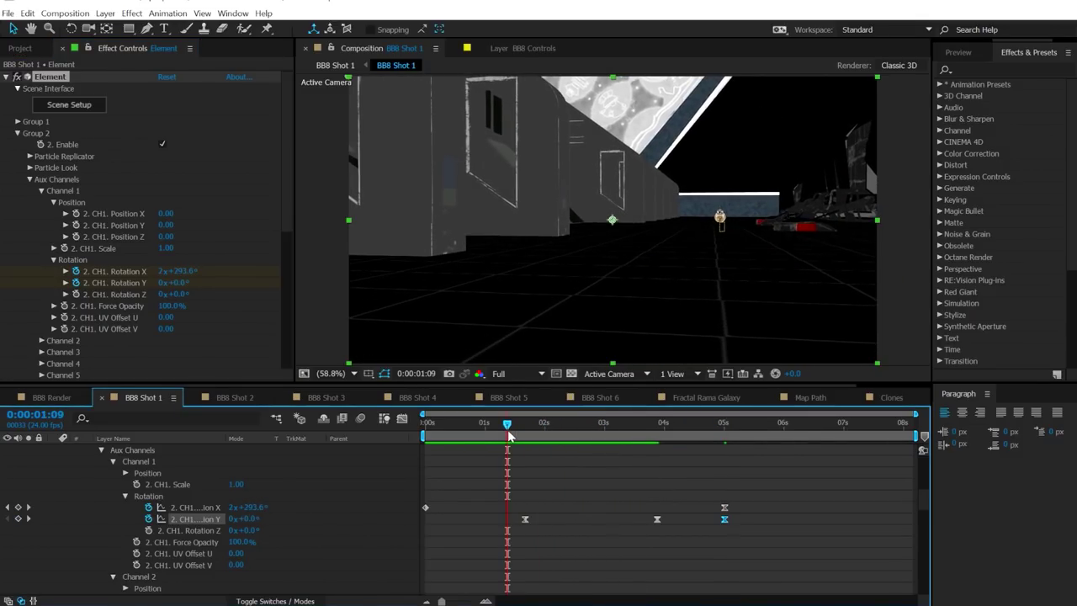
key(space)
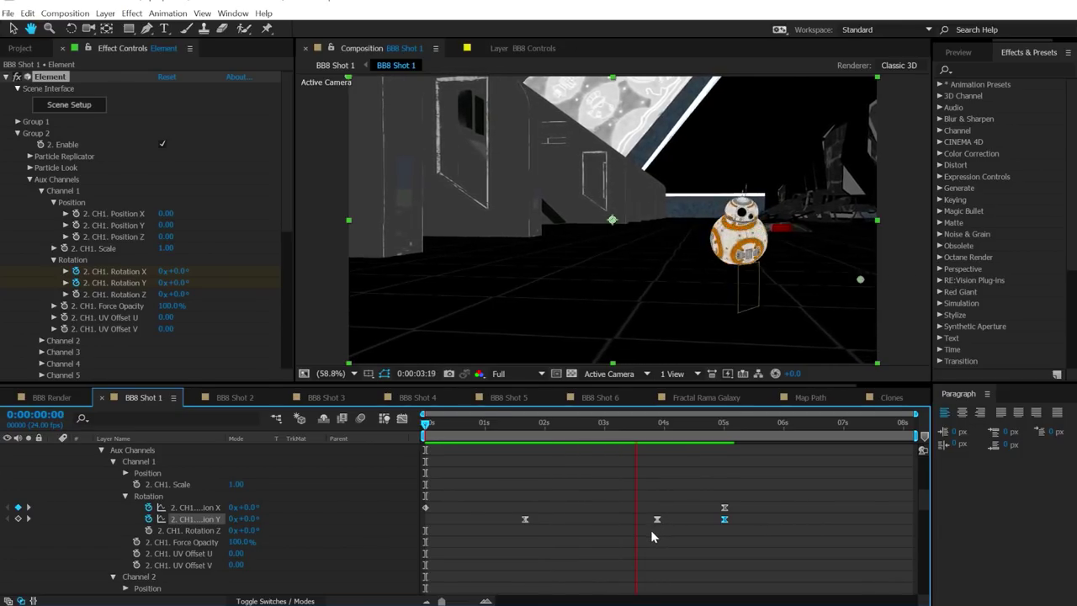
click(728, 424)
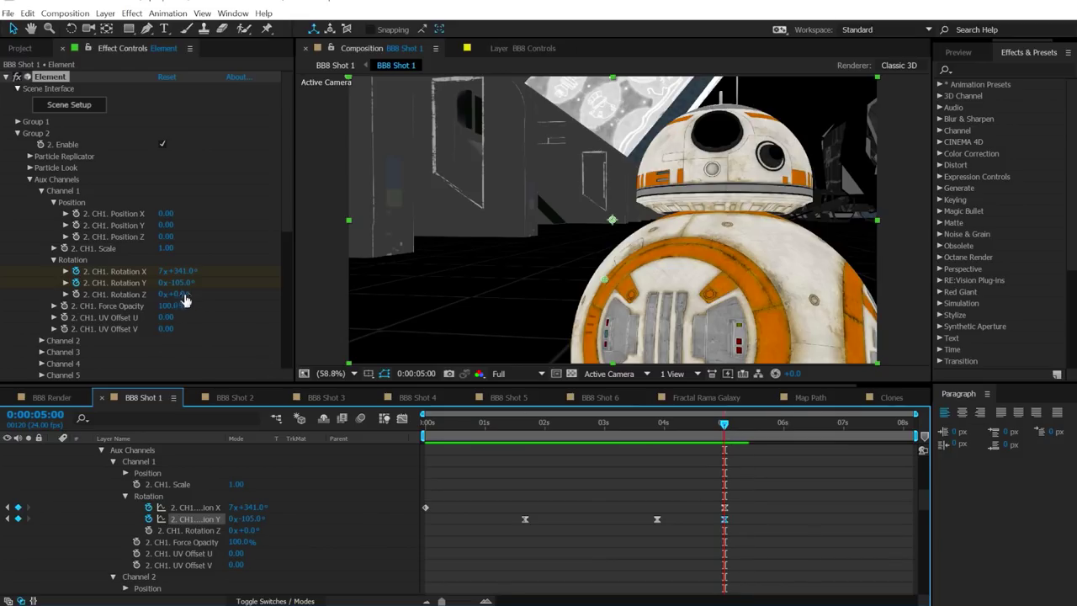
click(655, 427)
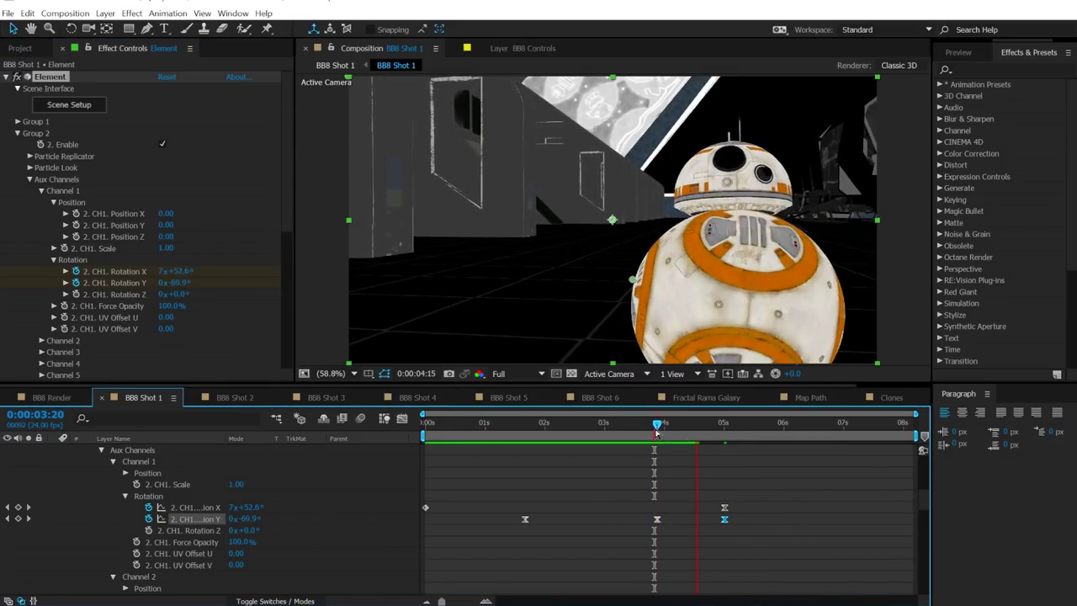
click(428, 425)
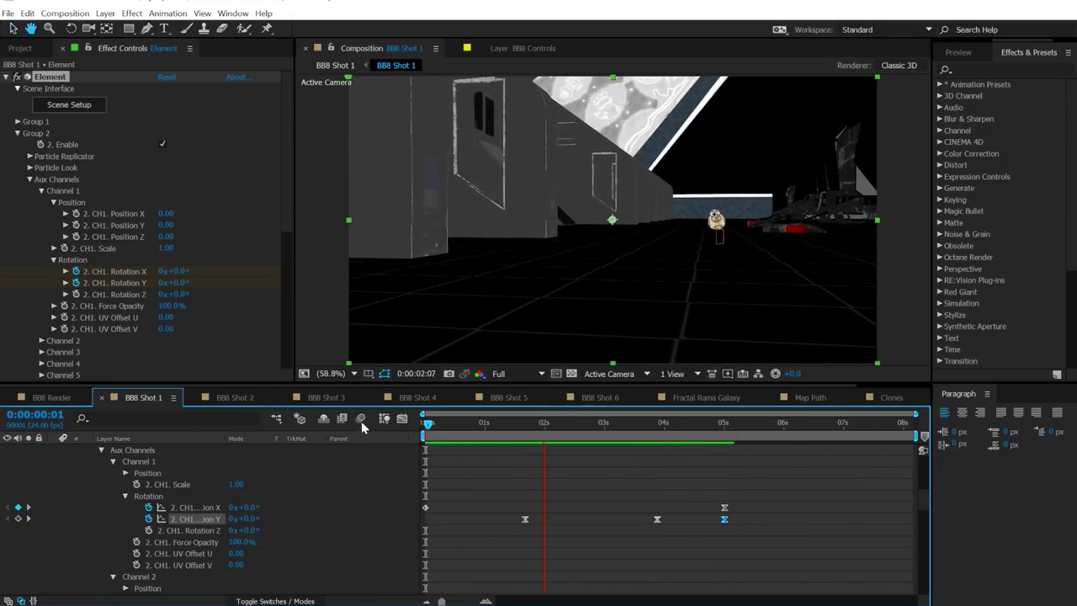
key(k)
drag(509, 426, 423, 427)
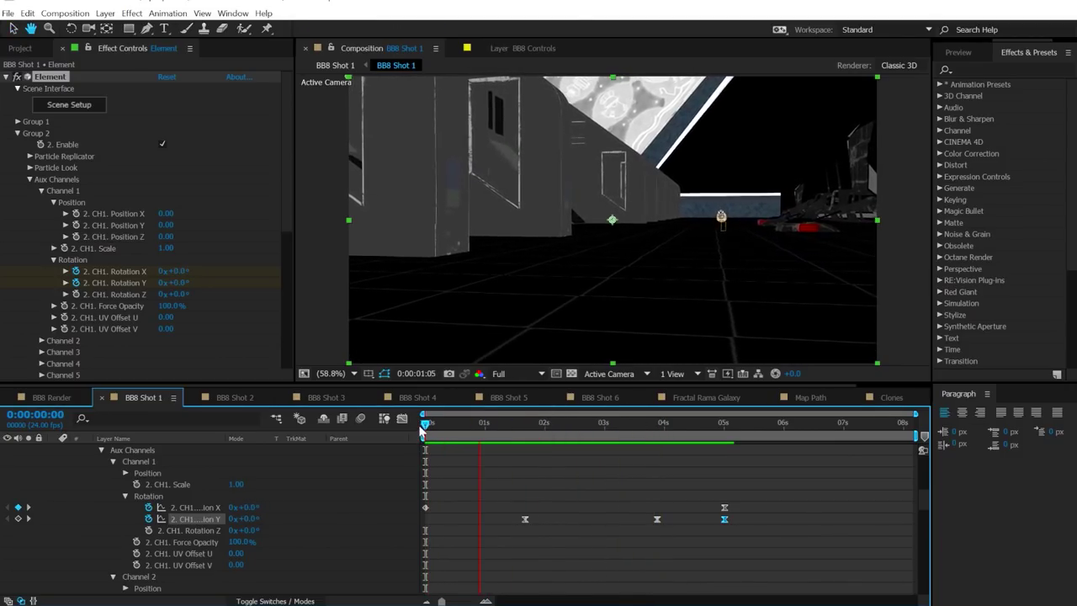
key(space)
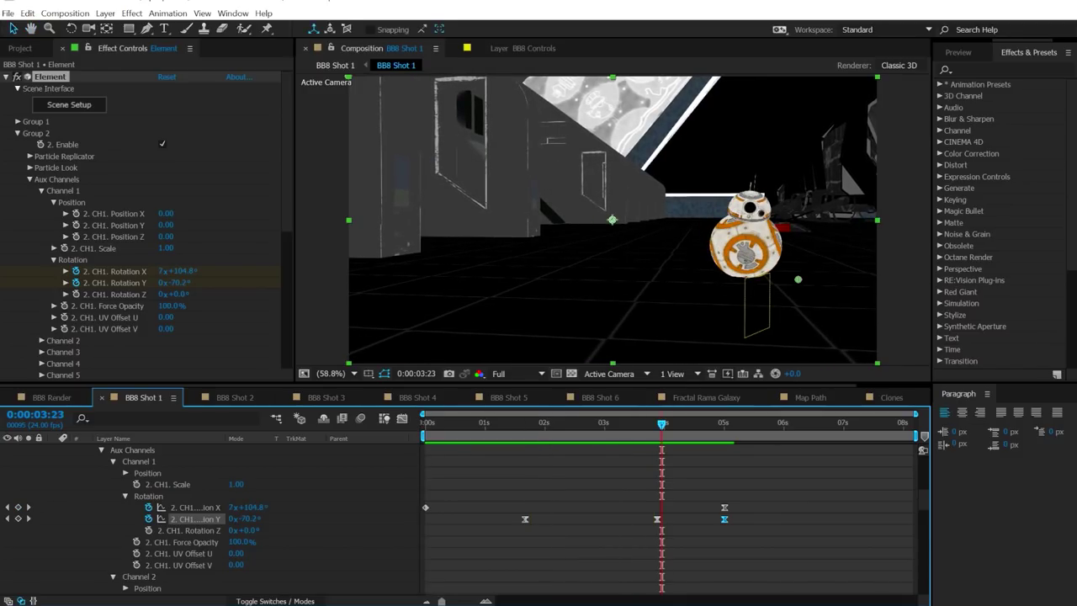
click(745, 304)
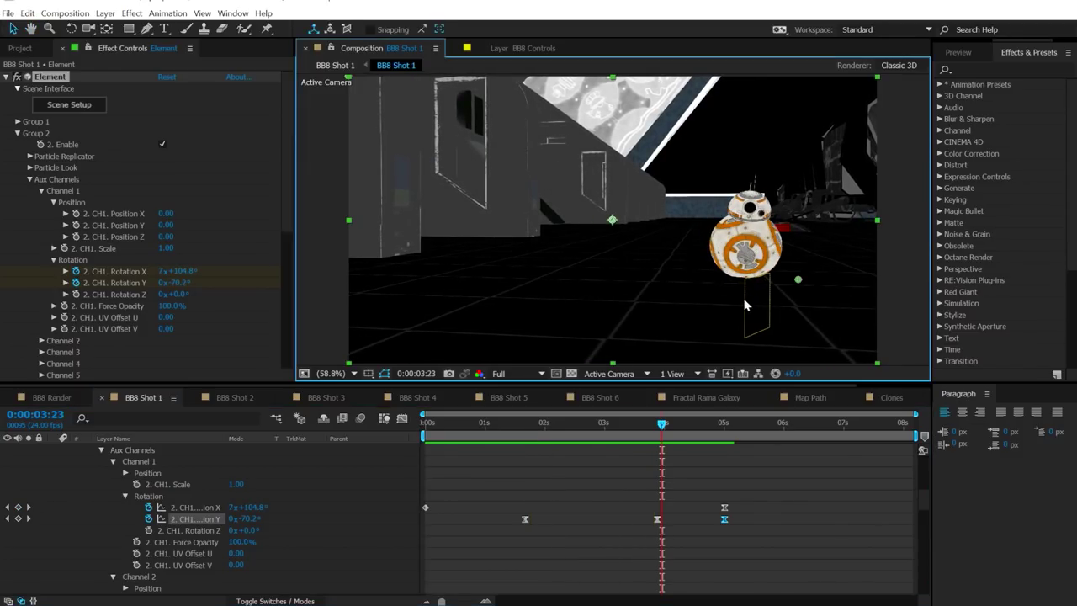
click(646, 499)
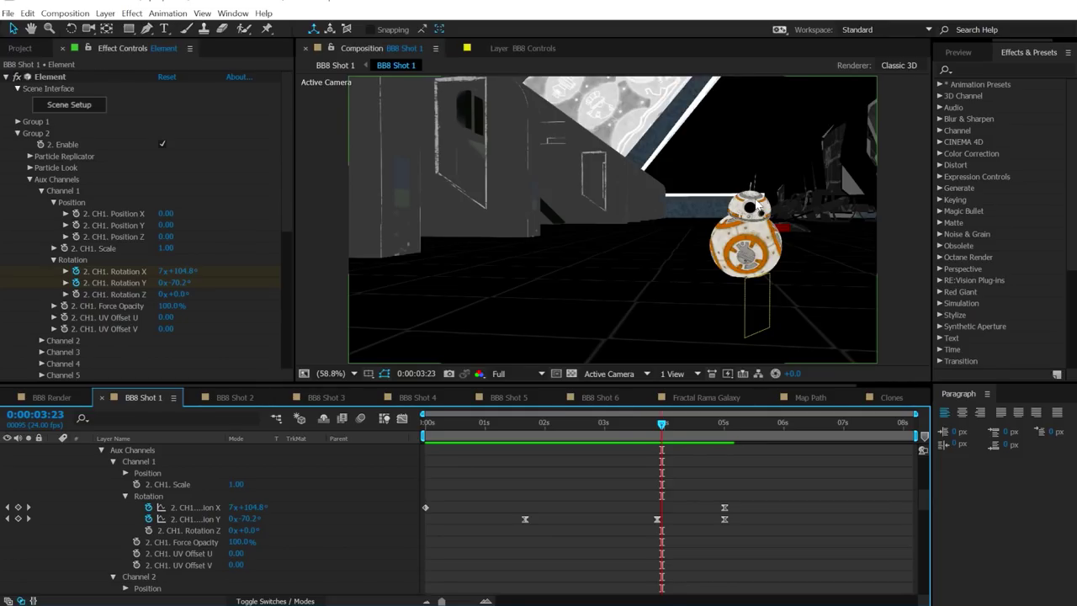
key(space)
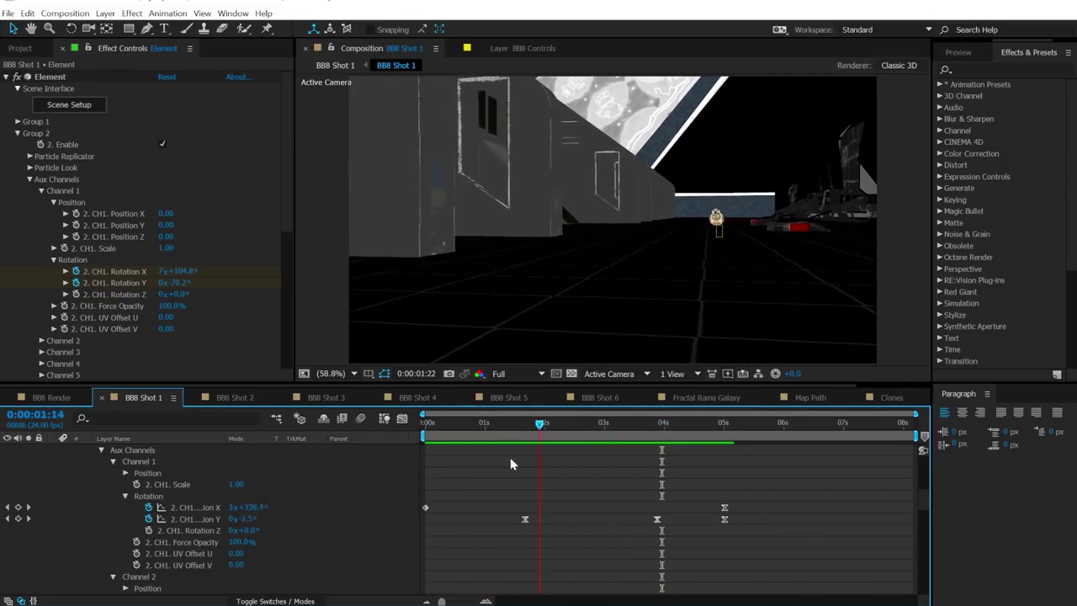
Step: Select the Rotation X and Y keyframes, preview the shot, and scrub back from 5 seconds to check the rotation
drag(764, 503, 423, 528)
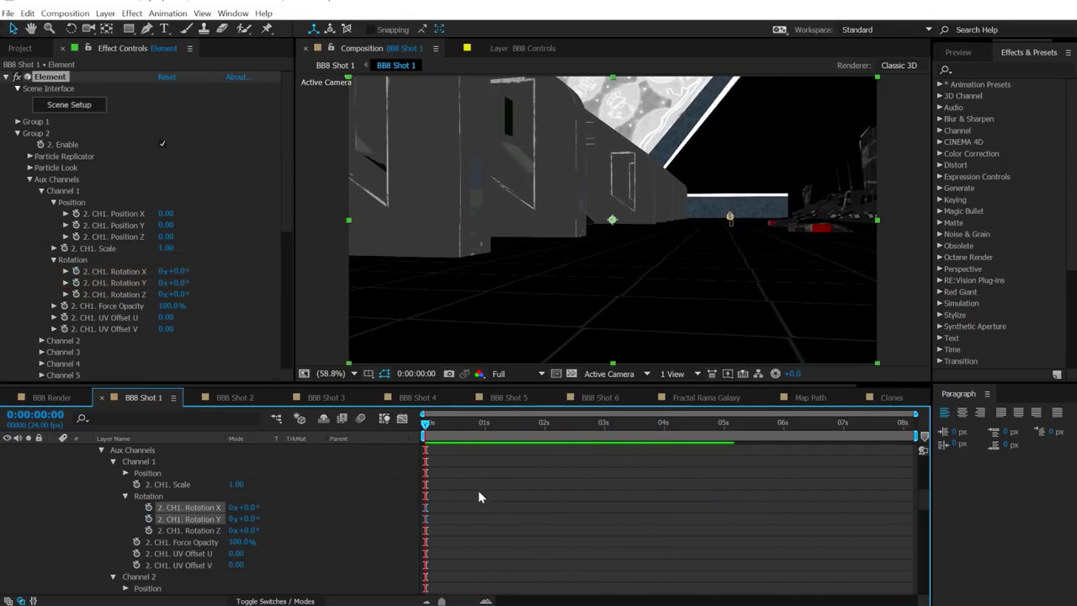
key(space)
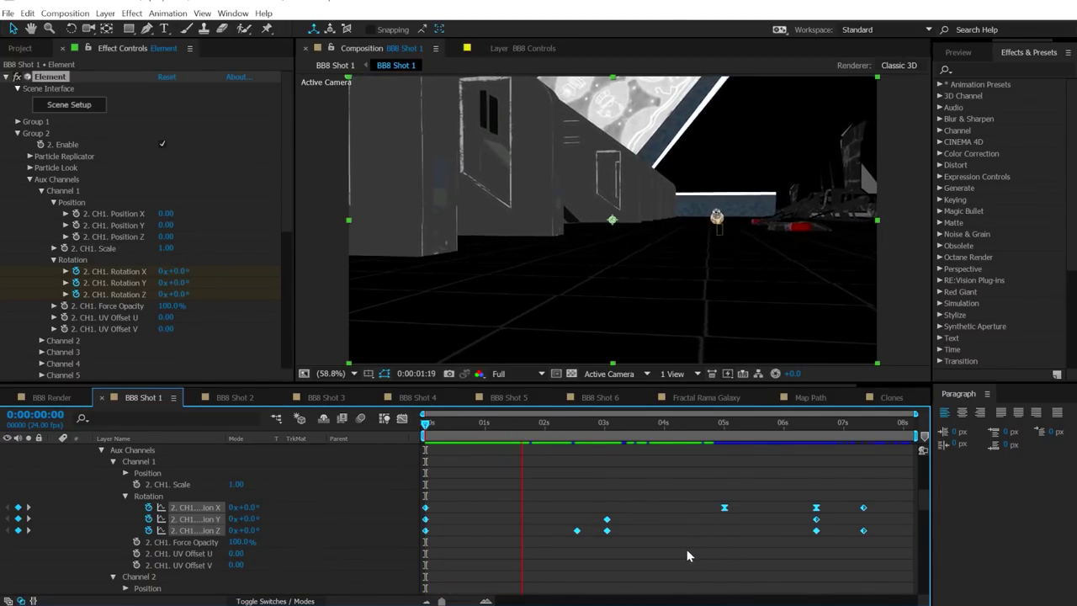
click(649, 539)
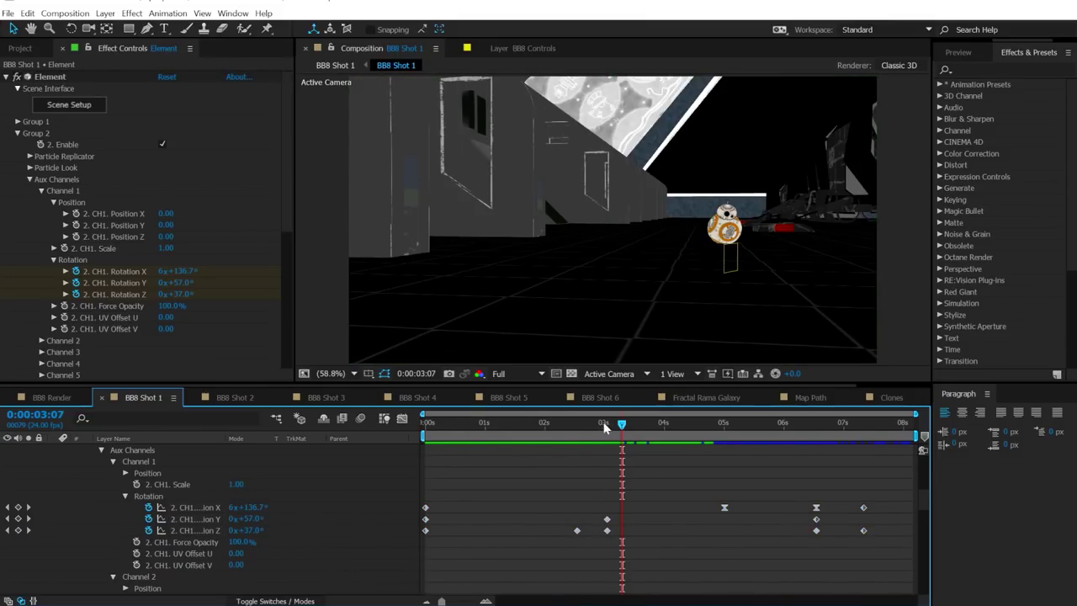
key(Home)
key(space)
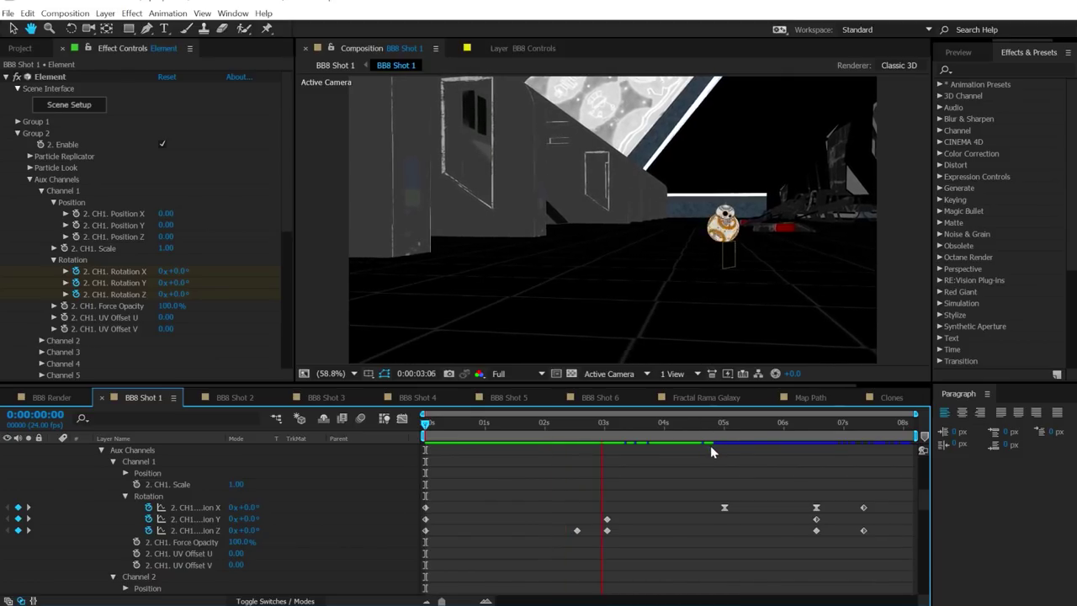
click(763, 423)
drag(744, 429, 393, 471)
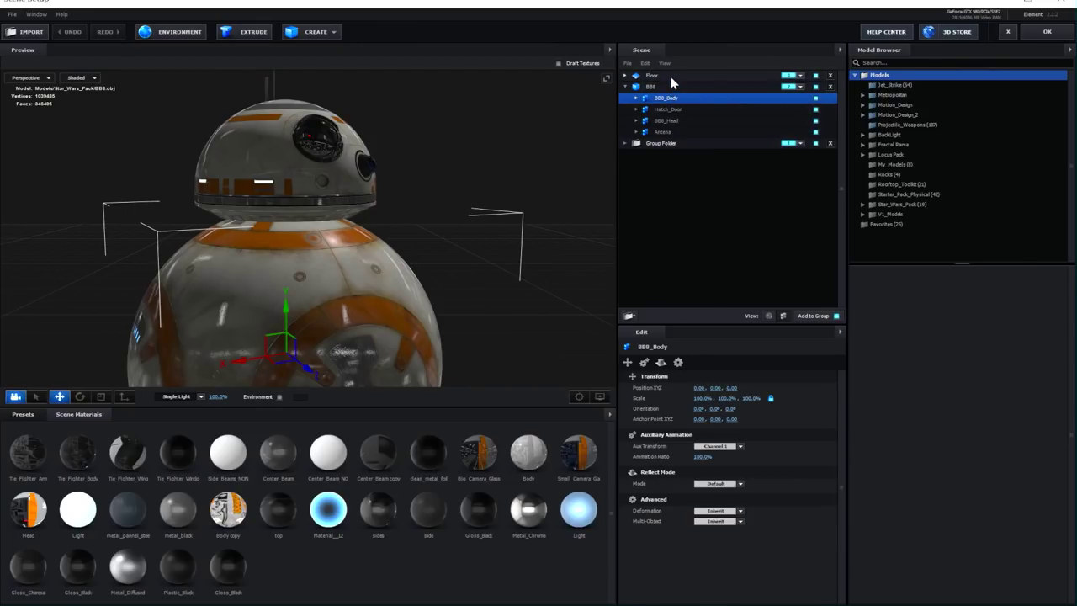
Step: Select Floor, hide the preview grid, and orbit to low views of the floor
click(671, 76)
drag(471, 280, 458, 240)
click(600, 399)
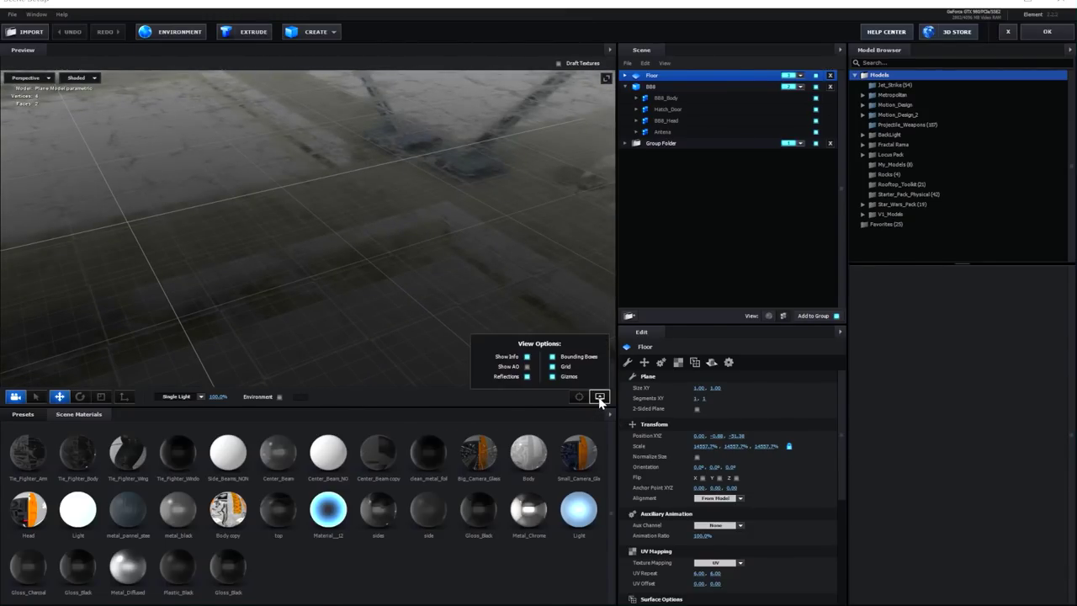
click(553, 367)
drag(395, 311, 277, 280)
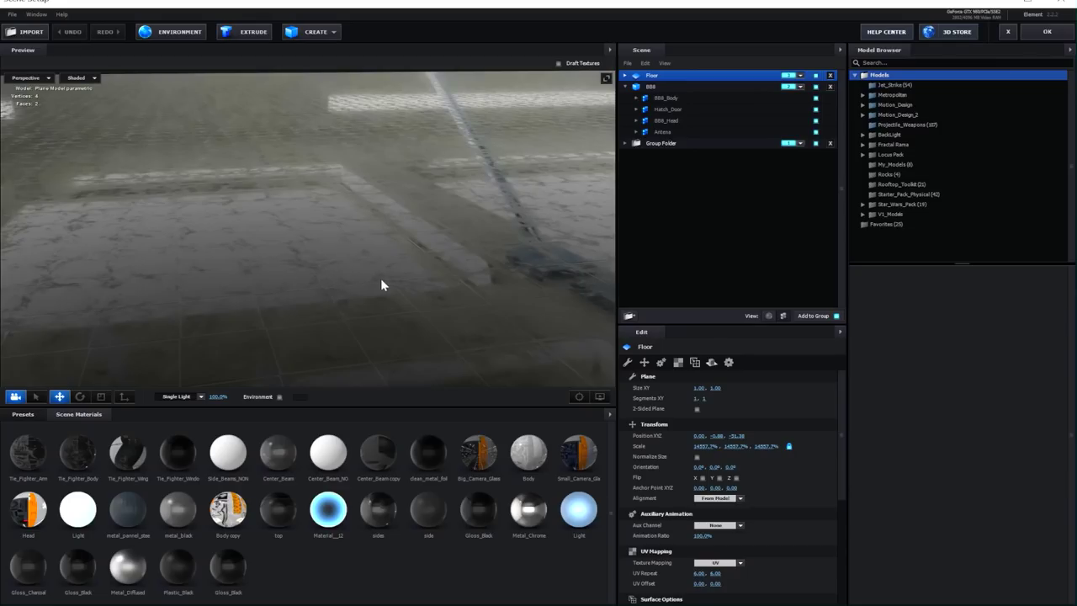
mouse_move(379, 284)
mouse_down()
mouse_move(298, 275)
mouse_move(430, 274)
mouse_move(311, 276)
mouse_move(421, 282)
mouse_move(376, 280)
mouse_up()
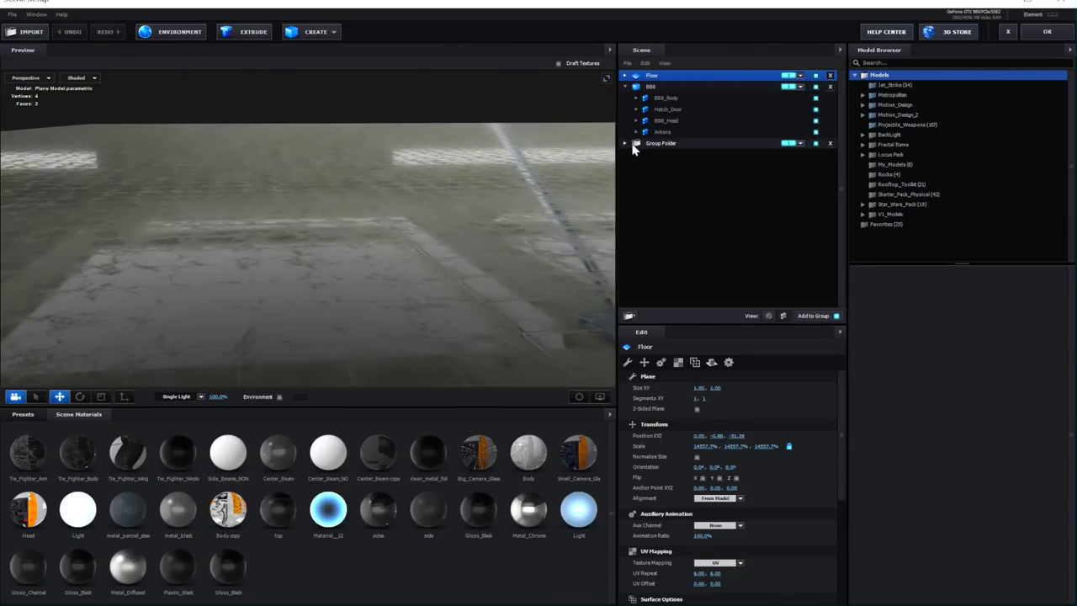
Step: Select Group Folder, orbit around the hangar ship, then select and inspect the side beams
click(661, 144)
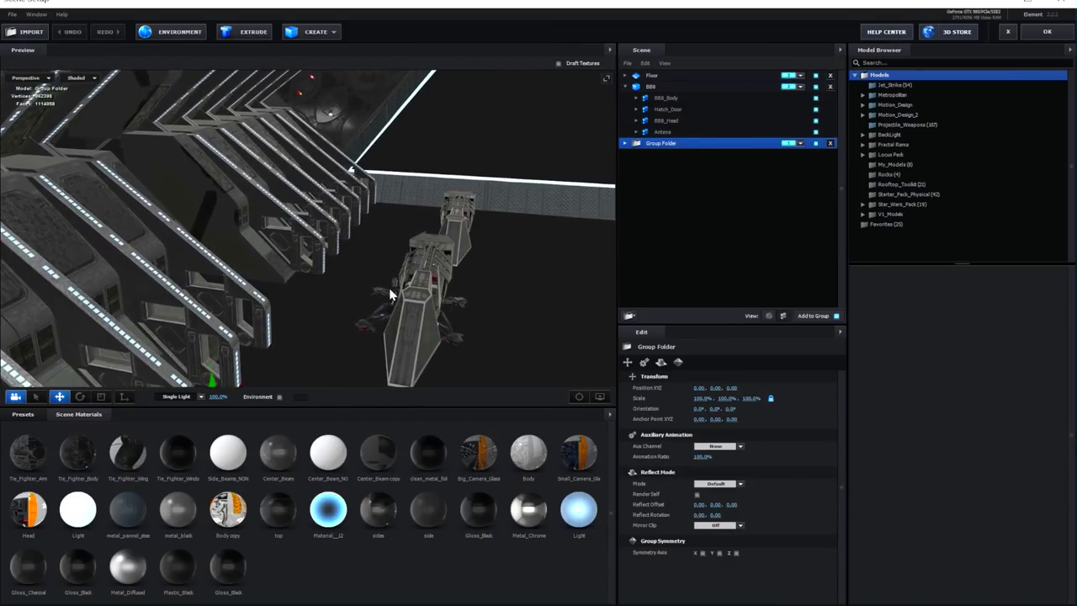
drag(394, 217, 386, 249)
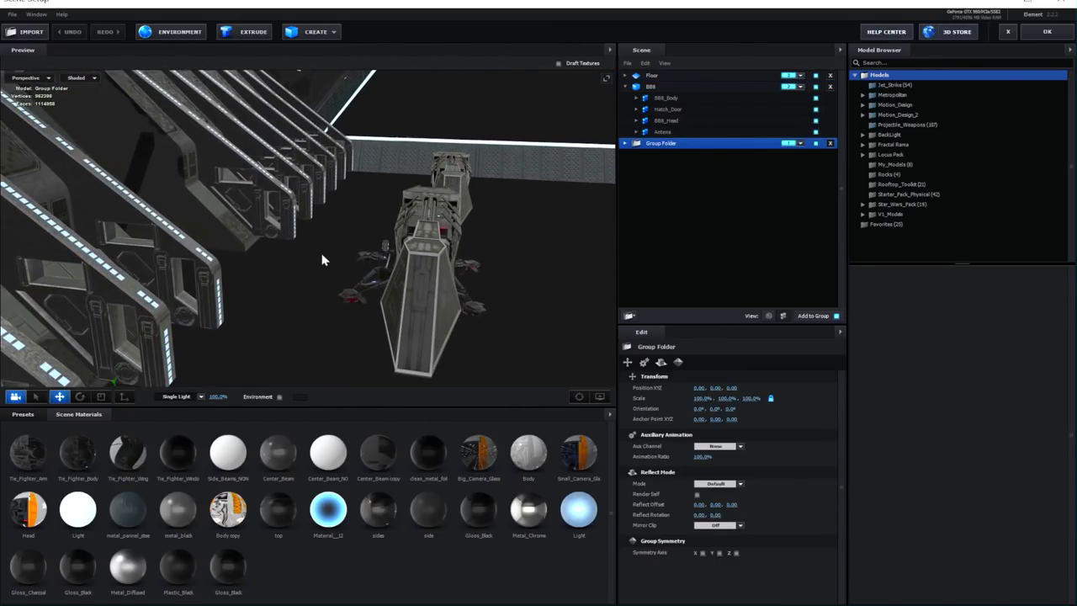
drag(320, 260, 358, 250)
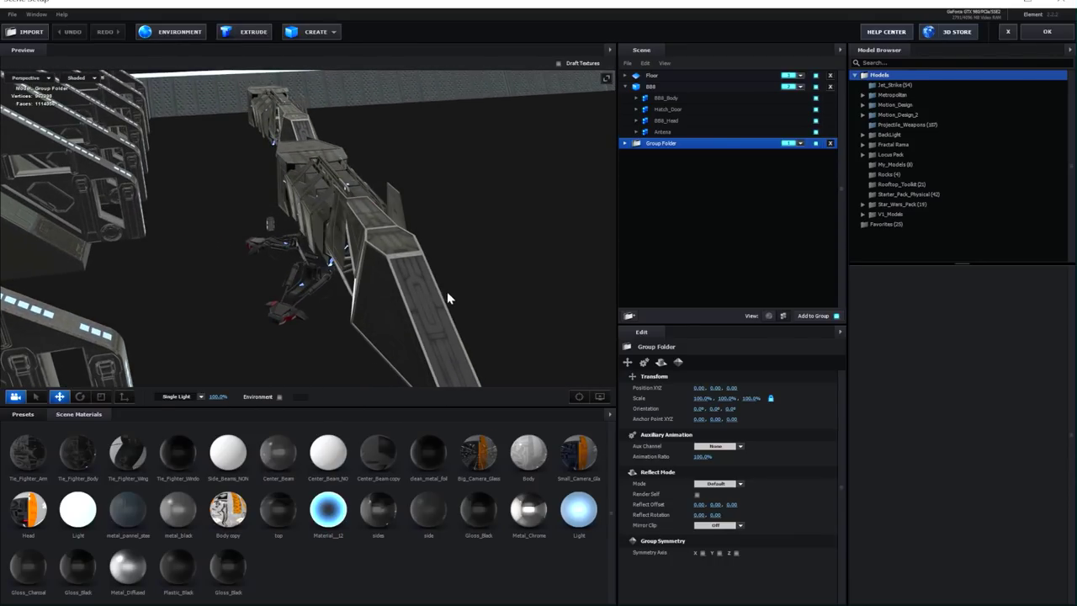
drag(450, 300, 405, 222)
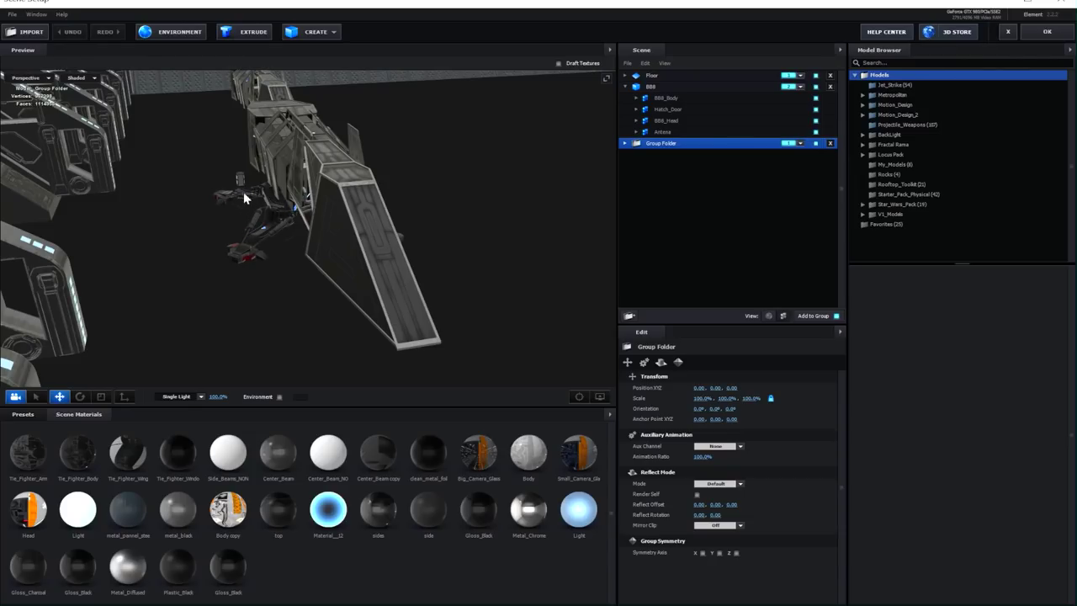
drag(352, 247, 364, 267)
click(202, 229)
drag(202, 229, 272, 217)
drag(423, 311, 390, 261)
Step: Undo the last beam move, then try pushing the Side Beams group toward the camera and undo it
key(ctrl+z)
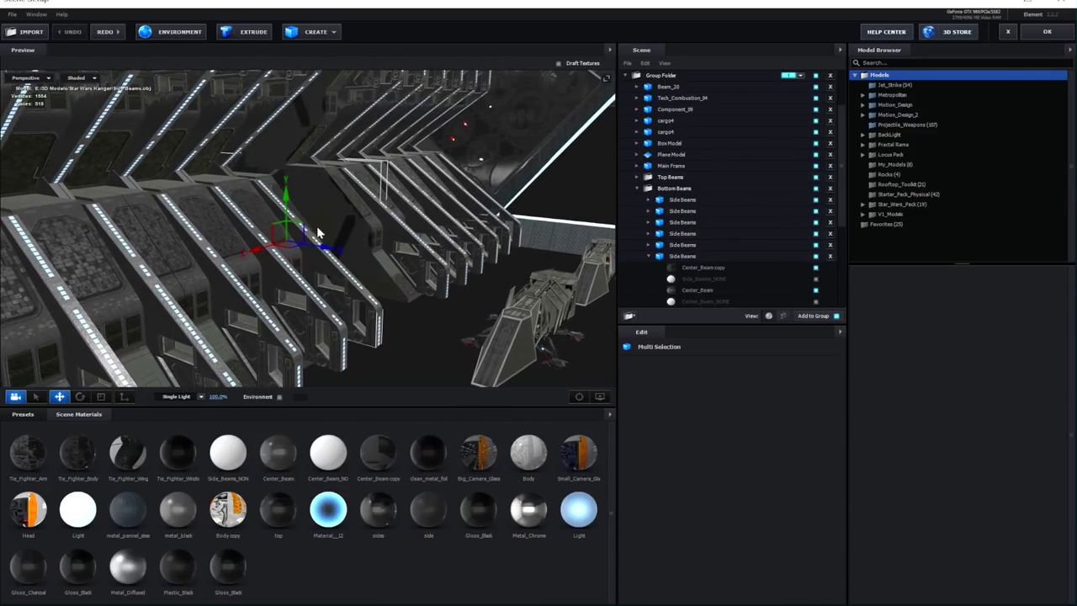
click(261, 209)
click(683, 291)
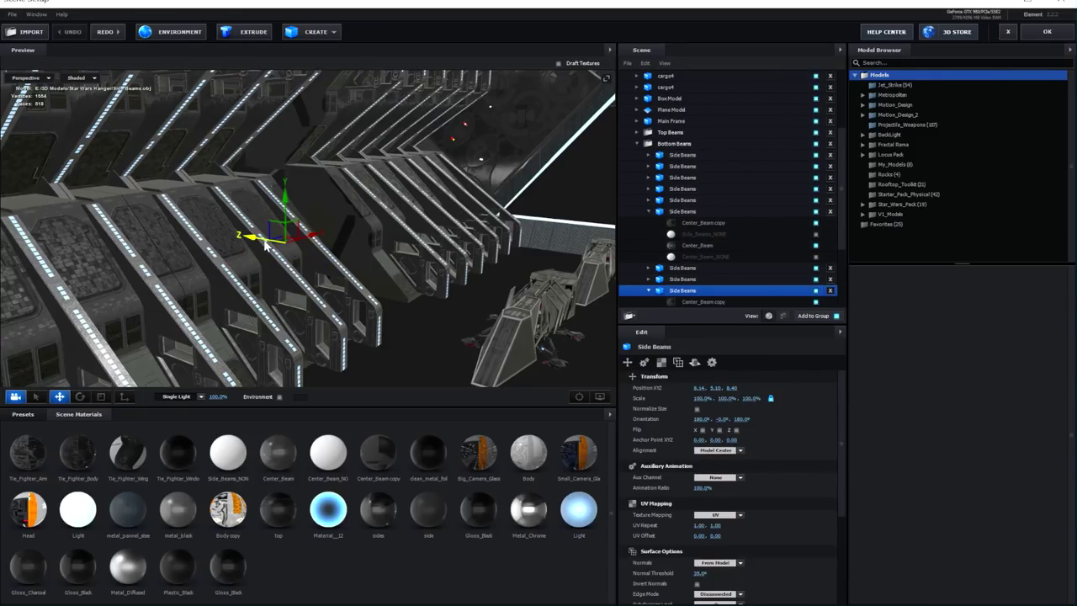
drag(265, 240, 525, 336)
key(ctrl+z)
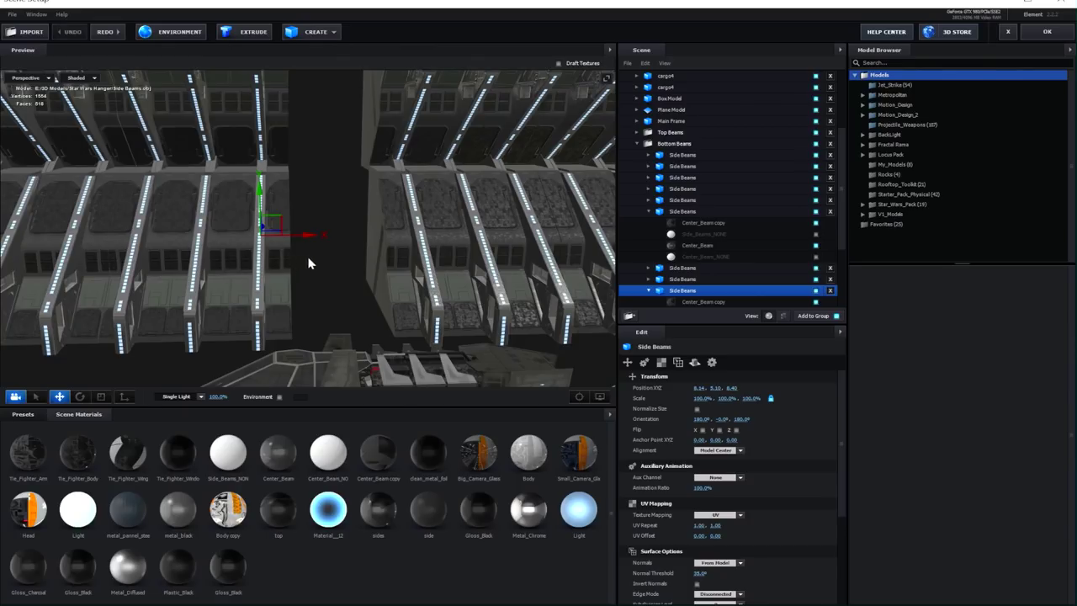
drag(462, 250, 412, 221)
Step: Select Beam_20 and undo its changes, then select the box model's Body to show its material
click(412, 221)
drag(420, 173, 309, 233)
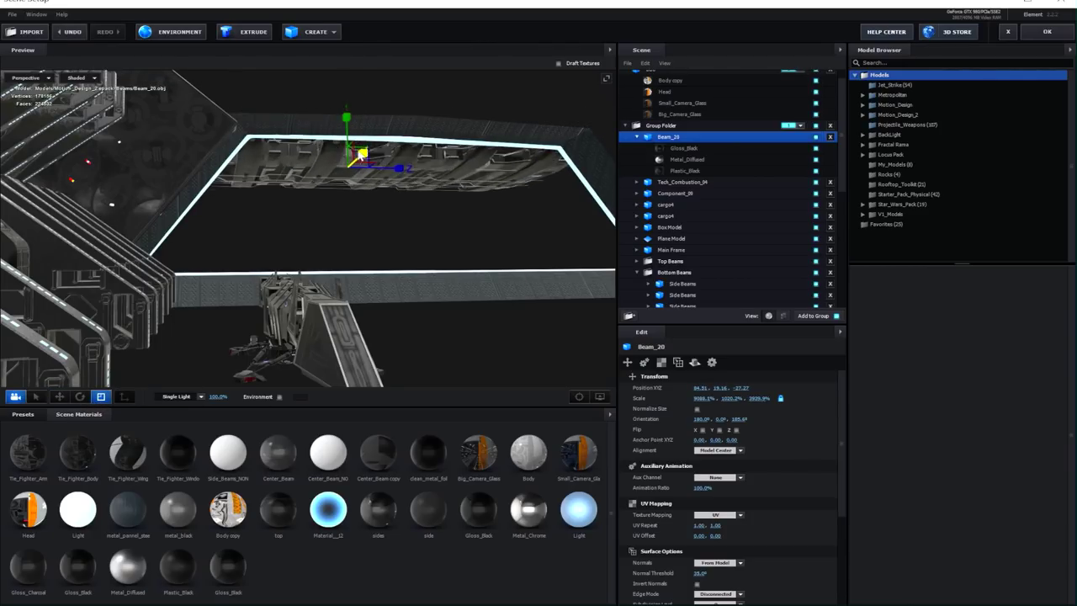
click(82, 35)
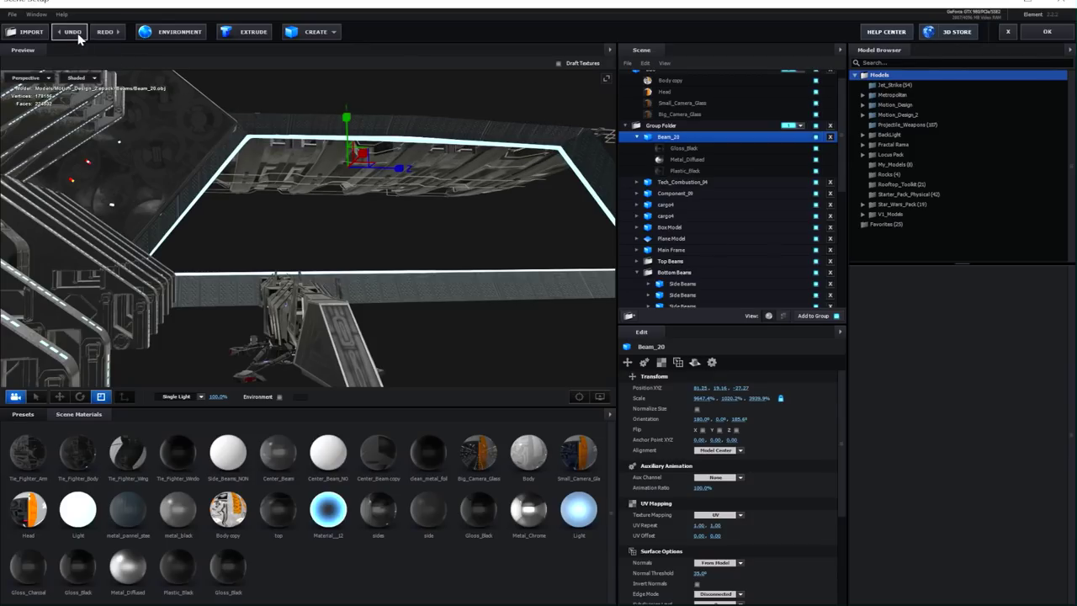
click(79, 38)
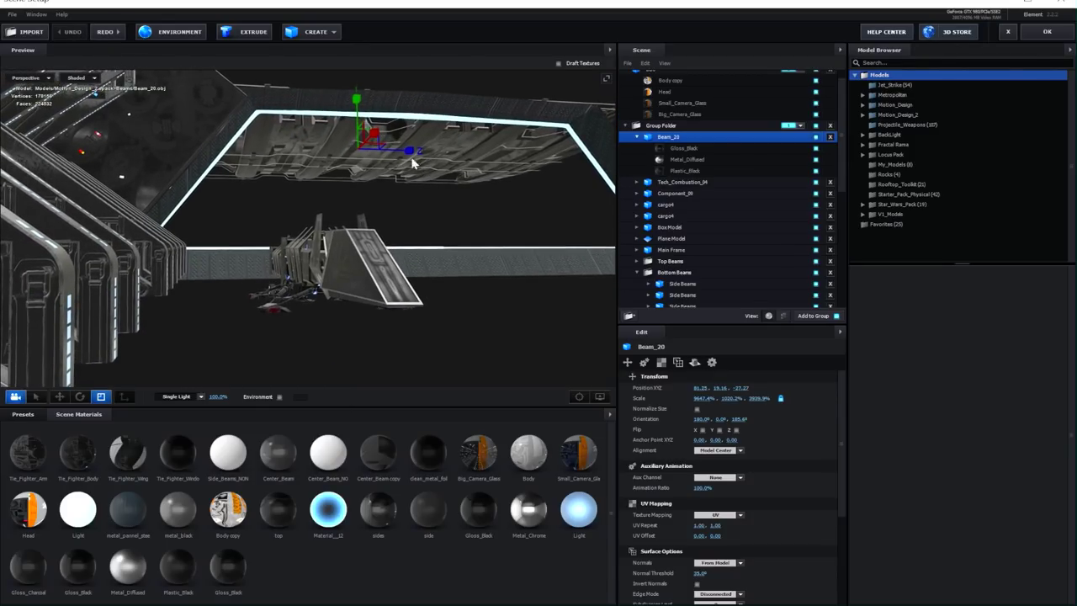
drag(402, 246, 287, 197)
click(272, 209)
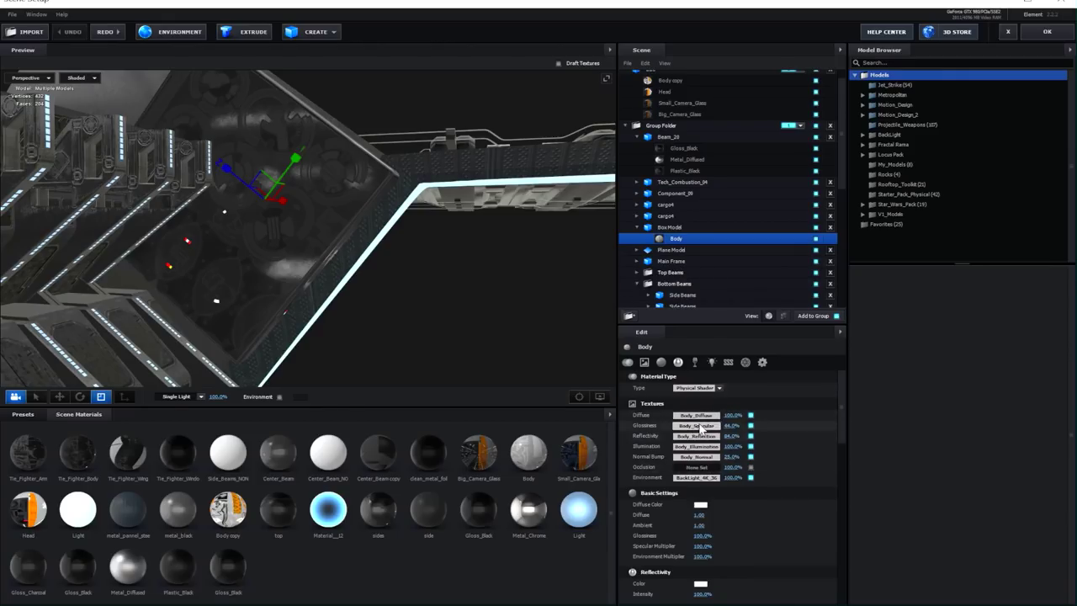
click(696, 416)
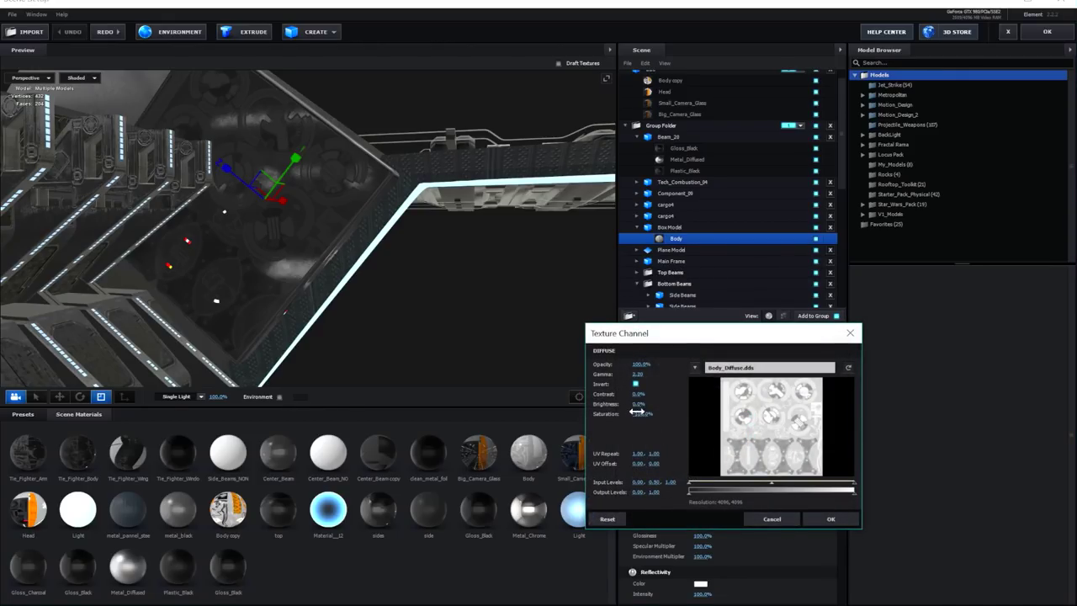
drag(672, 412, 730, 418)
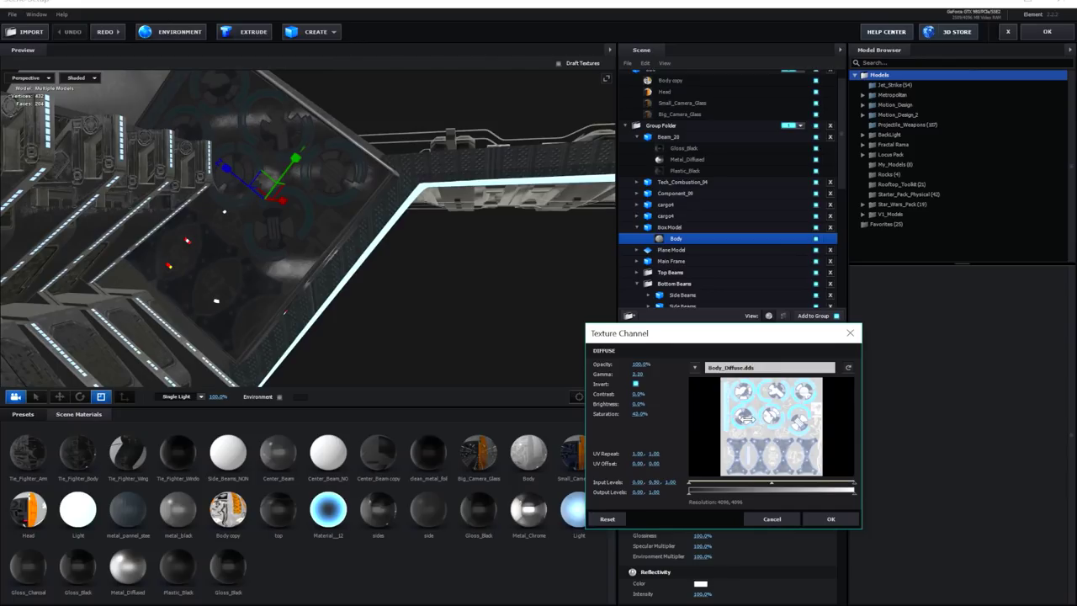
click(636, 385)
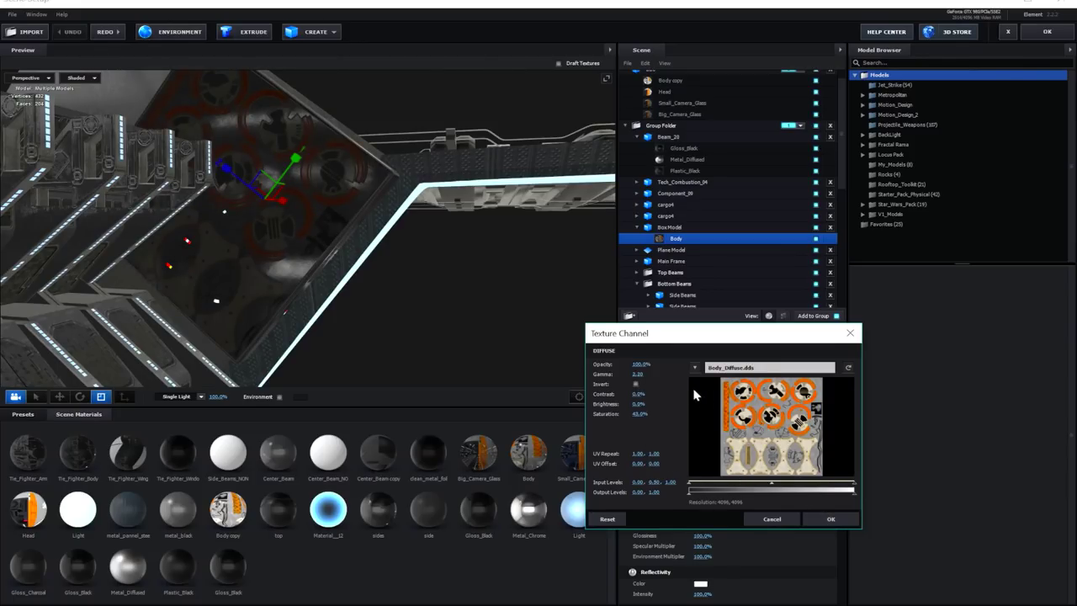
click(819, 521)
drag(397, 291, 307, 229)
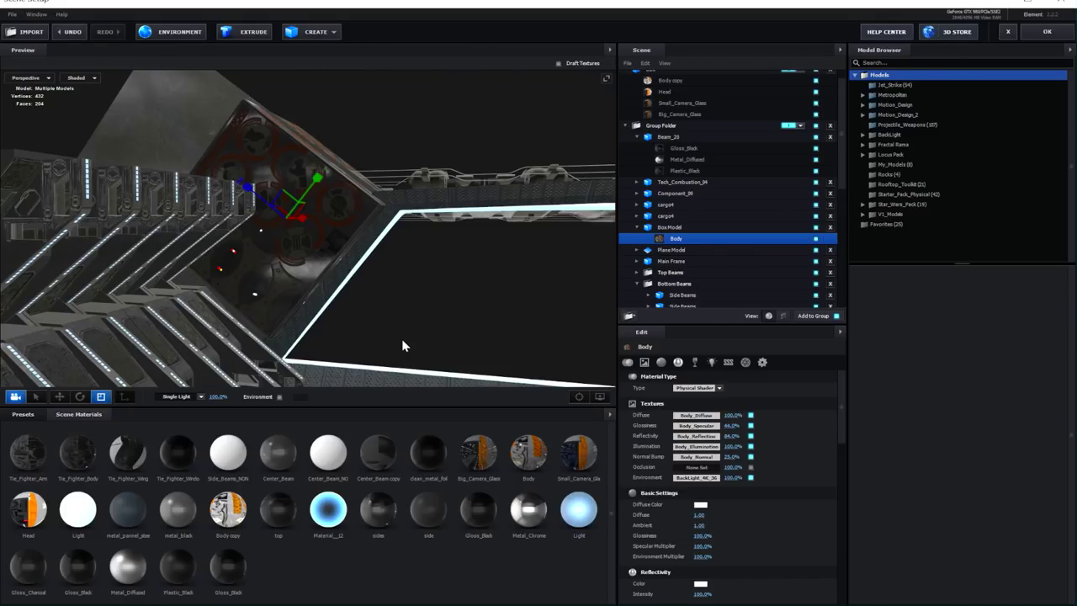
key(ctrl+z)
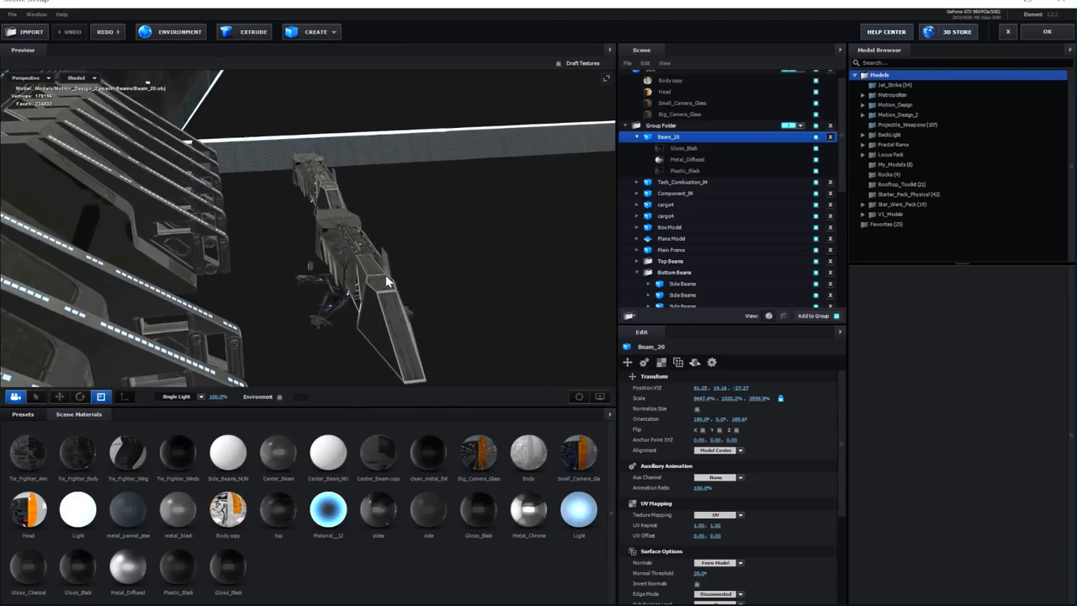
Step: Collapse the Group Folder and inspect the BB8 model and the Floor plane
scroll(695, 176, up, 1)
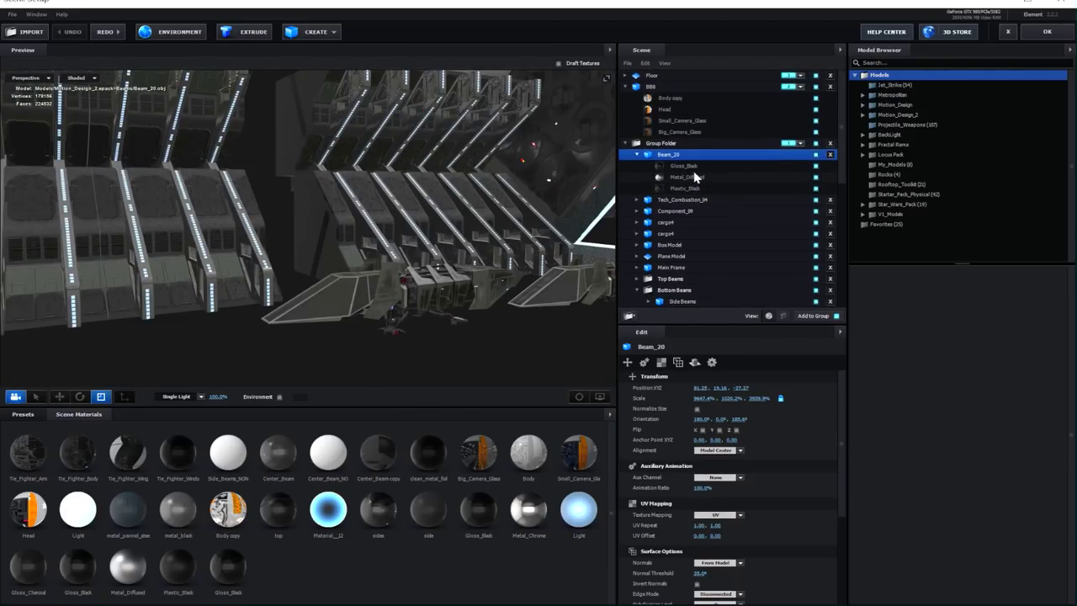
click(625, 144)
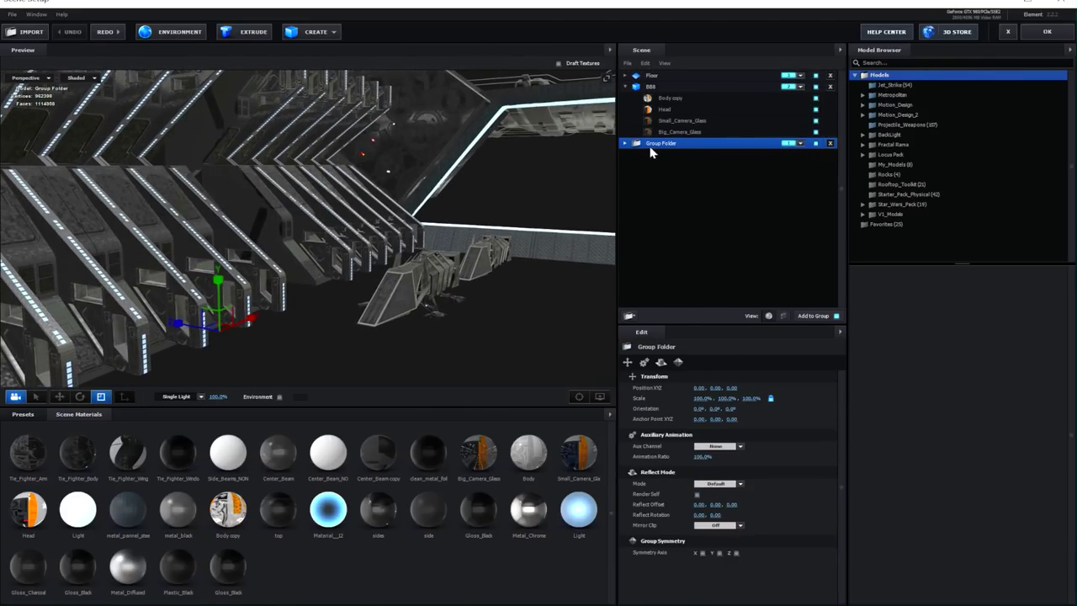
click(673, 87)
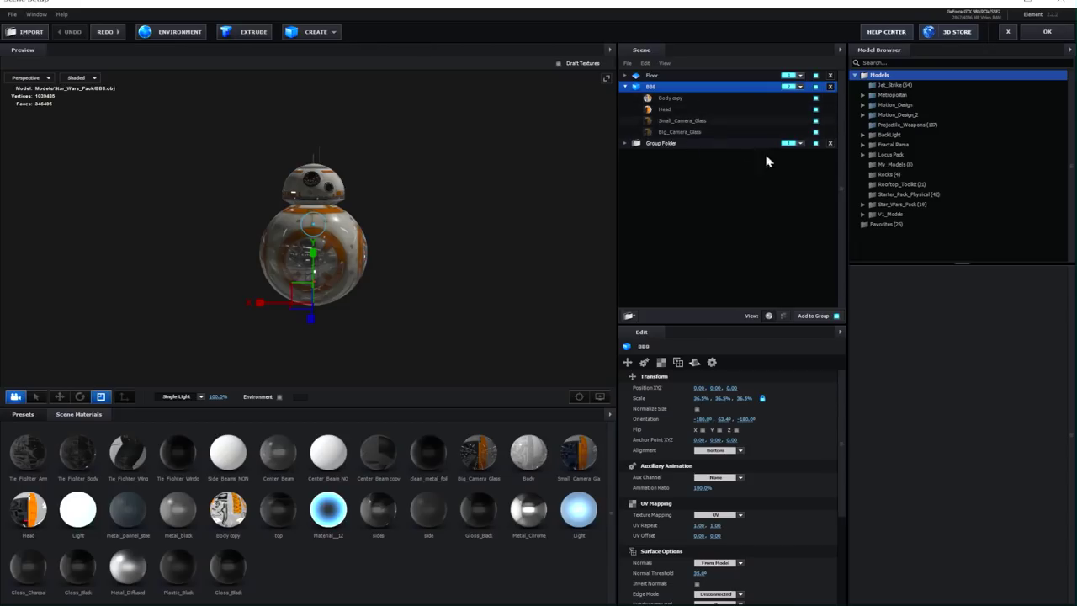
click(653, 75)
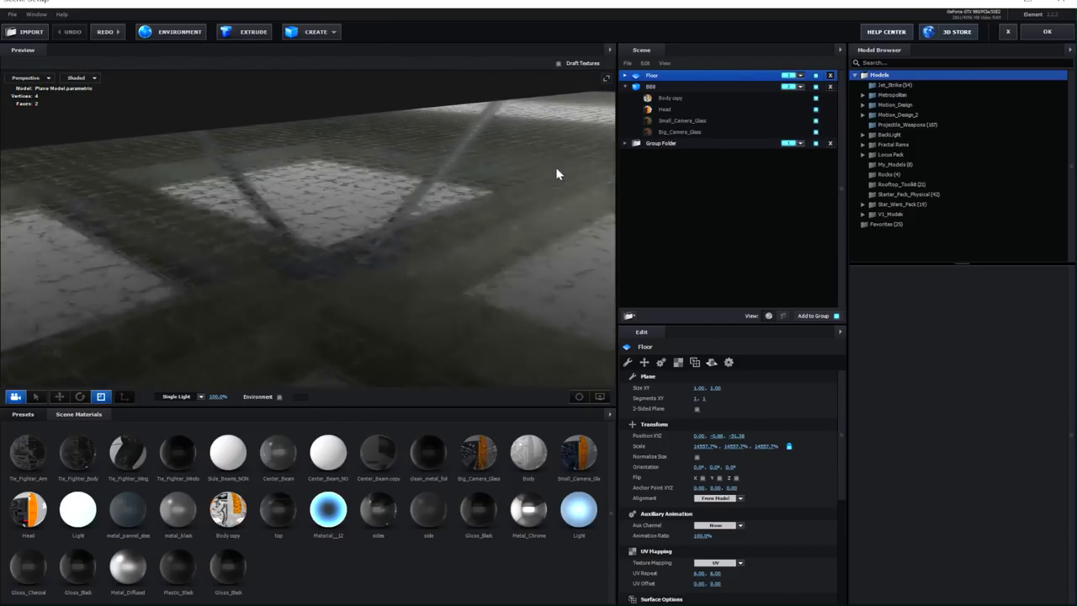
Step: Select the Group Folder and check its environment map settings
click(690, 142)
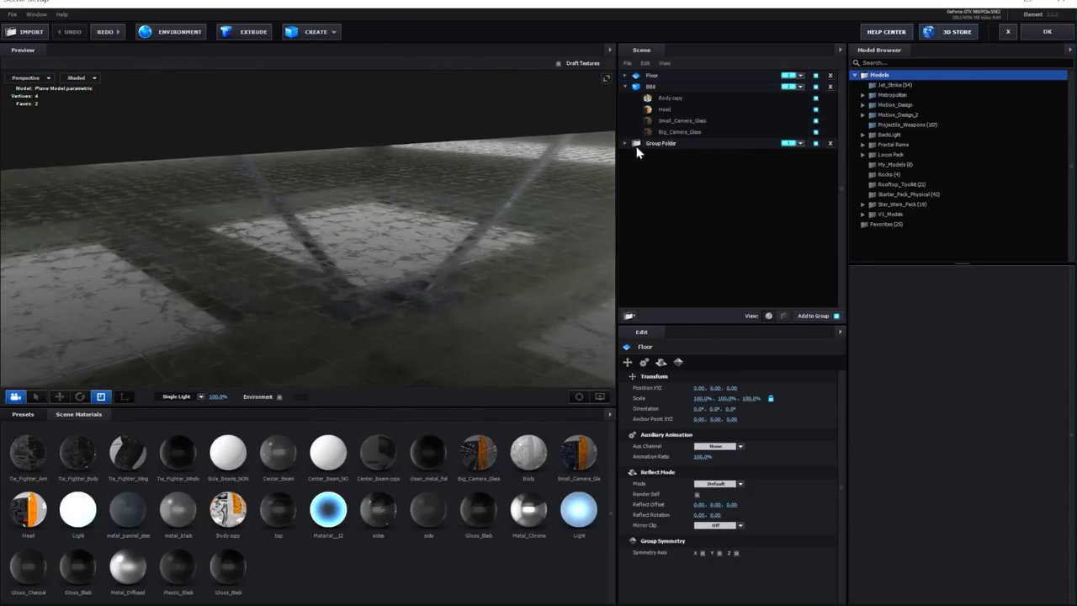
click(185, 39)
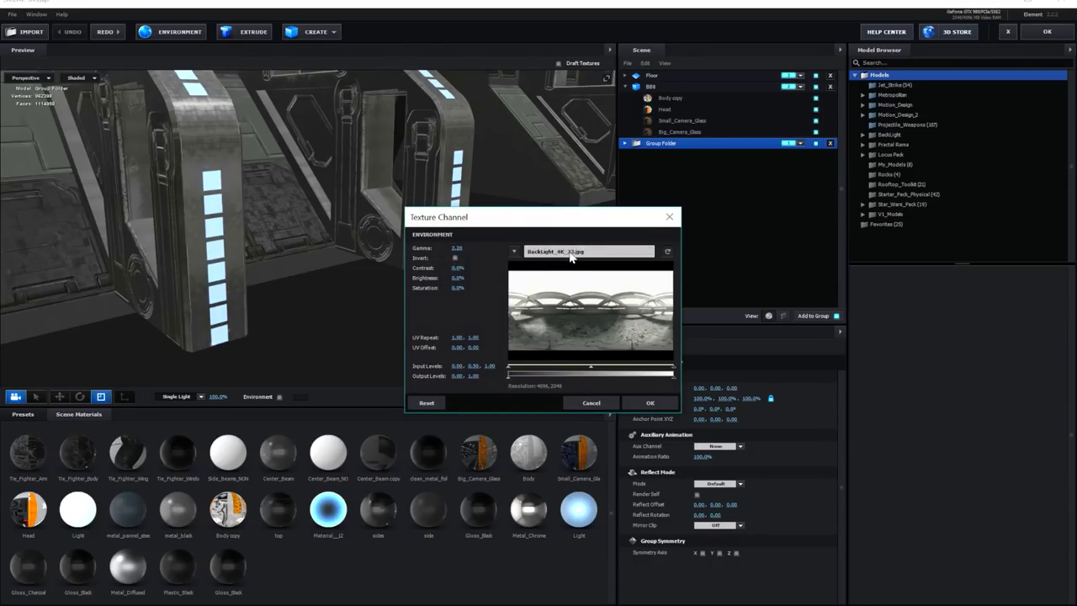
click(591, 403)
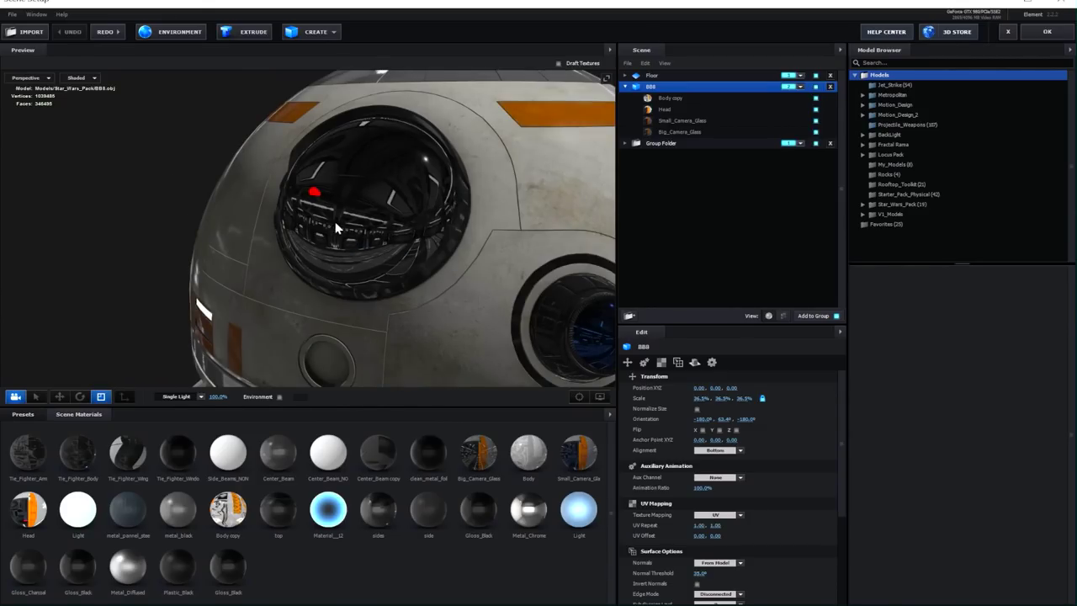
Step: Set BB8's reflection mode to Spherical and confirm the scene setup with OK
scroll(413, 300, down, 3)
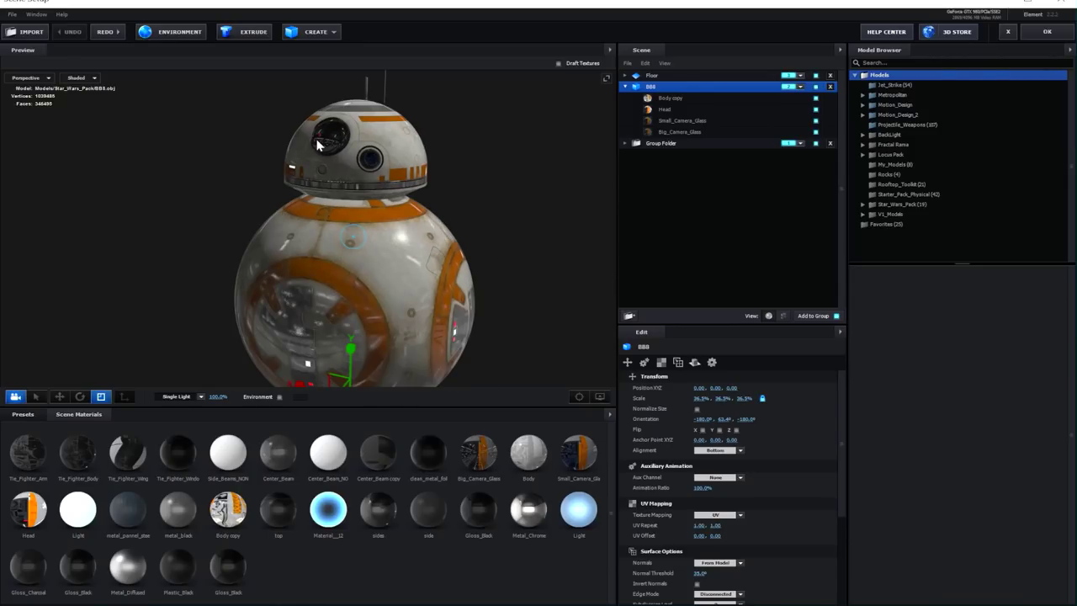
click(694, 361)
click(719, 388)
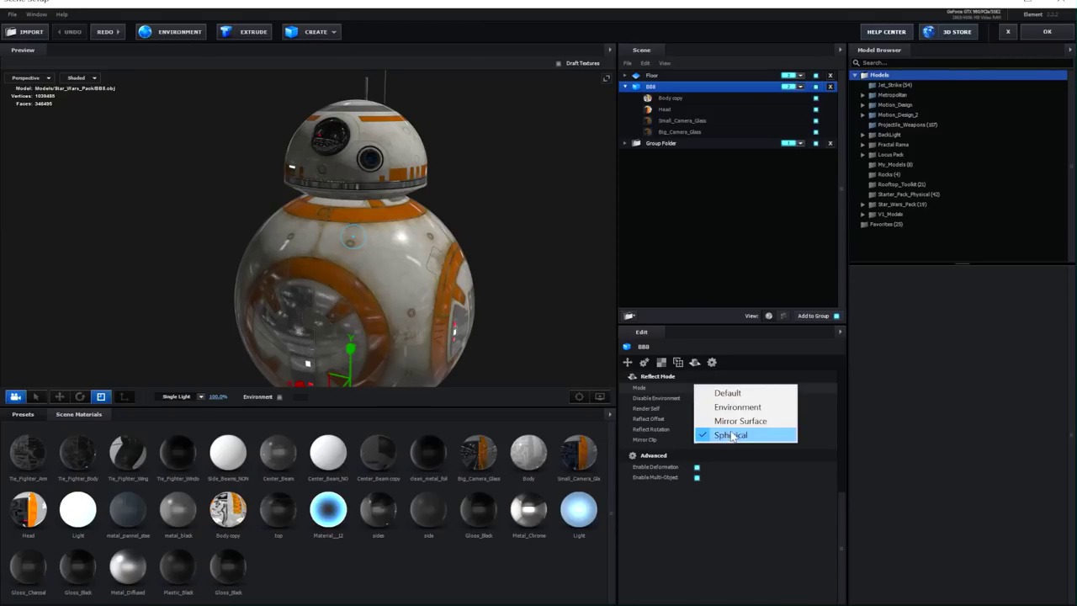
click(730, 435)
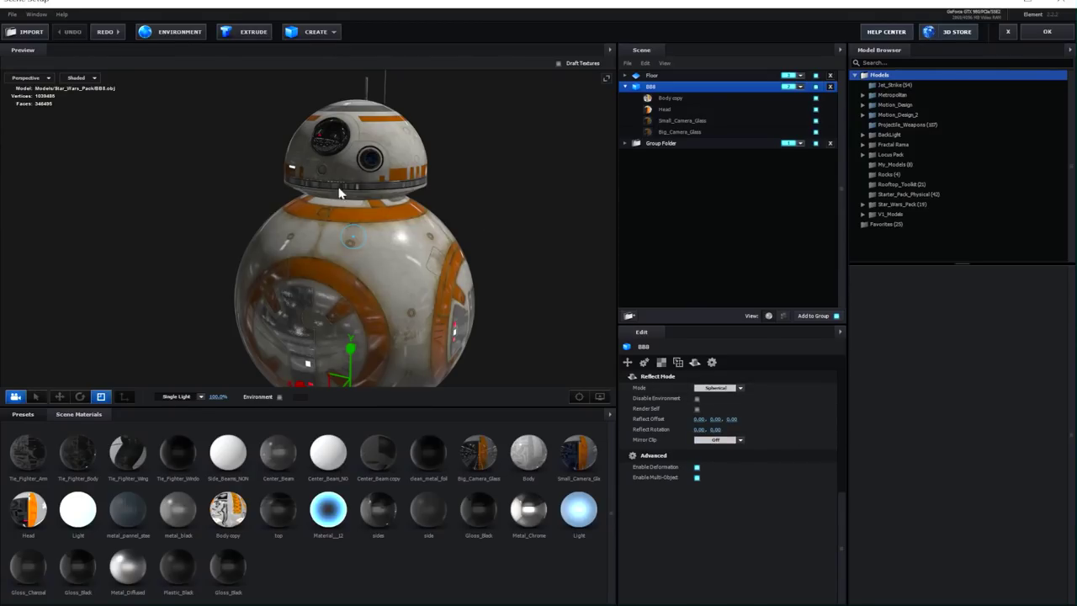
scroll(441, 185, down, 3)
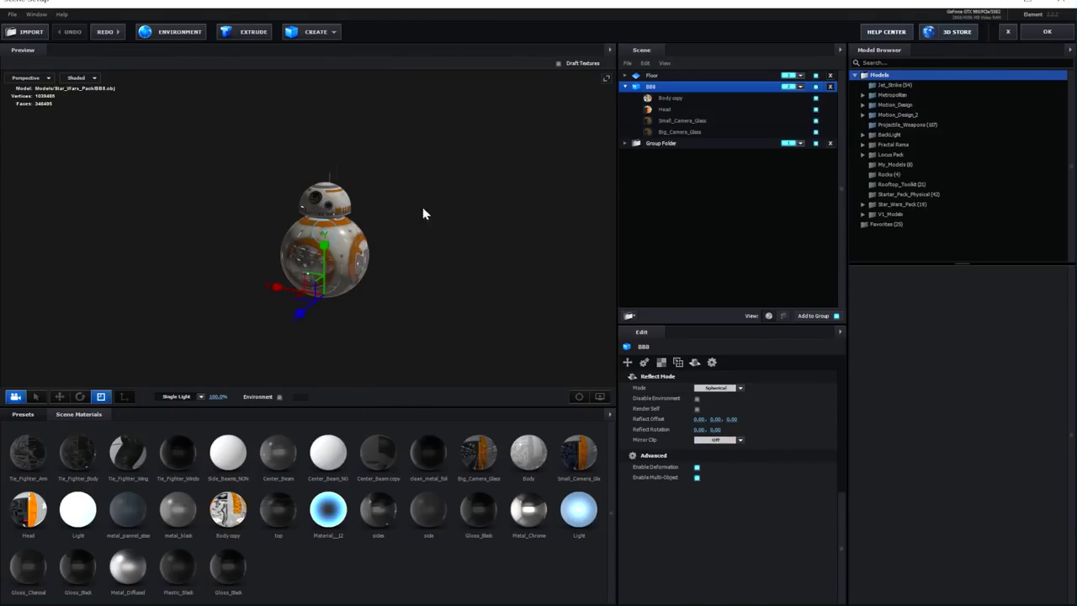
drag(434, 218, 274, 199)
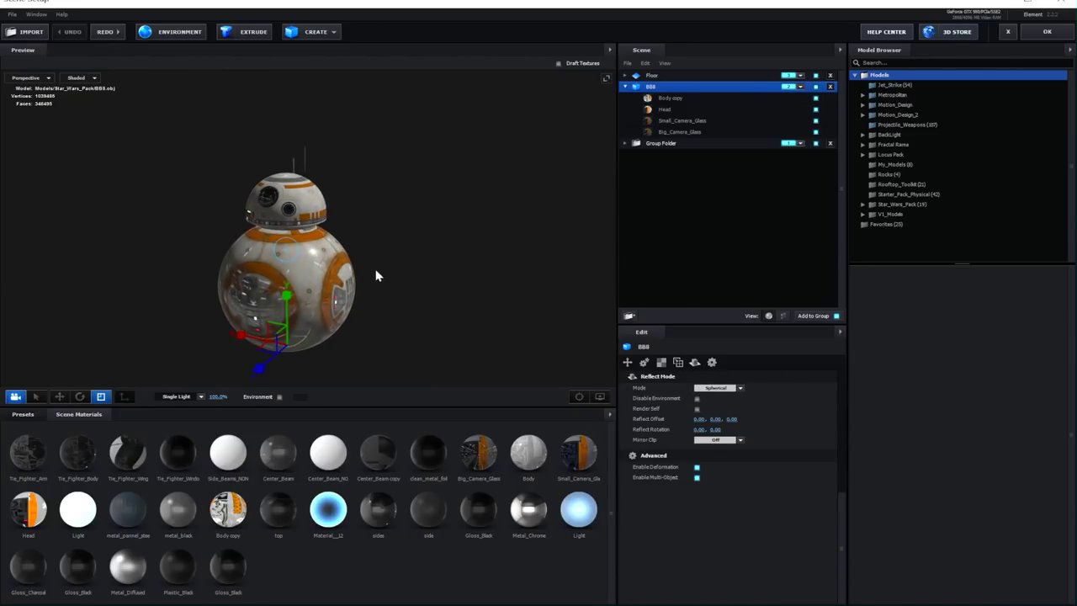
scroll(451, 250, up, 5)
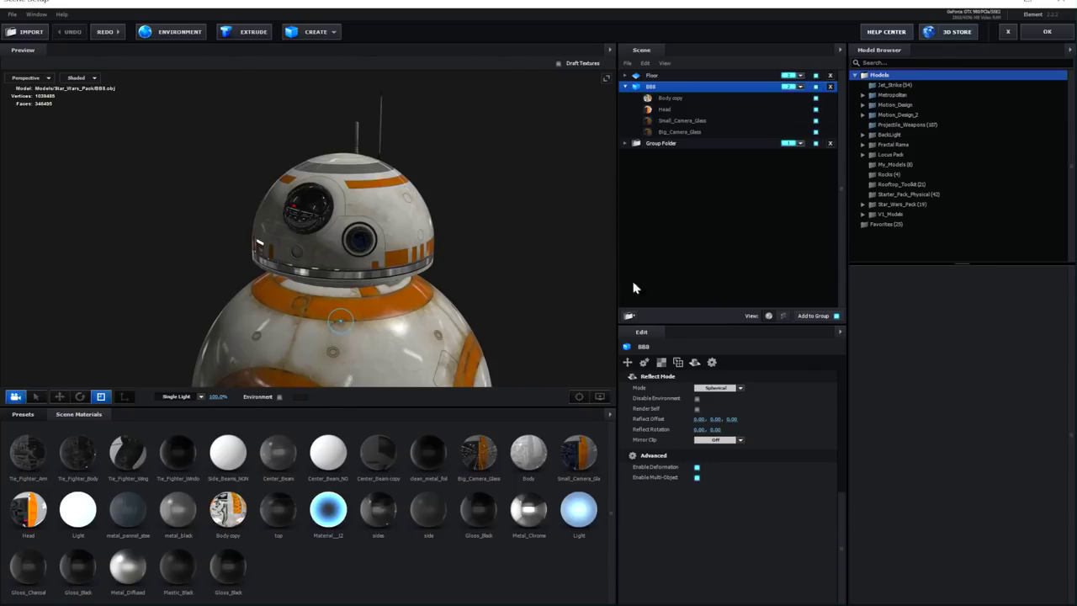
click(1047, 31)
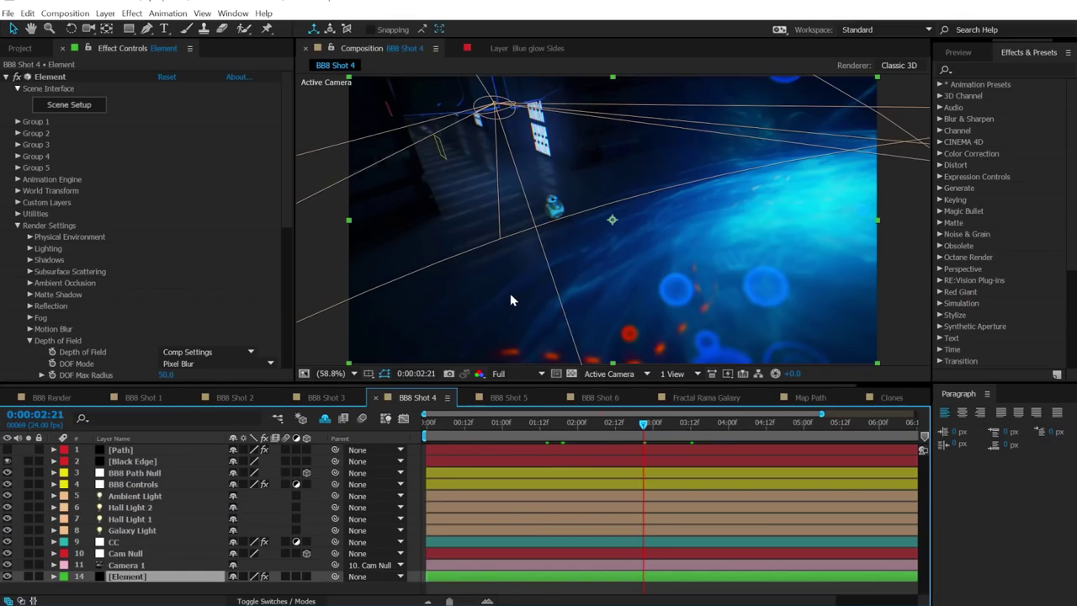
Step: Scrub and play the BB8 Render footage, then reopen Element's Scene Setup from BB8 Shot 4
click(48, 399)
drag(524, 432, 737, 407)
key(space)
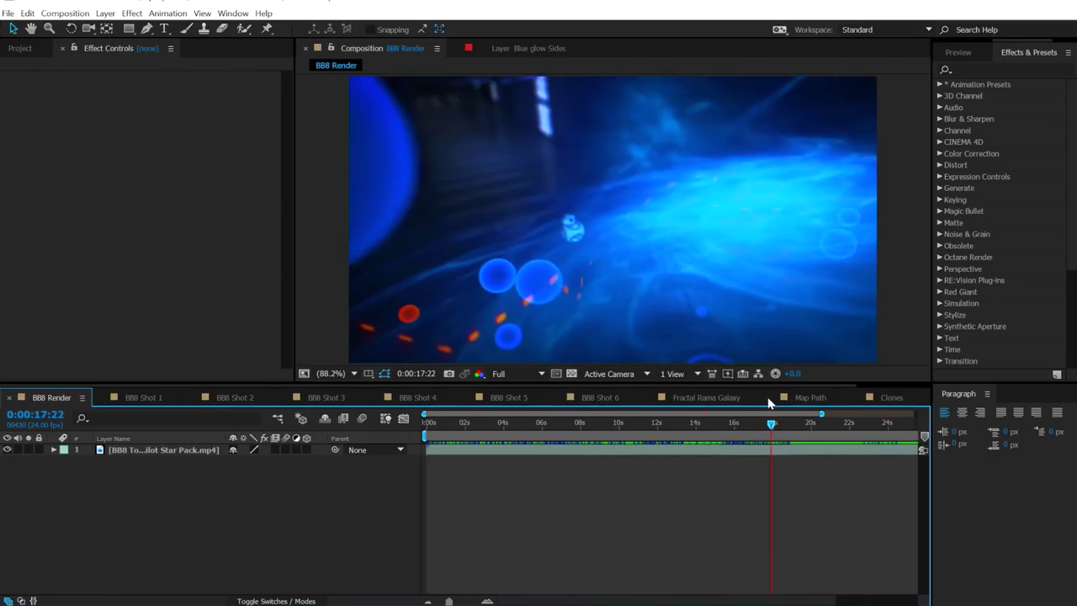
drag(772, 423, 727, 422)
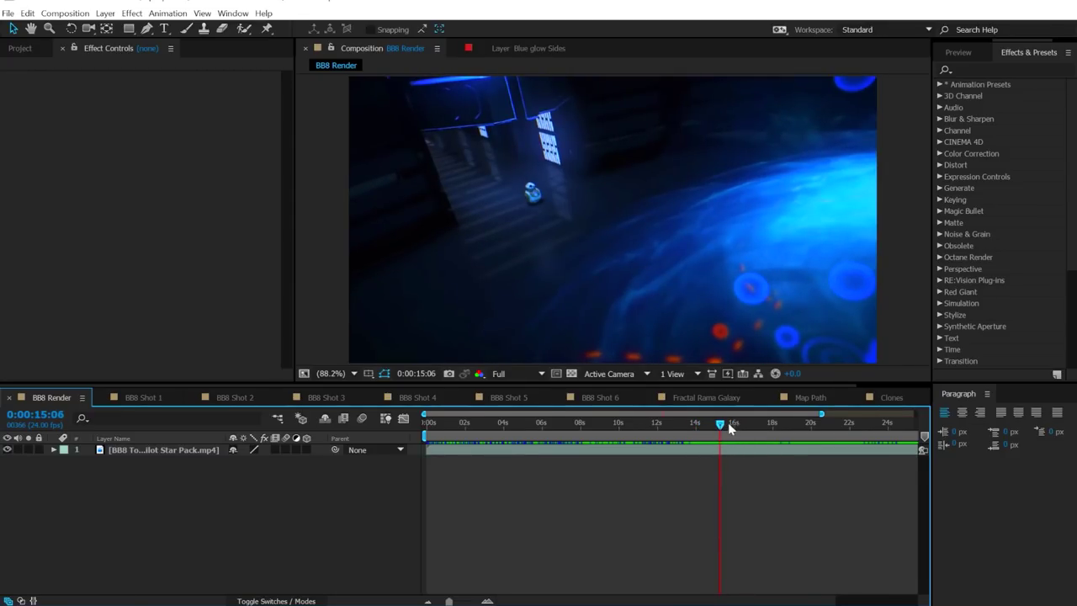
click(416, 397)
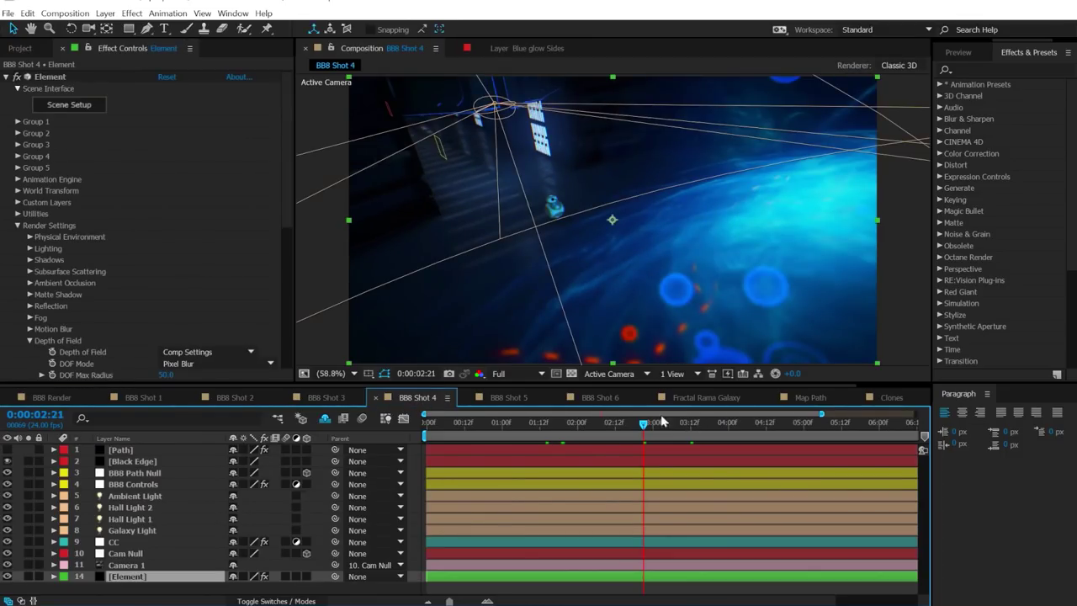
click(84, 108)
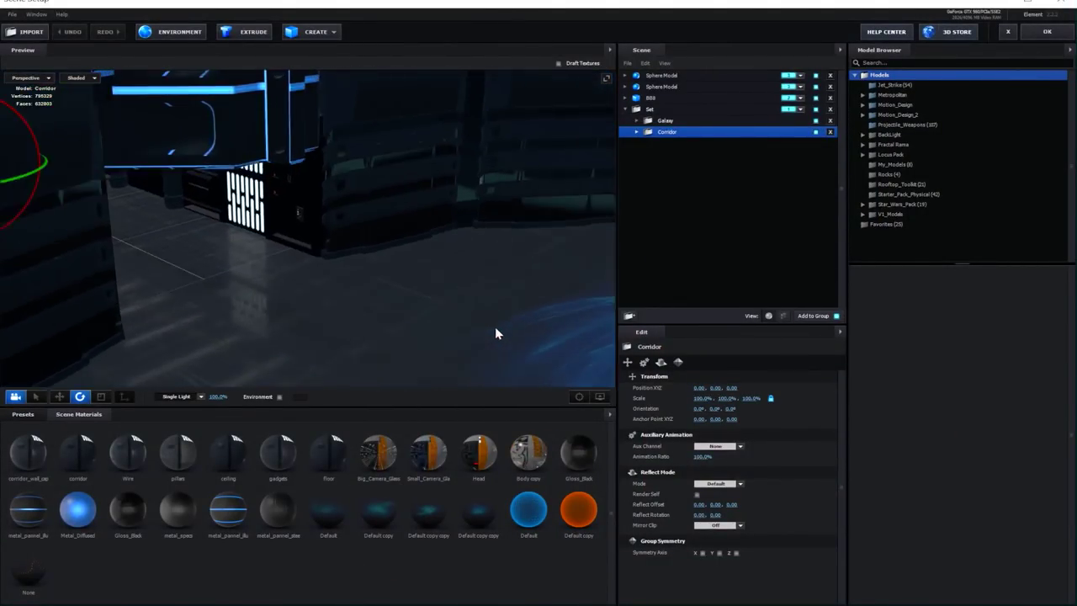
drag(496, 332, 348, 316)
click(379, 312)
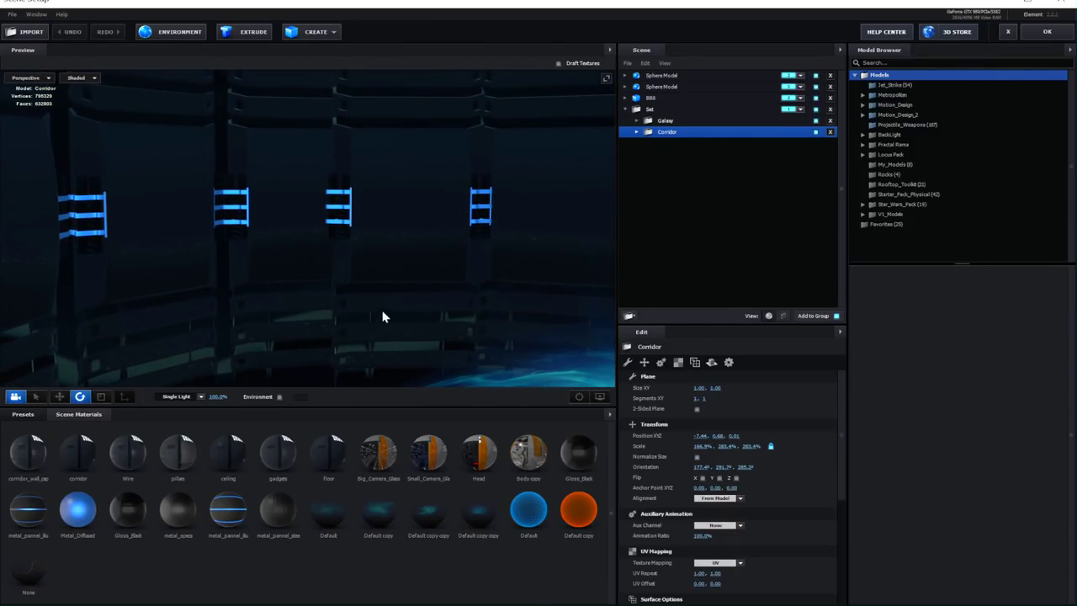
drag(435, 303, 469, 311)
click(297, 242)
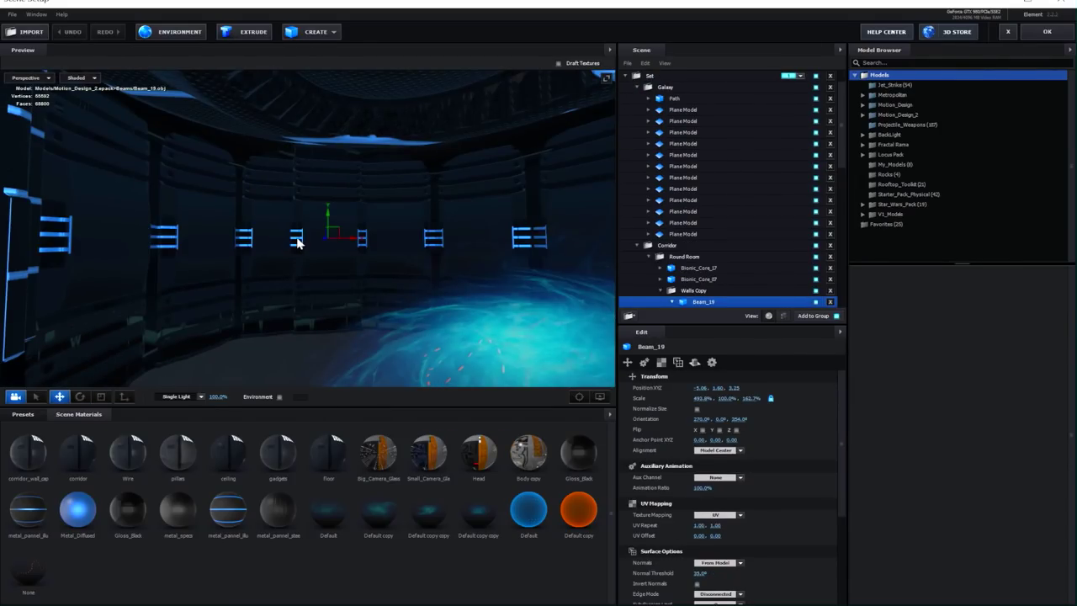
scroll(322, 234, up, 2)
scroll(268, 223, down, 1)
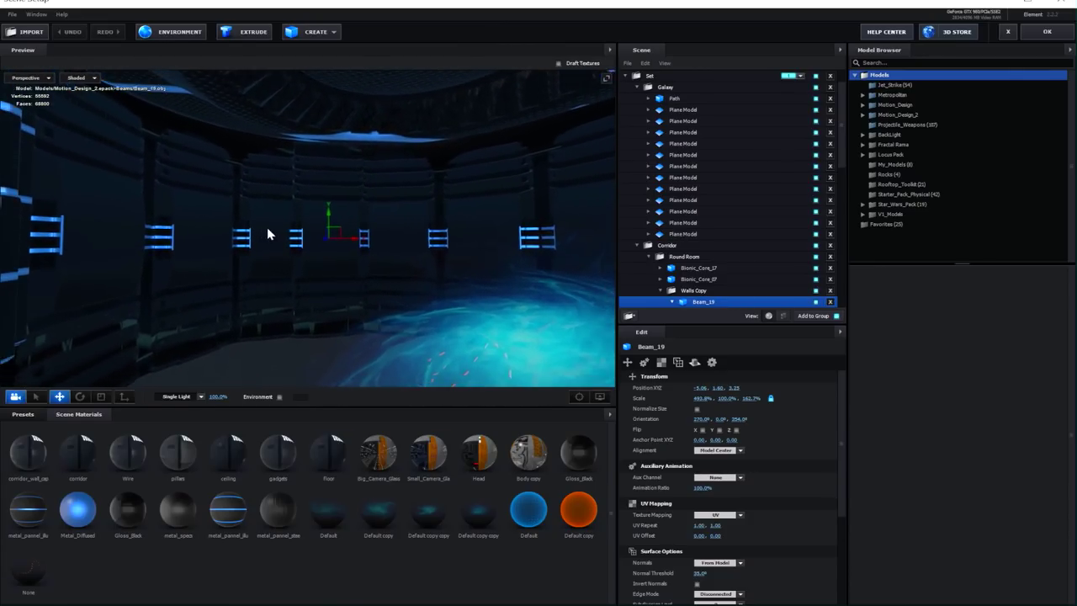
scroll(267, 227, down, 1)
drag(288, 236, 428, 302)
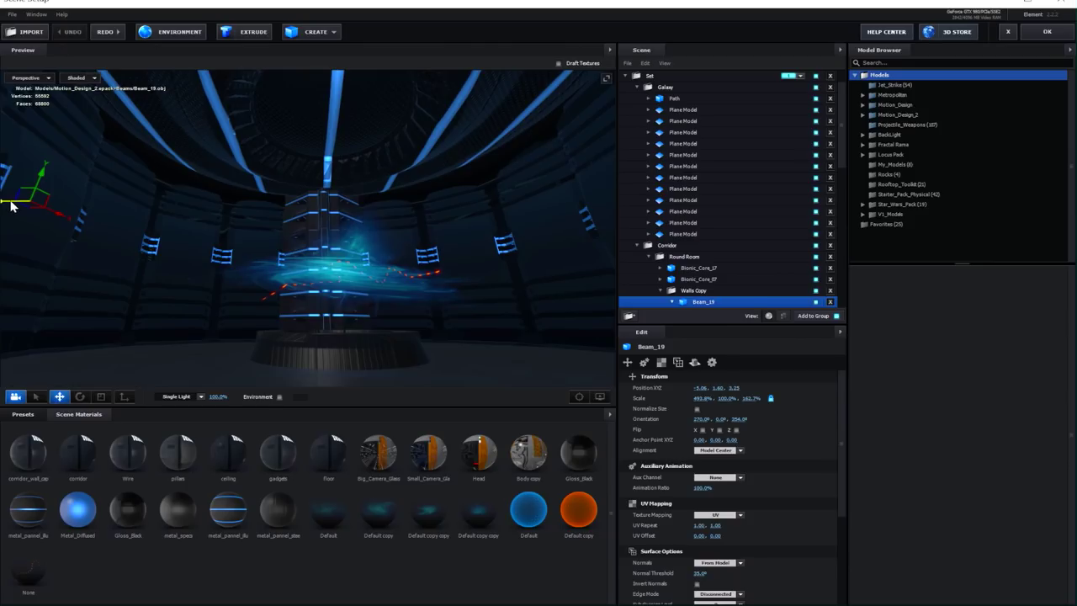
drag(12, 206, 130, 211)
key(ctrl+z)
click(696, 292)
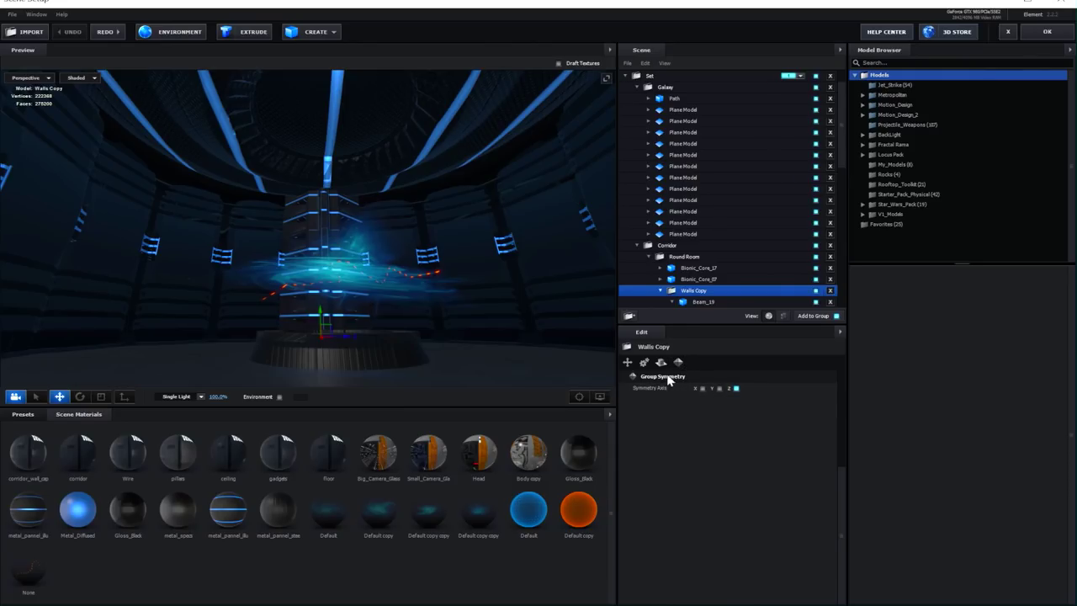
click(719, 388)
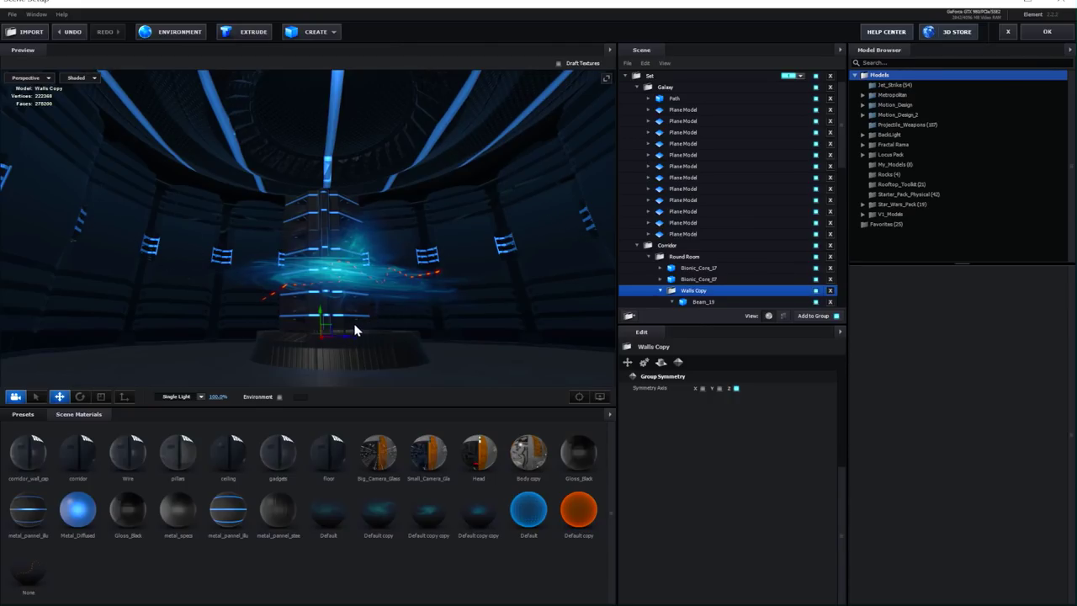
mouse_move(349, 341)
mouse_down()
mouse_move(389, 344)
mouse_move(360, 336)
mouse_up()
key(ctrl+z)
click(705, 301)
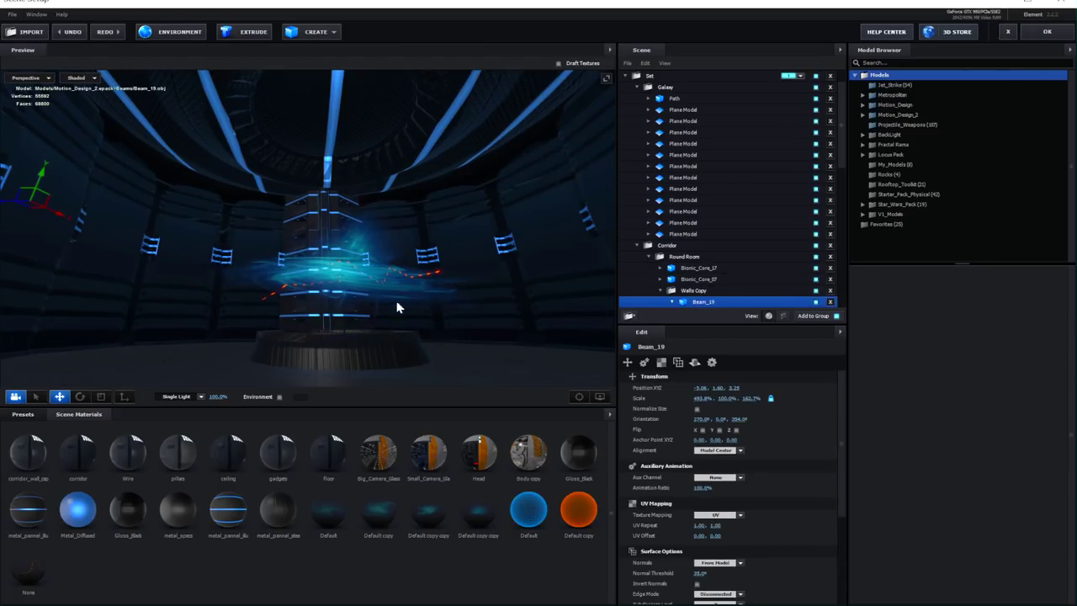
drag(64, 209, 90, 212)
key(ctrl+z)
drag(420, 200, 366, 212)
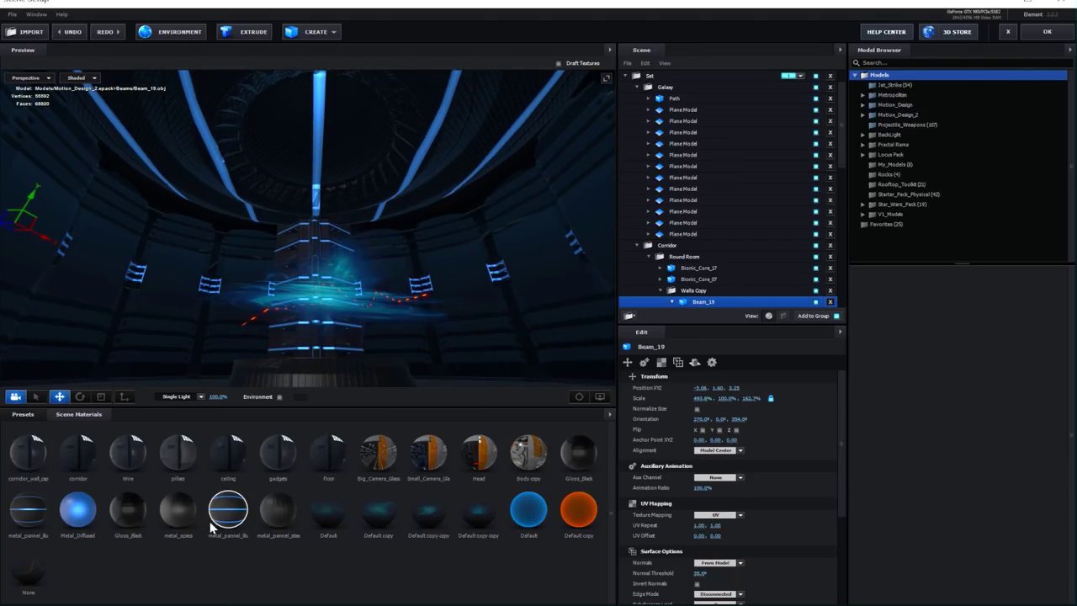
click(22, 414)
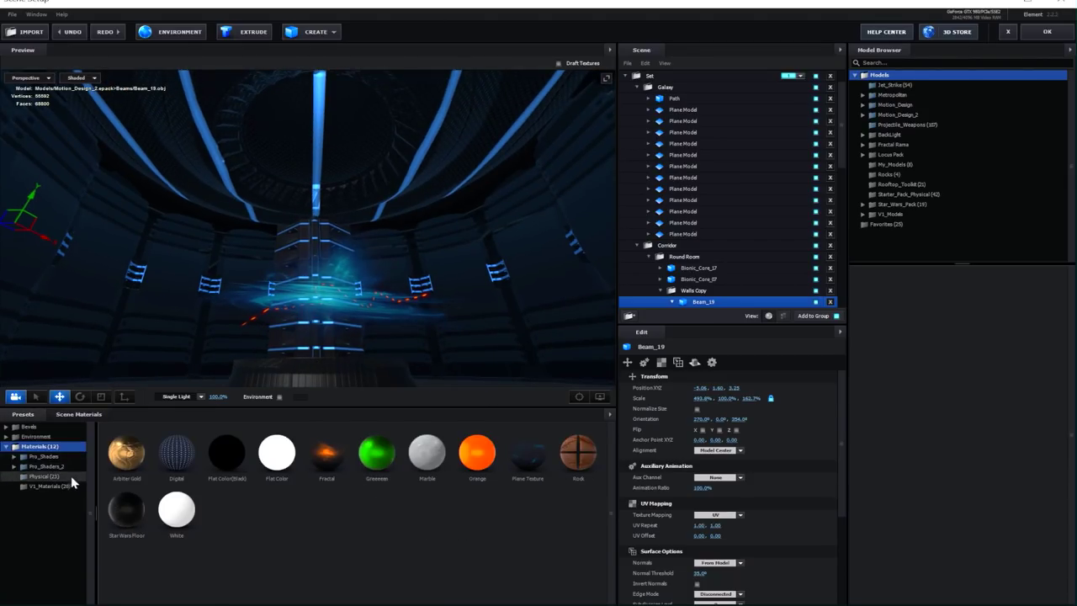
click(88, 414)
drag(378, 320, 452, 299)
Step: Select a Galaxy plane model and orbit down to a top-down view of the floor
click(289, 274)
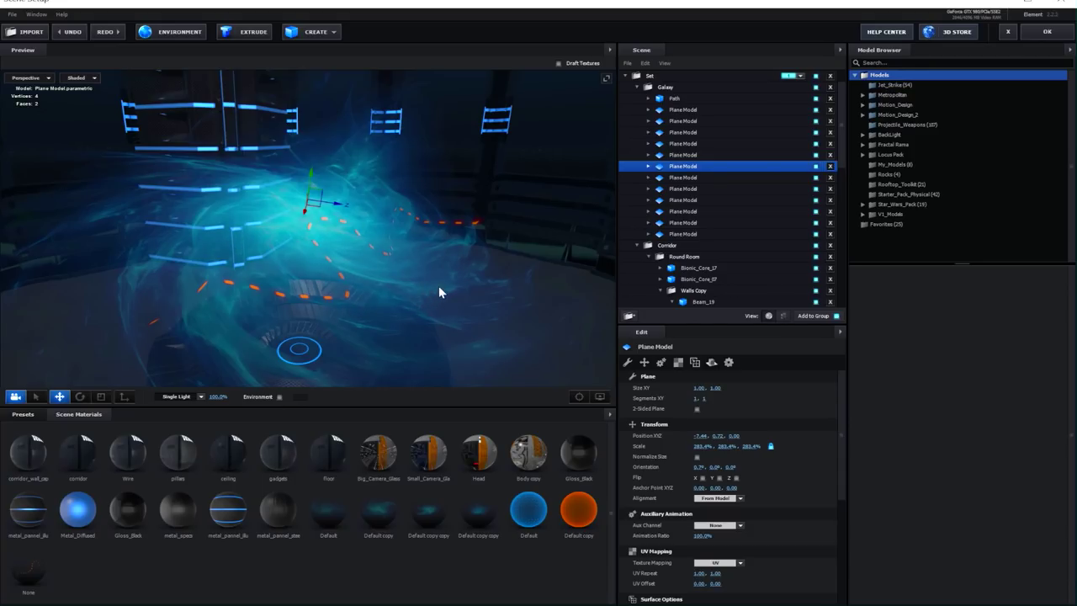
drag(533, 253, 244, 232)
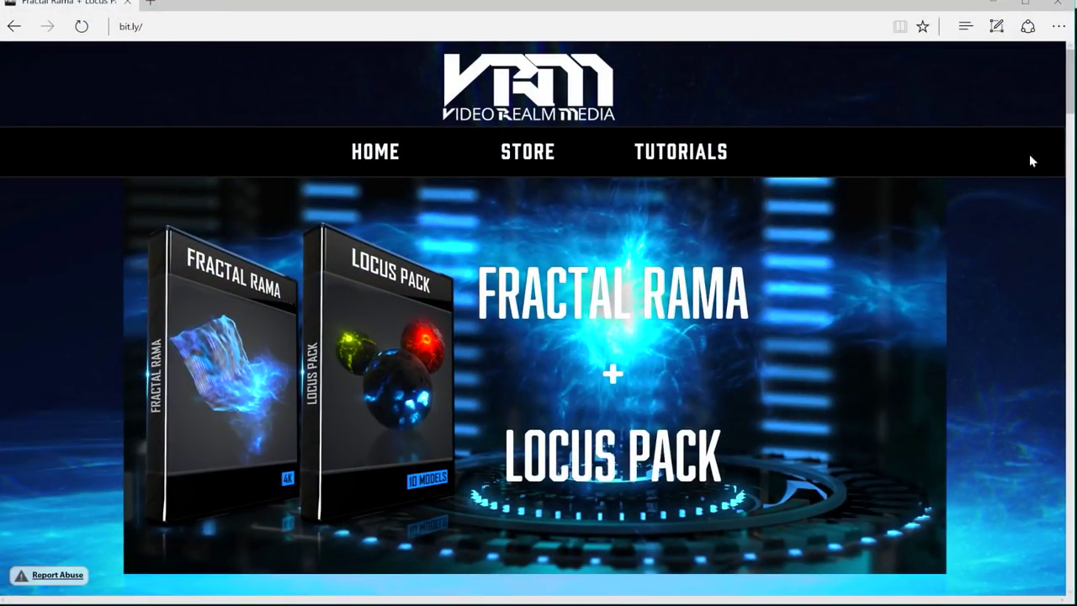
scroll(1029, 153, down, 1)
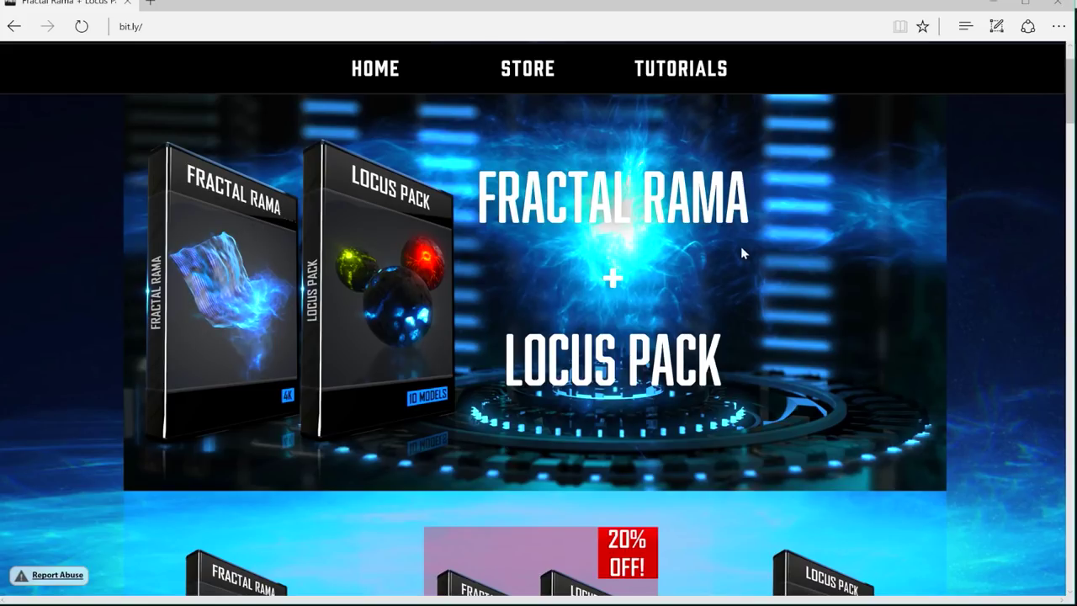
Step: Scroll the Fractal Rama + Locus Pack page past Buy Now and Locus Pack details to the volumetric showcase
scroll(238, 299, down, 1)
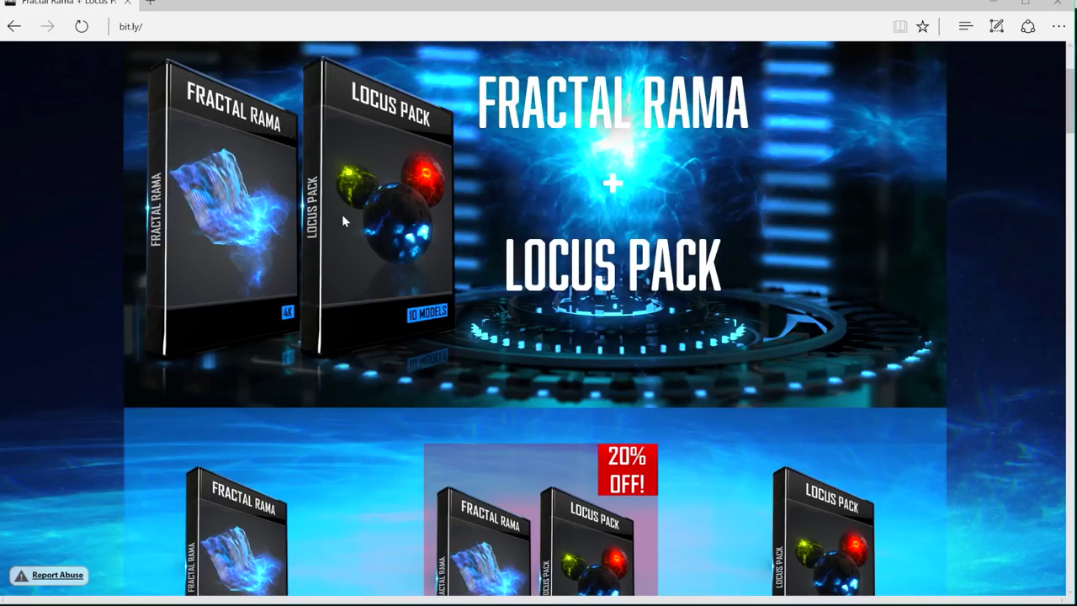
scroll(462, 239, down, 8)
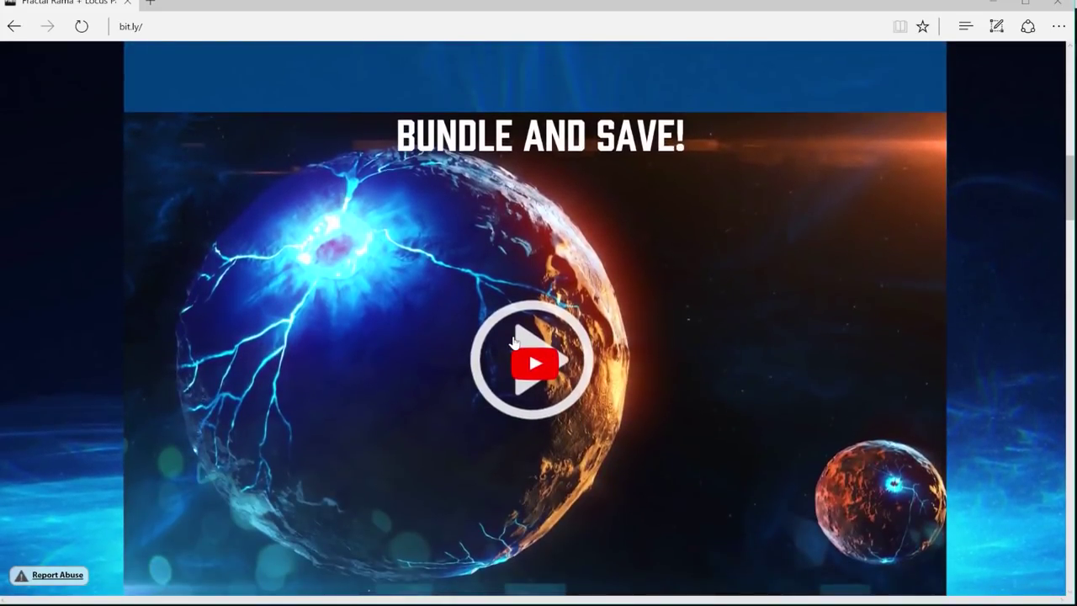
scroll(513, 341, down, 6)
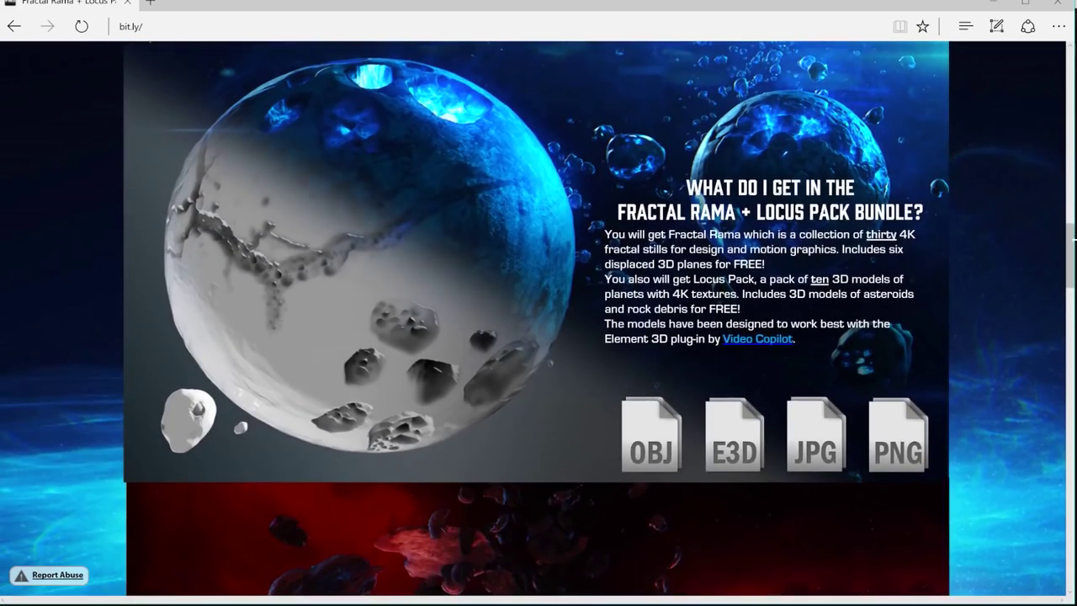
drag(1071, 240, 1065, 415)
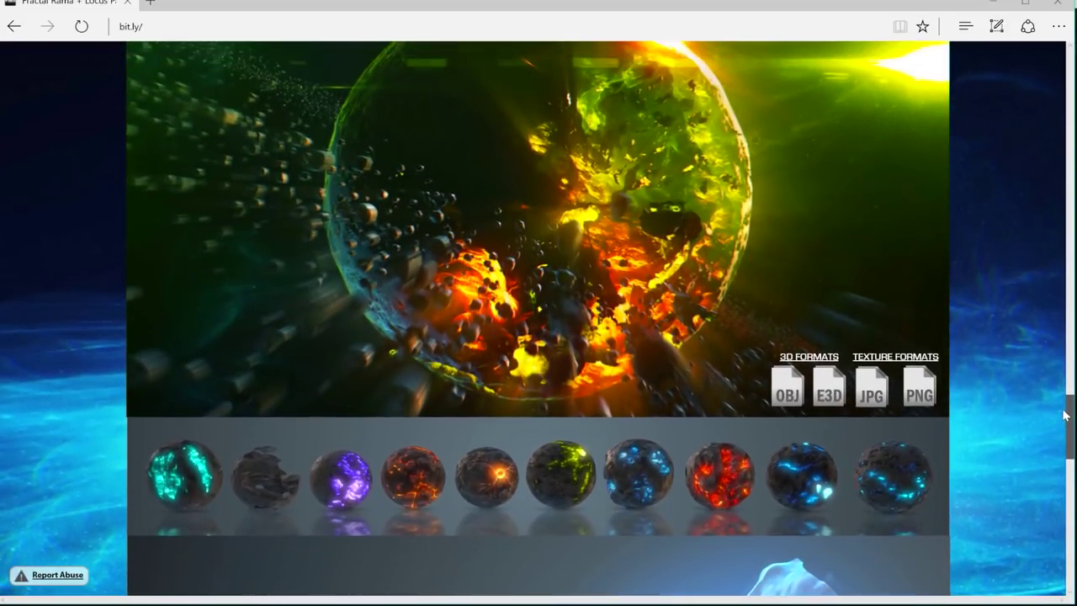
scroll(579, 263, up, 1)
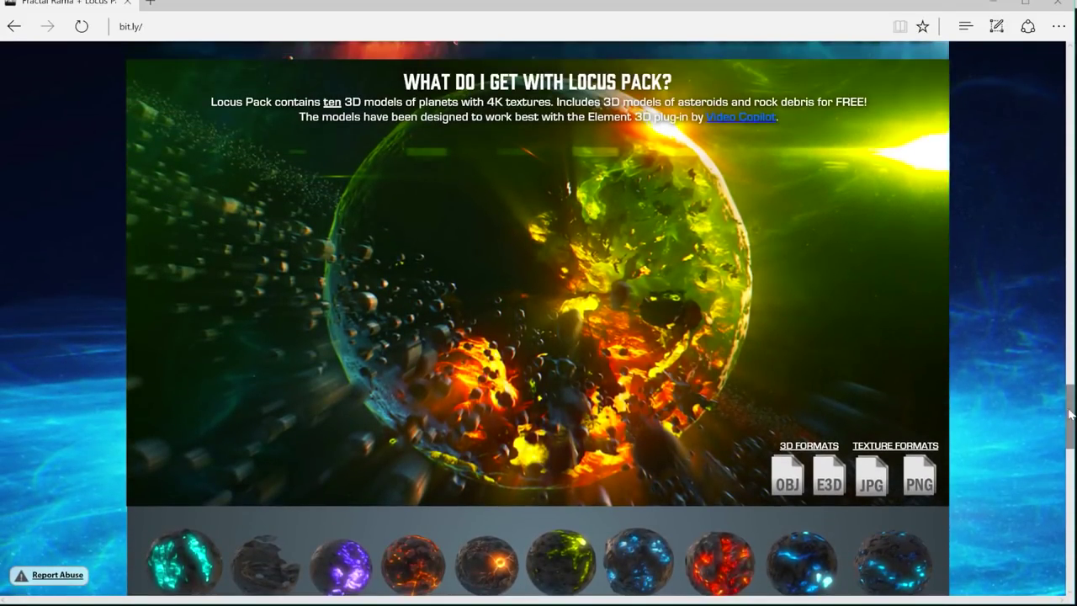
drag(1068, 416, 1069, 497)
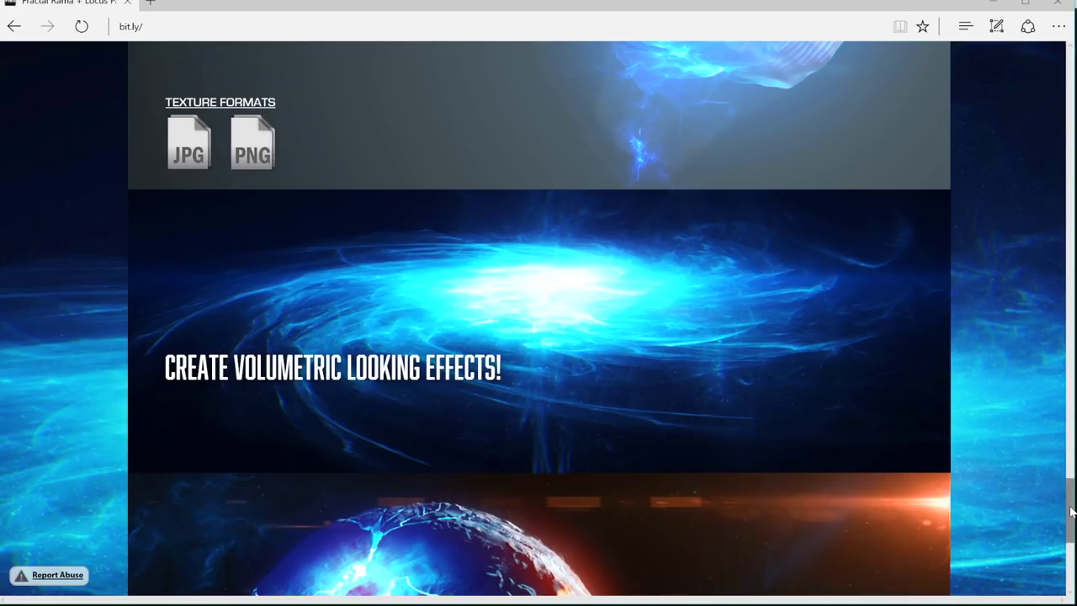
drag(1070, 511, 1069, 530)
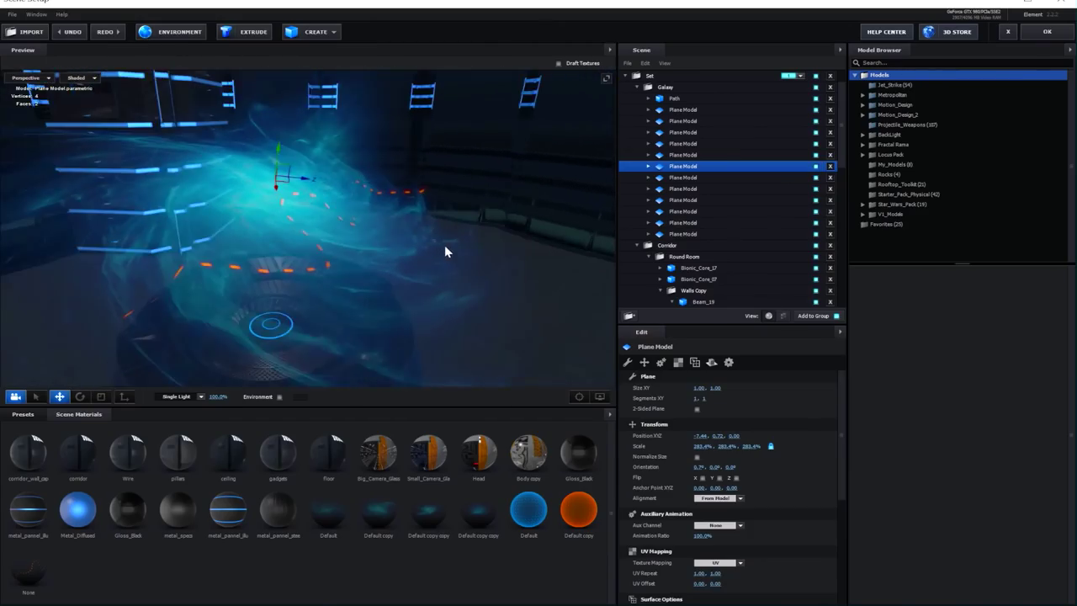
drag(444, 250, 611, 198)
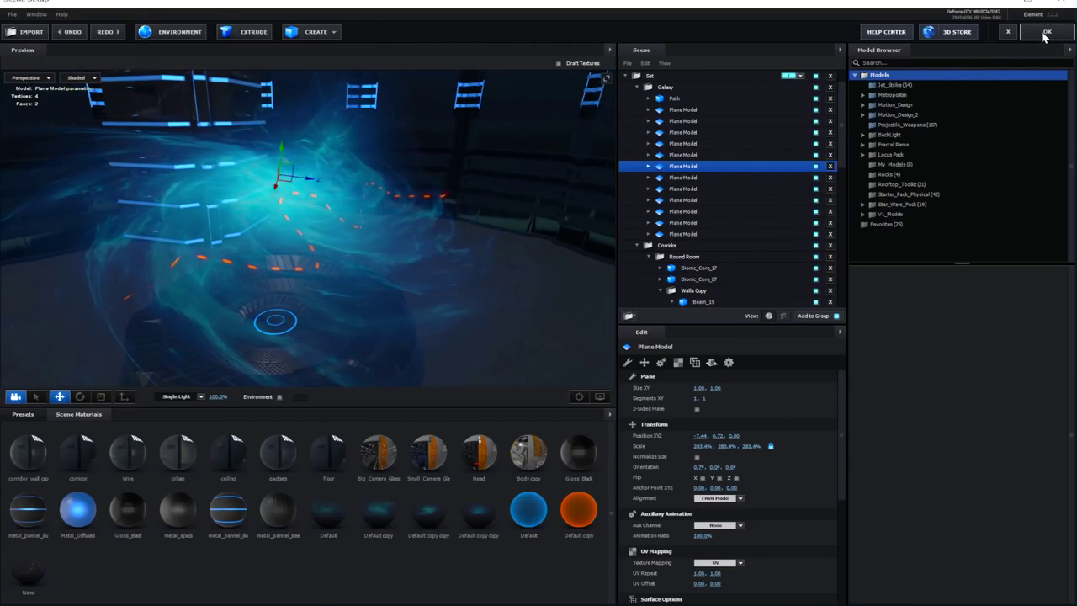
Step: Orbit once more around the galaxy plane, then confirm Scene Setup with OK
drag(439, 243, 282, 214)
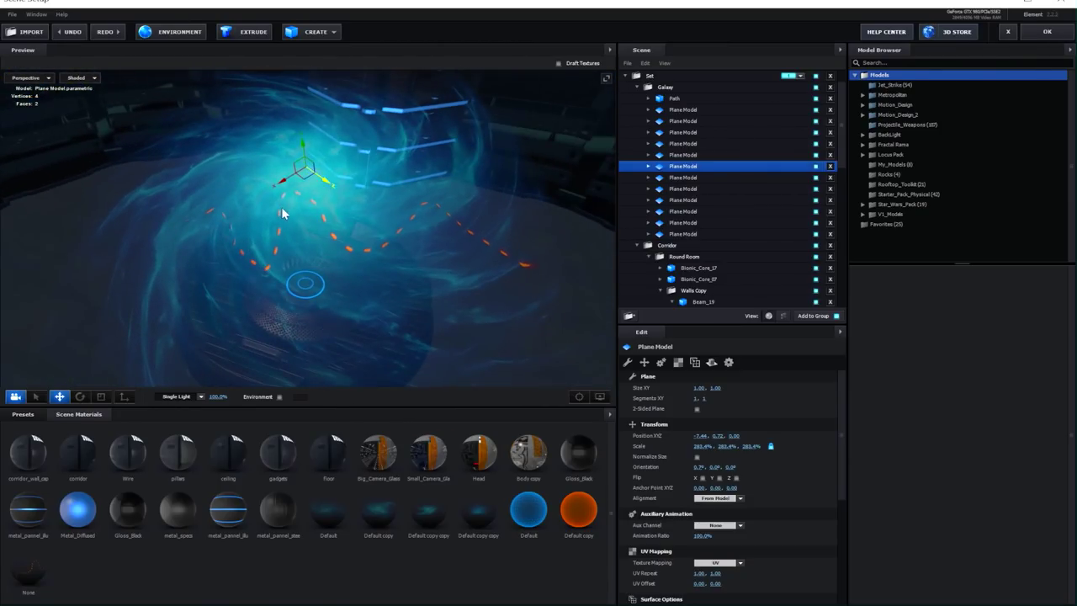
click(1046, 34)
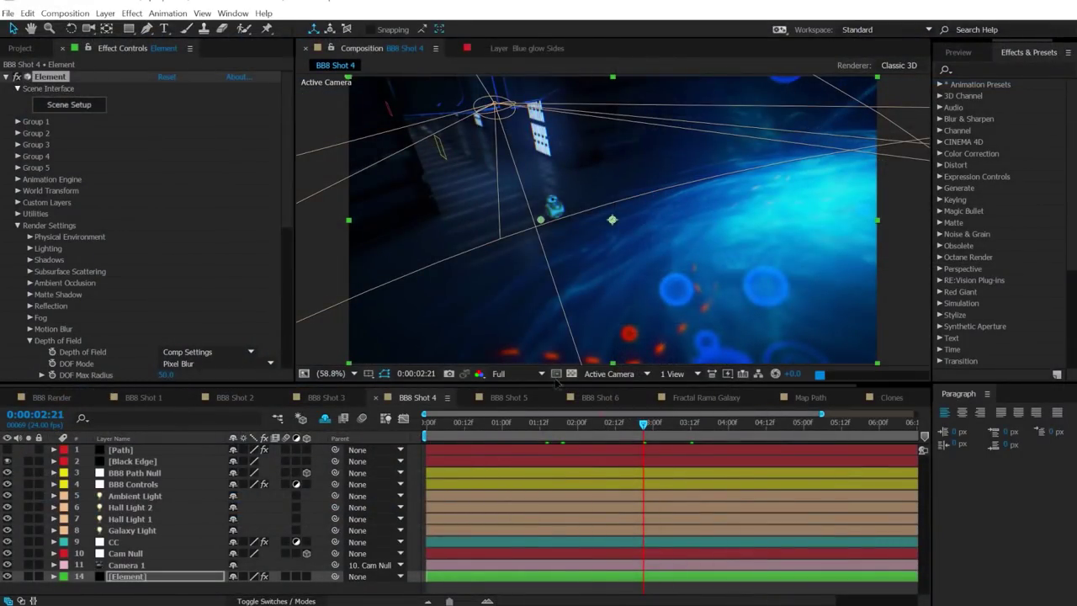
Step: Open the Fractal Rama Galaxy composition and pan the galaxy image in the viewer
click(720, 400)
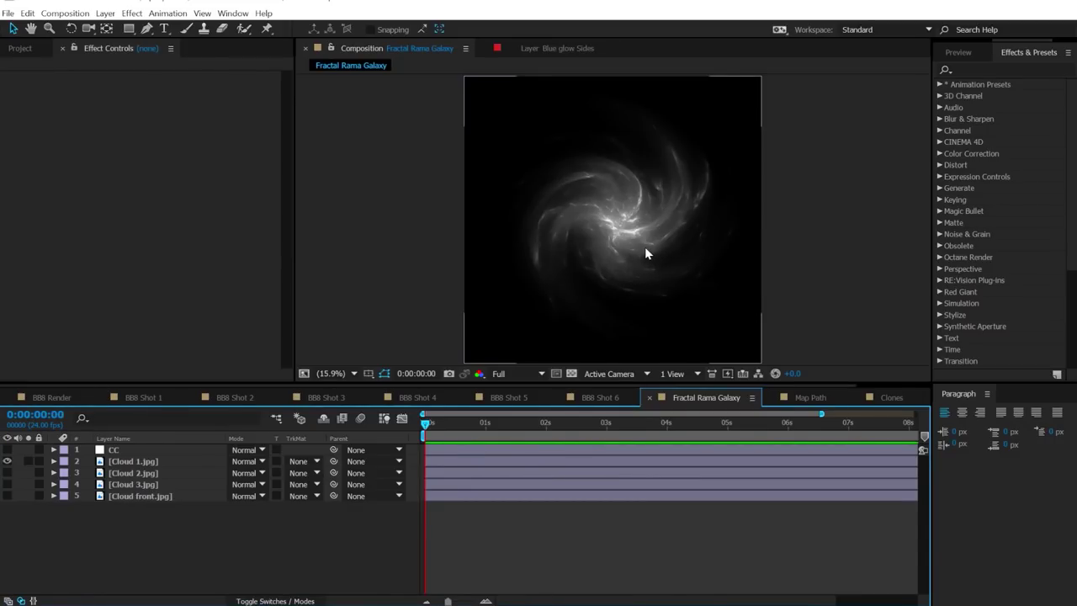
scroll(654, 252, up, 3)
scroll(665, 246, down, 2)
mouse_move(726, 260)
mouse_down()
mouse_move(705, 259)
mouse_move(717, 259)
mouse_up()
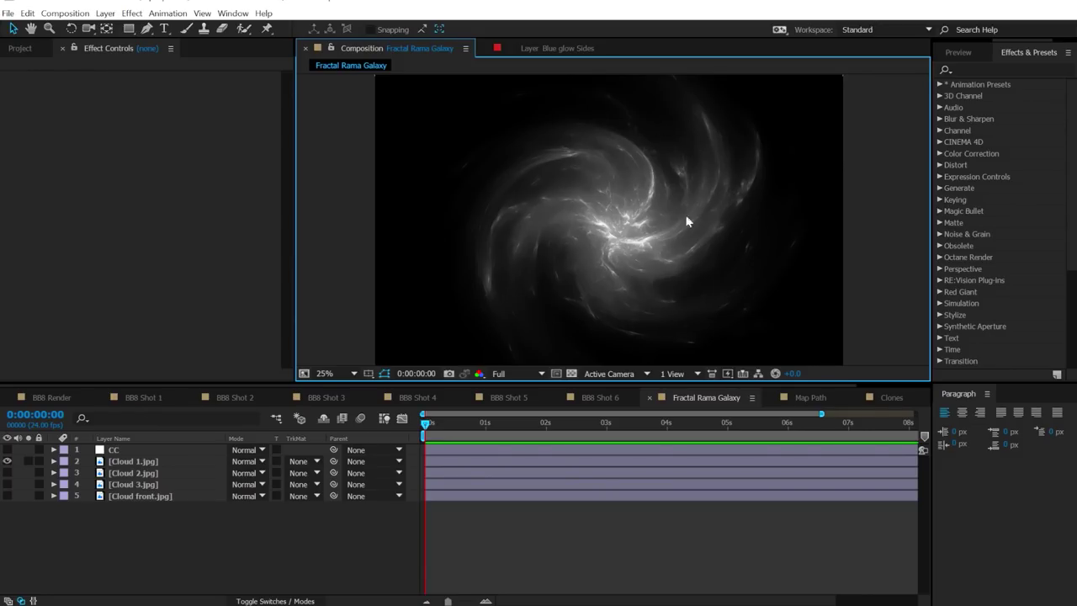
Step: Apply Liquify to Cloud 1.jpg, twirl the galaxy's upper-right arm, then remove the effect
click(967, 70)
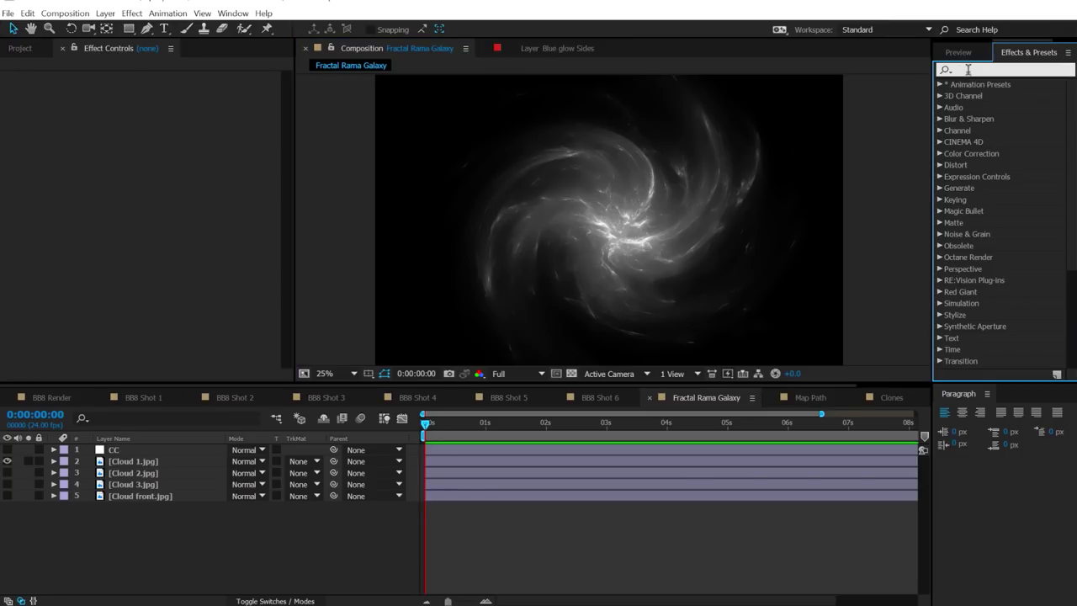
text(t)
key(BackSpace)
text(liq)
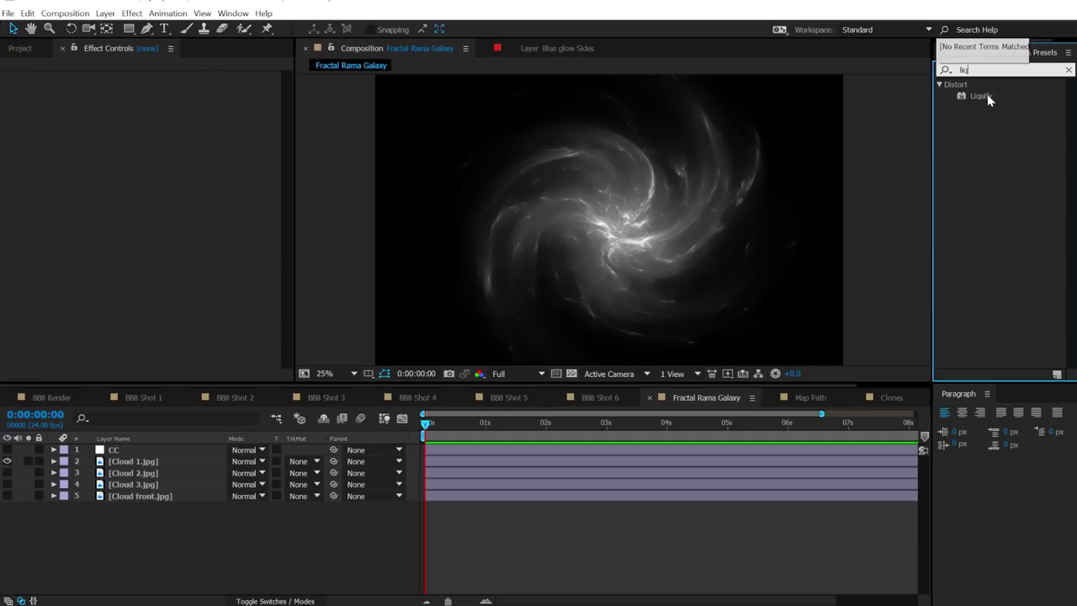
mouse_move(978, 96)
mouse_down()
mouse_move(139, 473)
mouse_move(141, 464)
mouse_up()
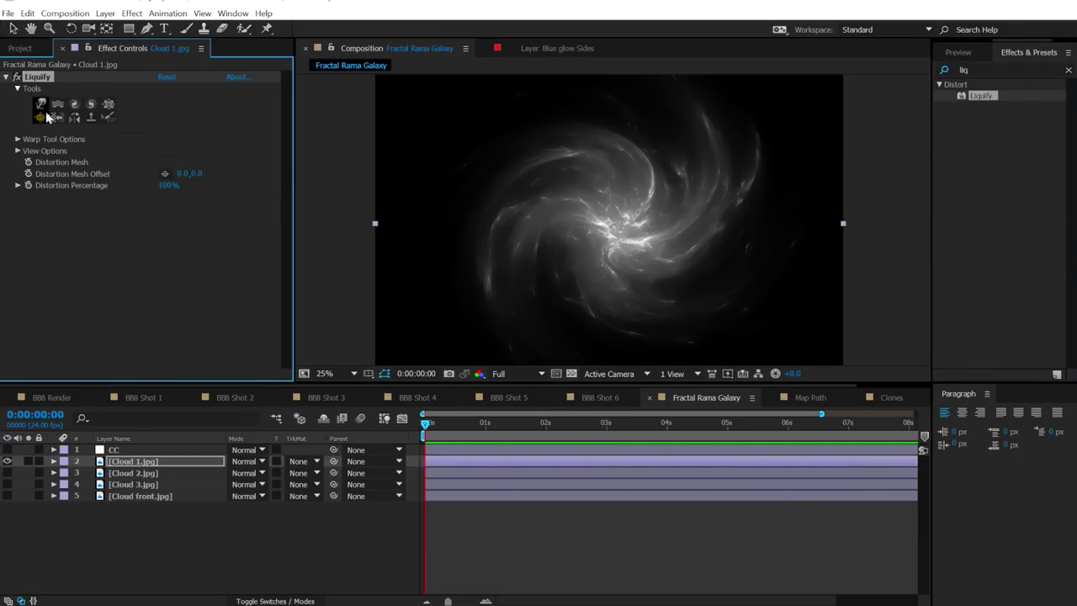
click(74, 105)
click(17, 140)
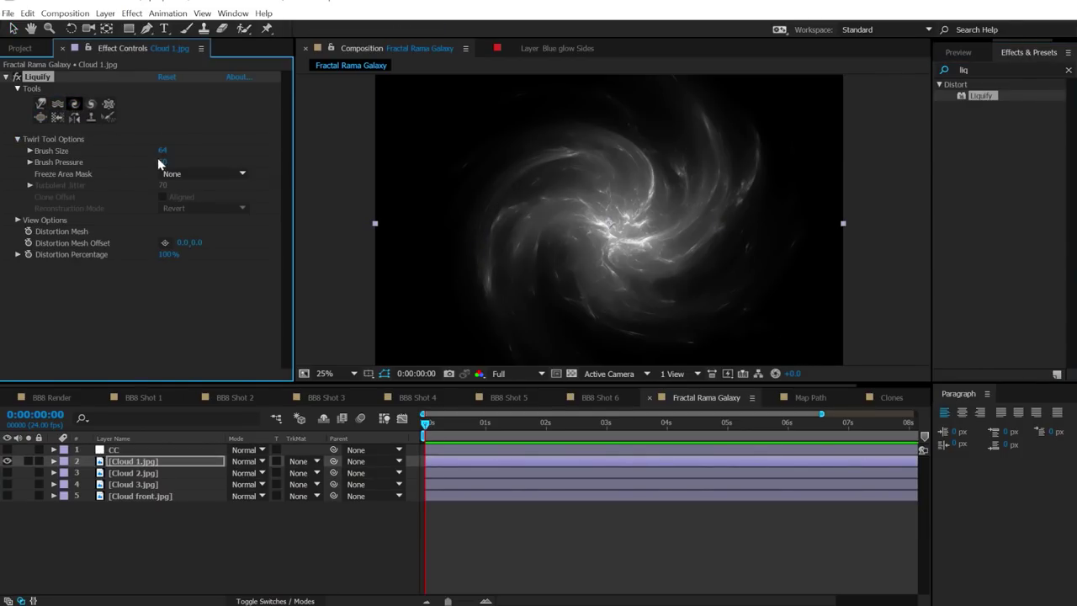
mouse_move(680, 194)
mouse_down()
mouse_move(708, 179)
mouse_move(684, 156)
mouse_move(592, 161)
mouse_move(623, 220)
mouse_up()
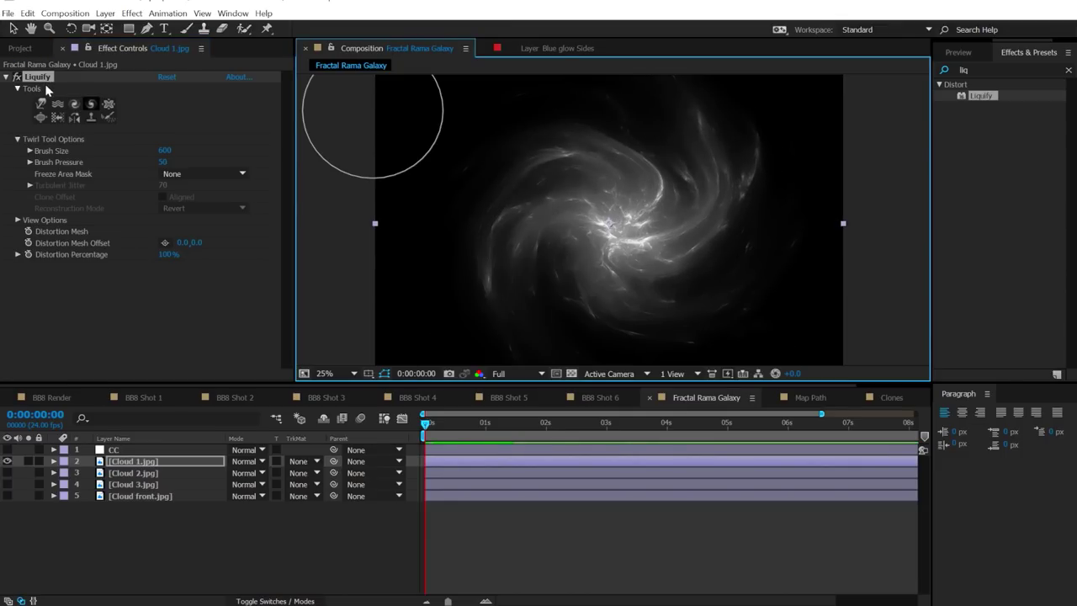
key(Delete)
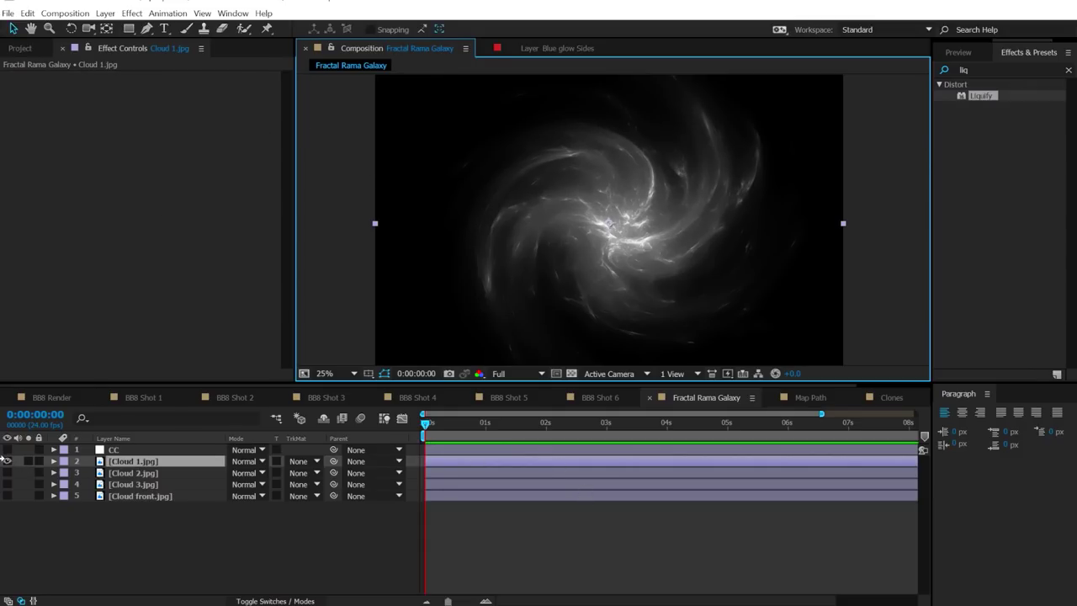
Step: Preview the Cloud 2 and Cloud 3 layers, then restore Cloud 1.jpg and turn on the CC layer
click(7, 461)
click(7, 473)
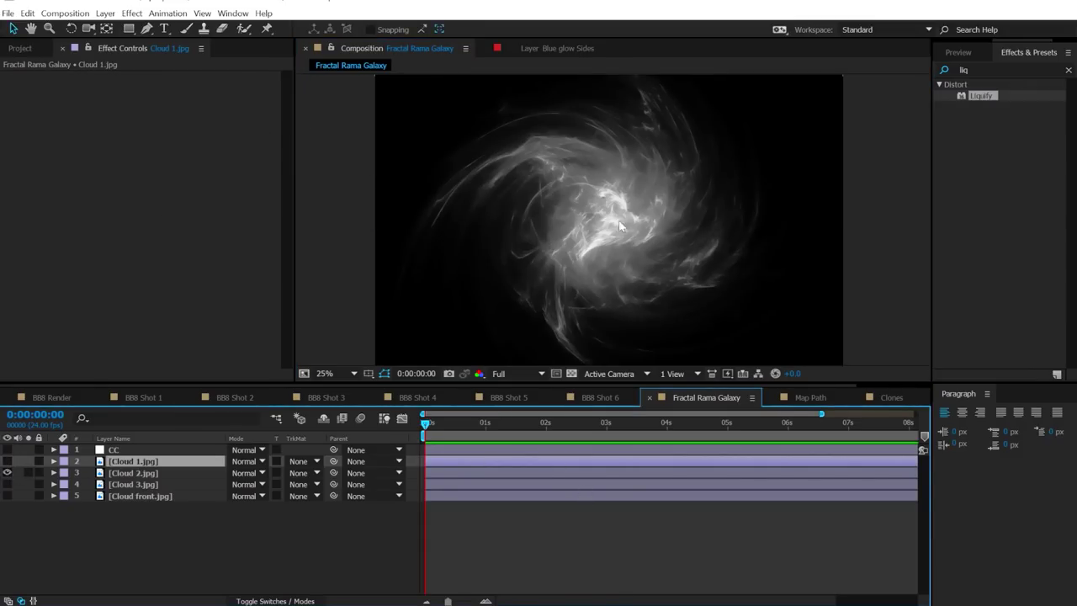
scroll(619, 242, up, 2)
scroll(619, 242, up, 4)
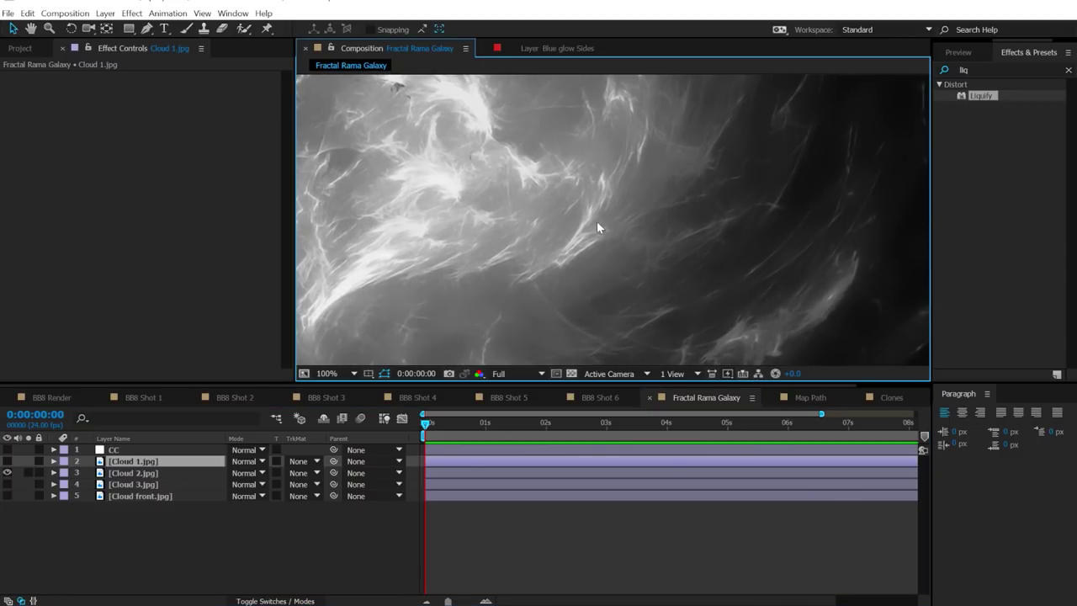
scroll(584, 208, down, 4)
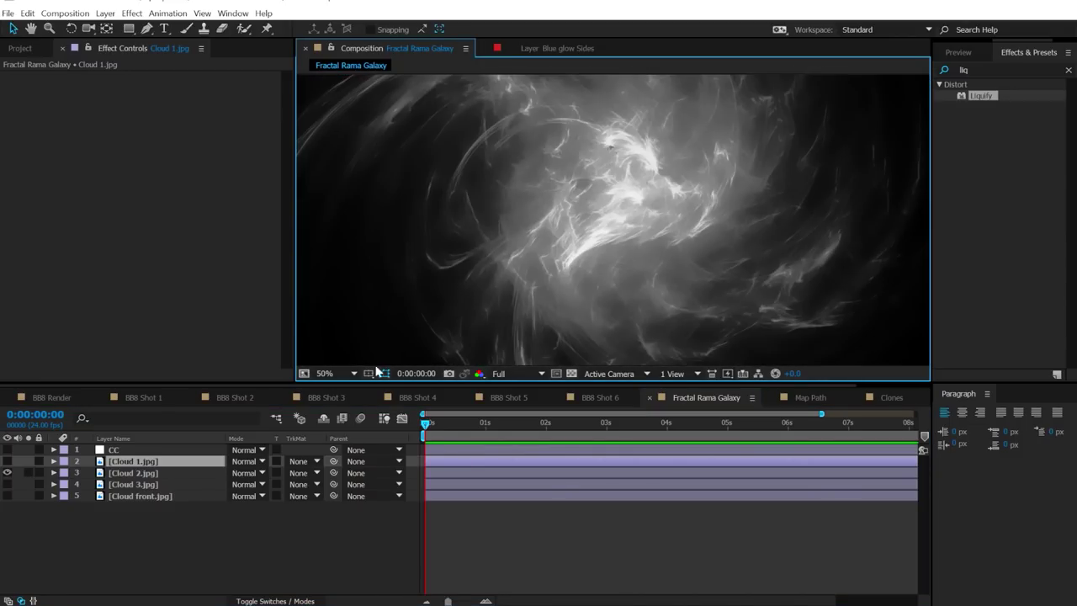
click(7, 473)
click(6, 484)
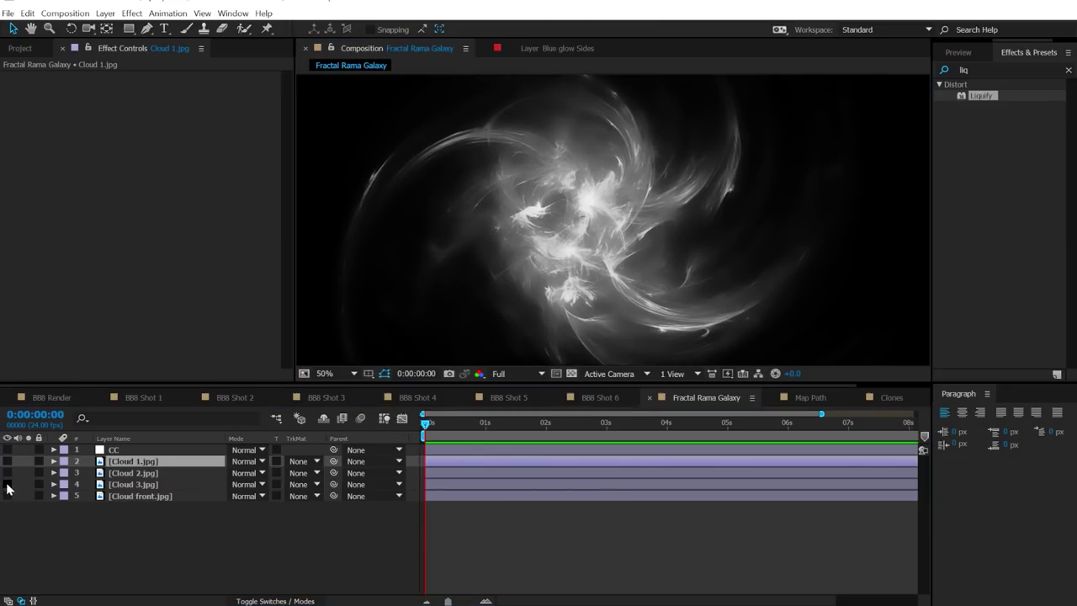
click(7, 484)
click(6, 461)
click(6, 449)
scroll(647, 221, down, 2)
scroll(648, 221, up, 2)
scroll(649, 225, down, 2)
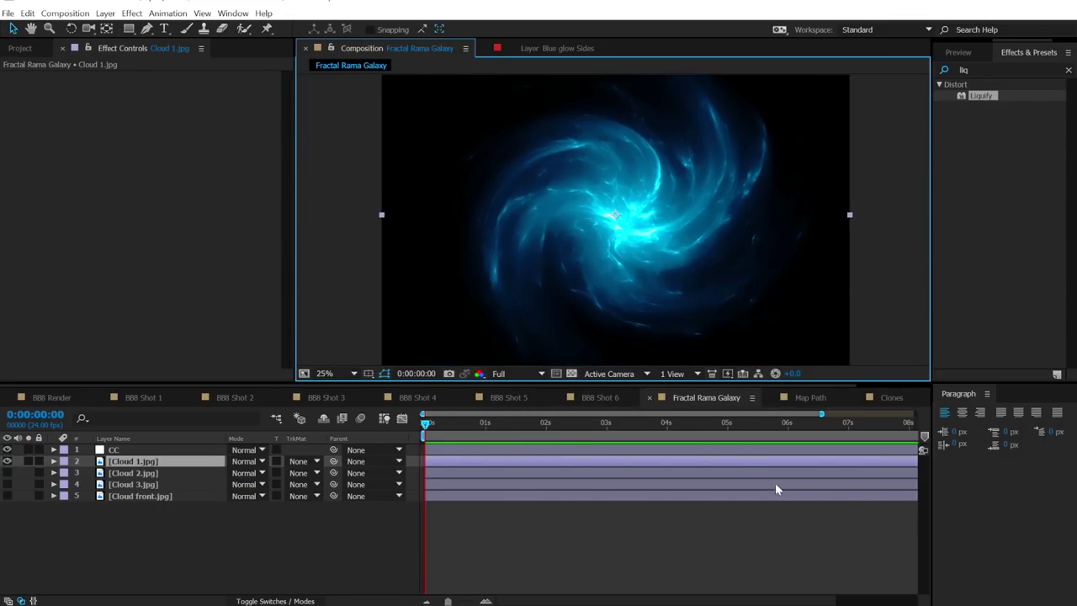
Step: Return to BB8 Shot 4 and hide all nine galaxy fog planes in the Scene panel
click(418, 397)
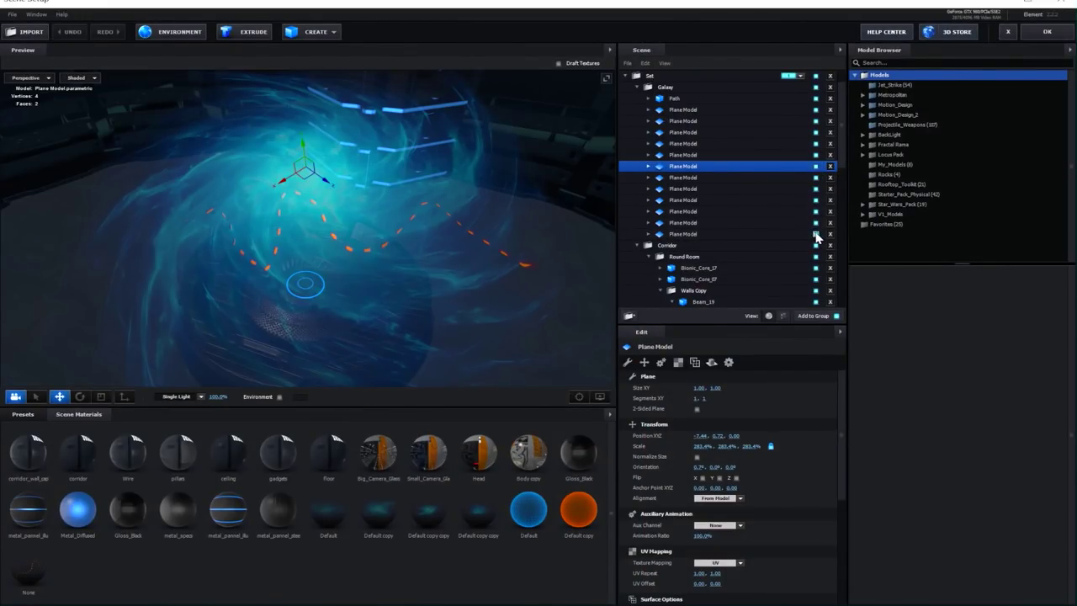
click(815, 234)
click(815, 222)
click(815, 211)
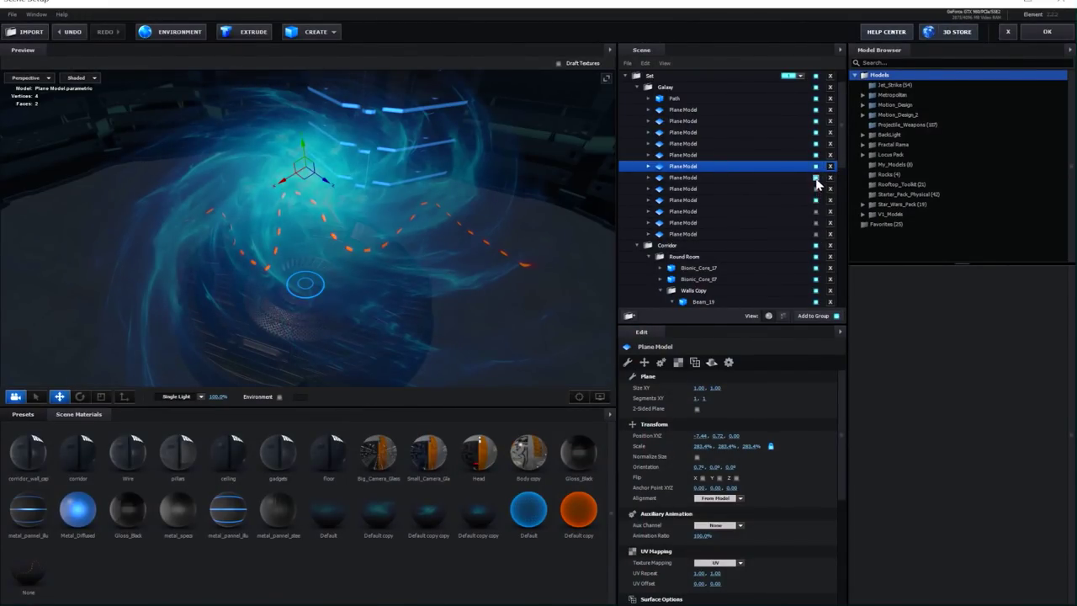
click(815, 178)
click(815, 188)
click(815, 200)
click(815, 166)
click(815, 155)
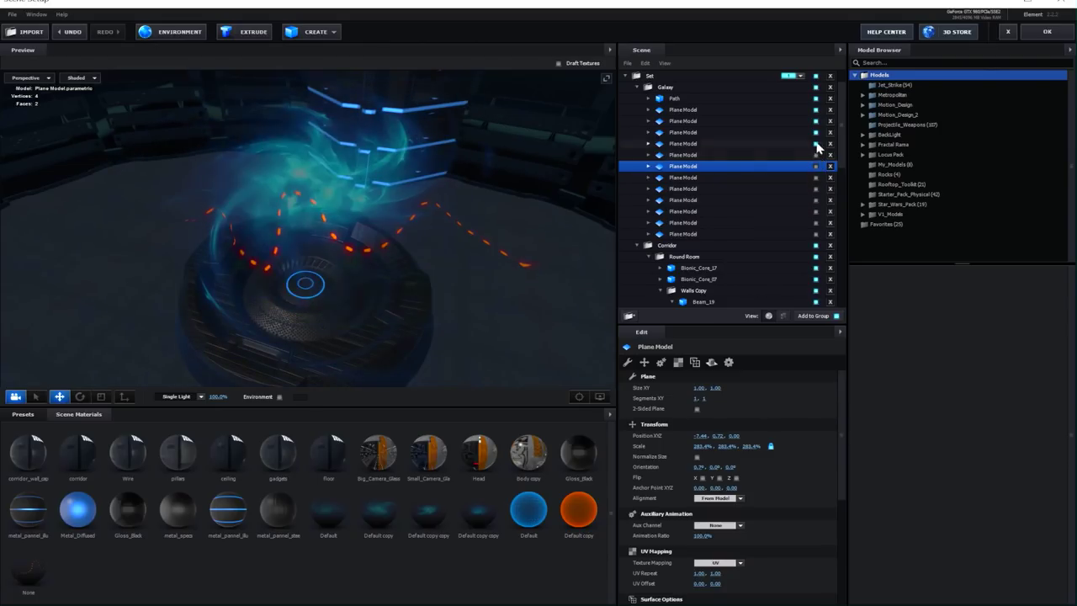
click(815, 143)
drag(445, 216, 312, 323)
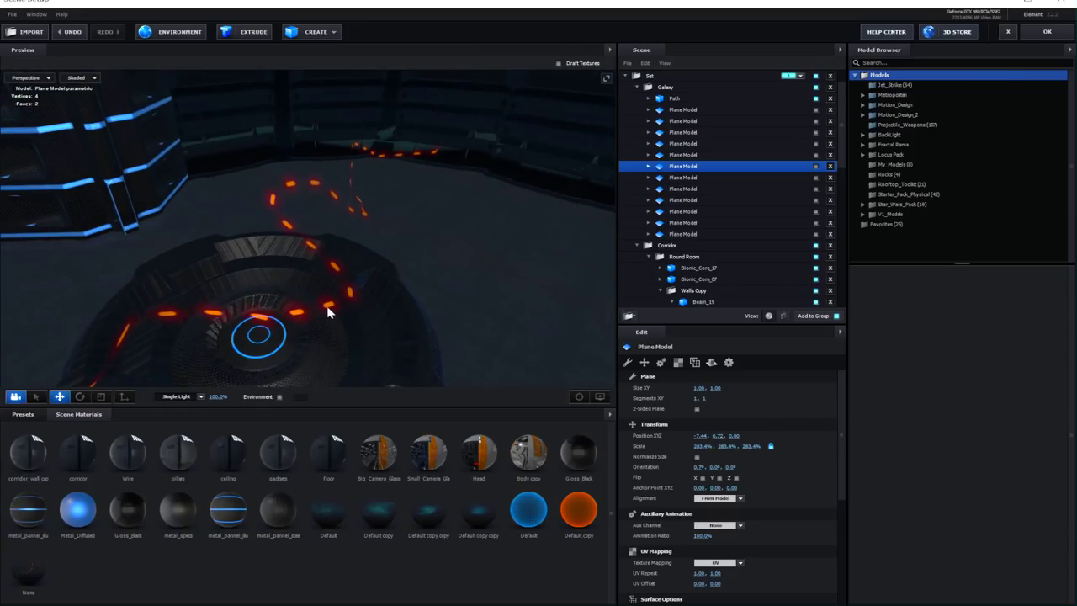
Step: Try a change to the Path's material, then undo it
click(328, 312)
right_click(707, 110)
click(435, 253)
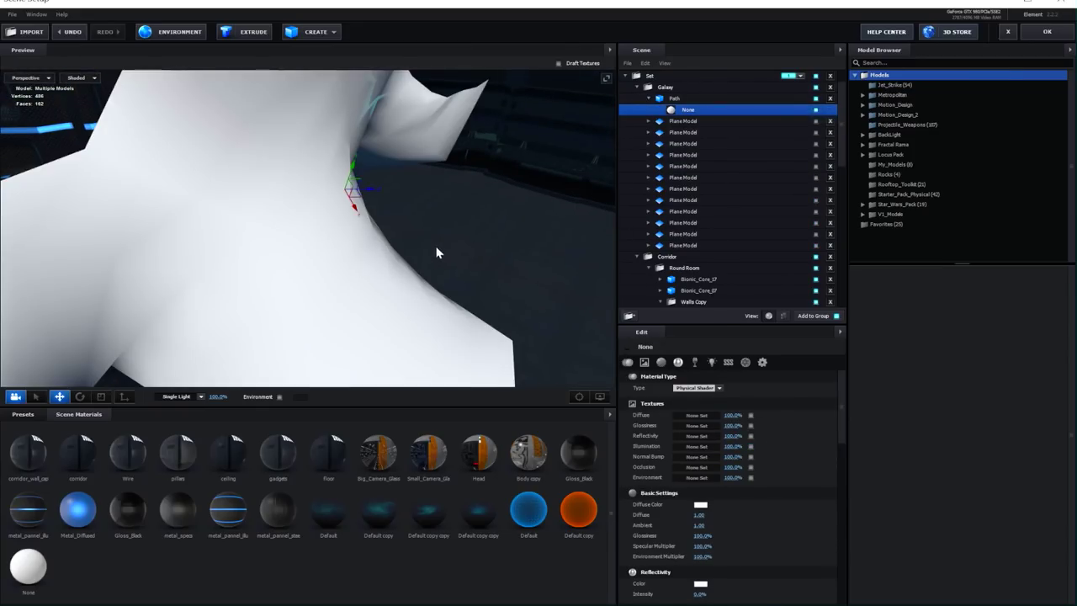
drag(434, 247, 387, 234)
click(68, 36)
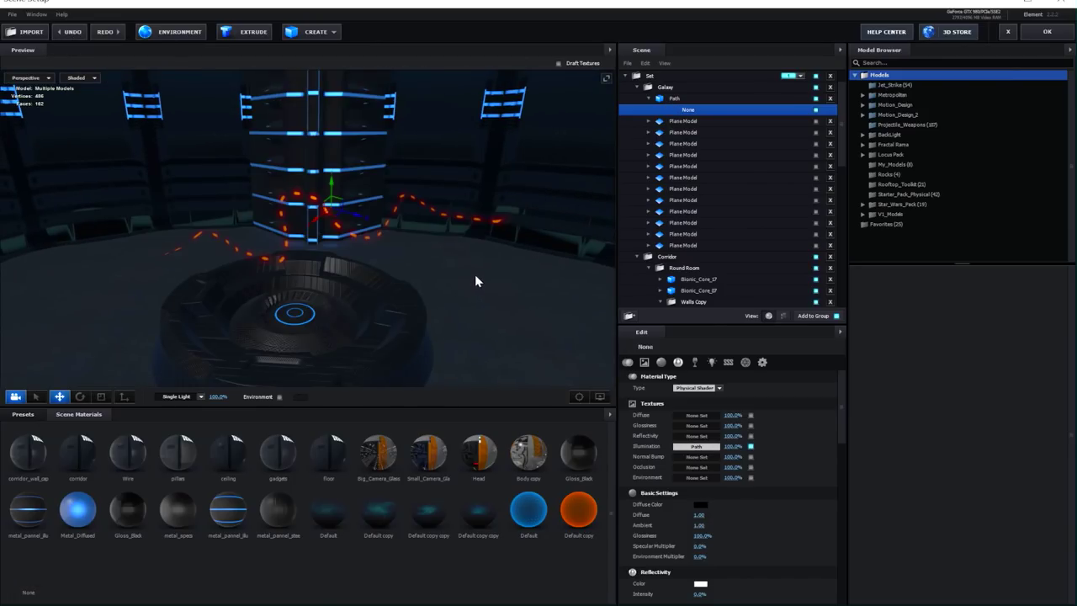
drag(475, 274, 524, 238)
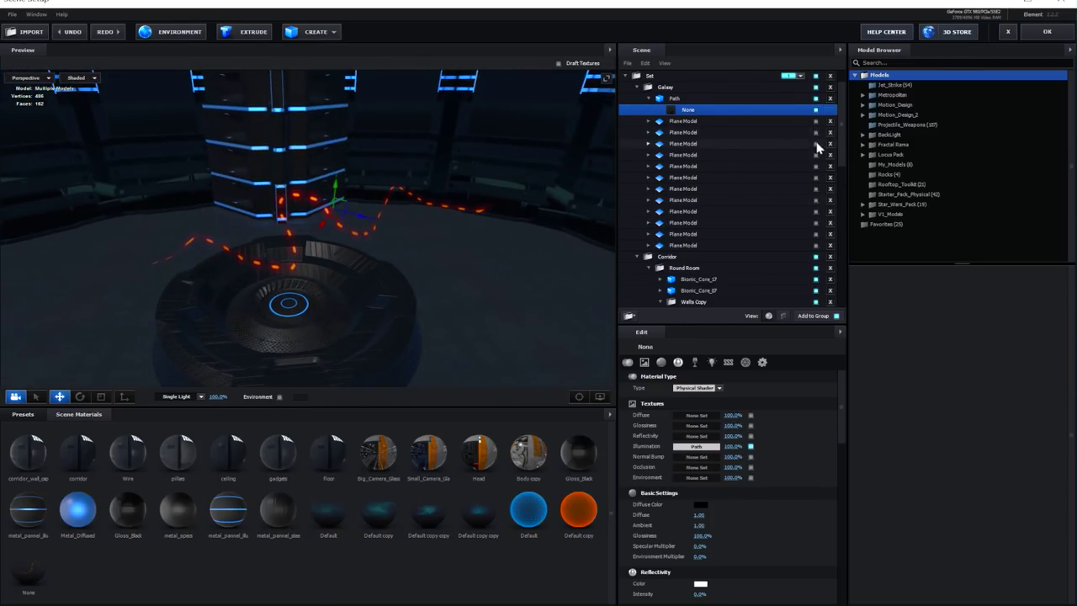
Step: Turn four galaxy fog planes back on and orbit to view the swirling galaxy
click(815, 122)
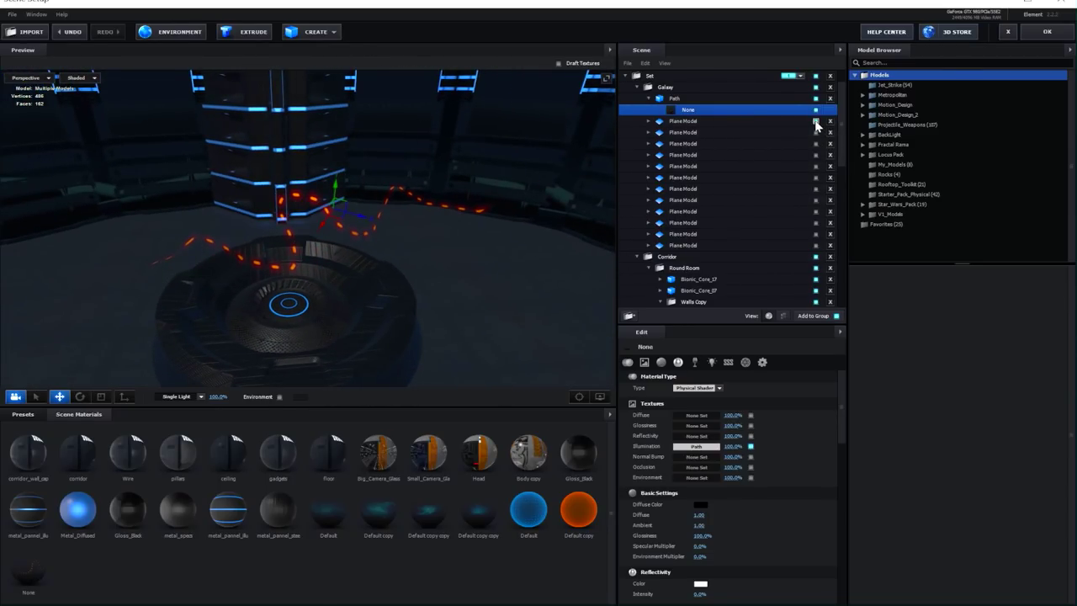
click(815, 133)
click(815, 144)
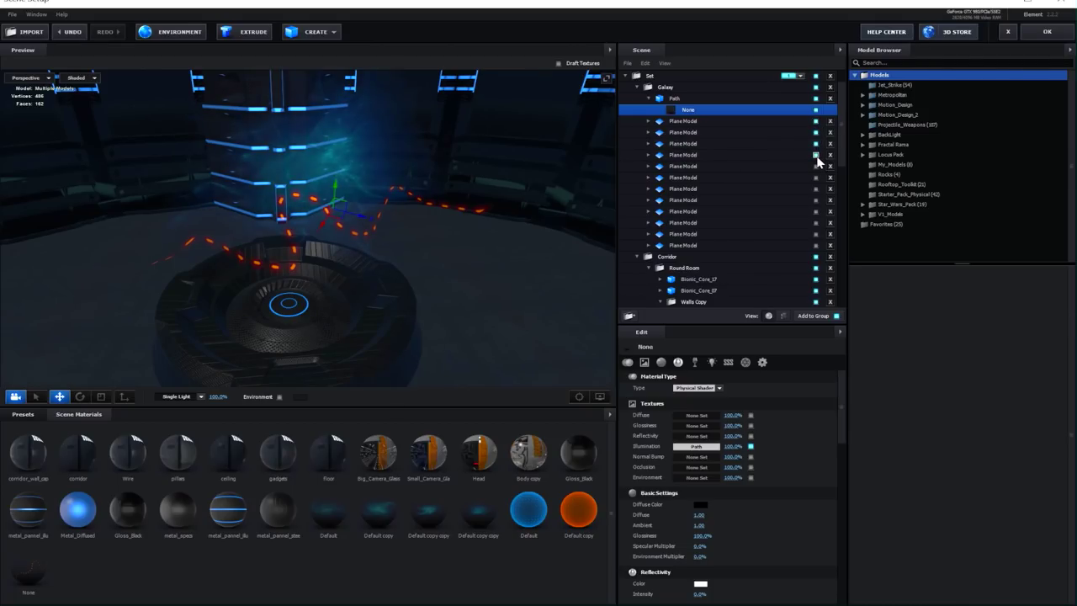
click(815, 156)
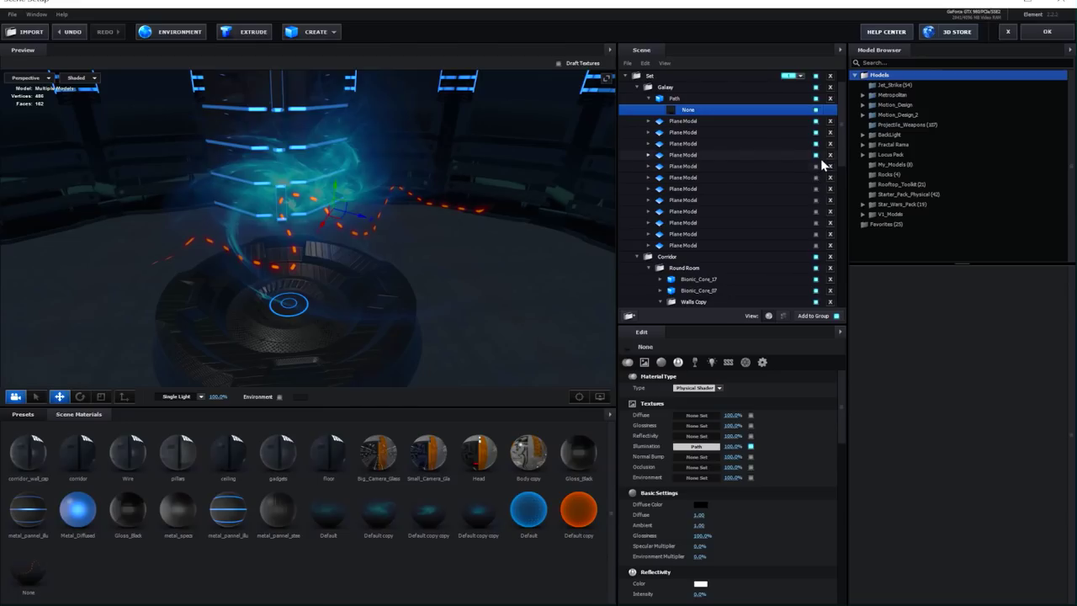
drag(445, 210, 538, 217)
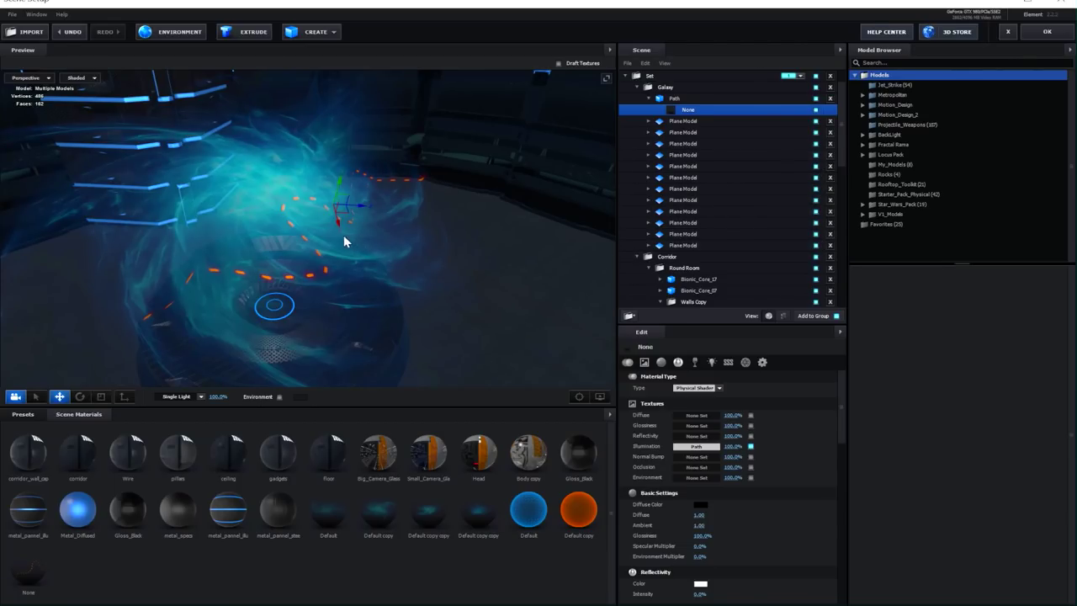
drag(413, 269, 455, 189)
scroll(704, 145, up, 1)
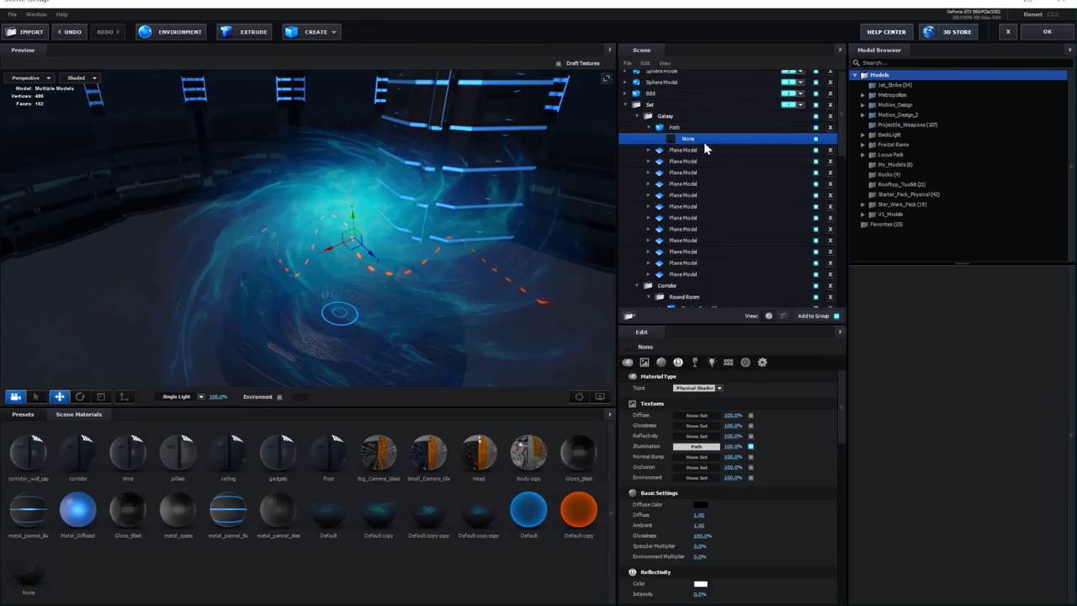
Step: Frame the top Sphere Model and toggle its Default copy wireframe off and back on
click(682, 75)
click(606, 77)
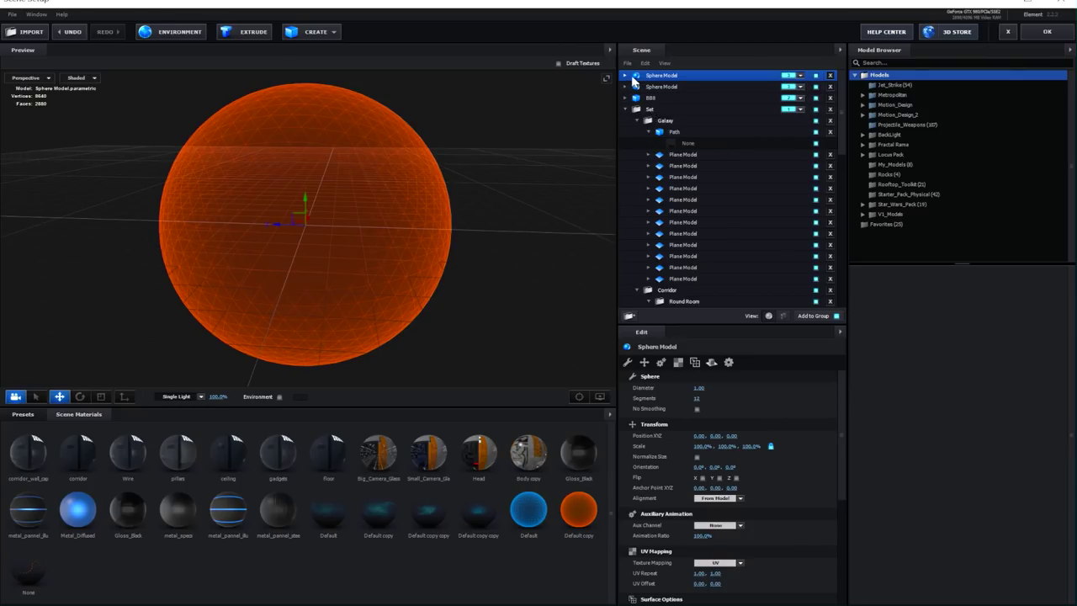
click(625, 75)
click(688, 88)
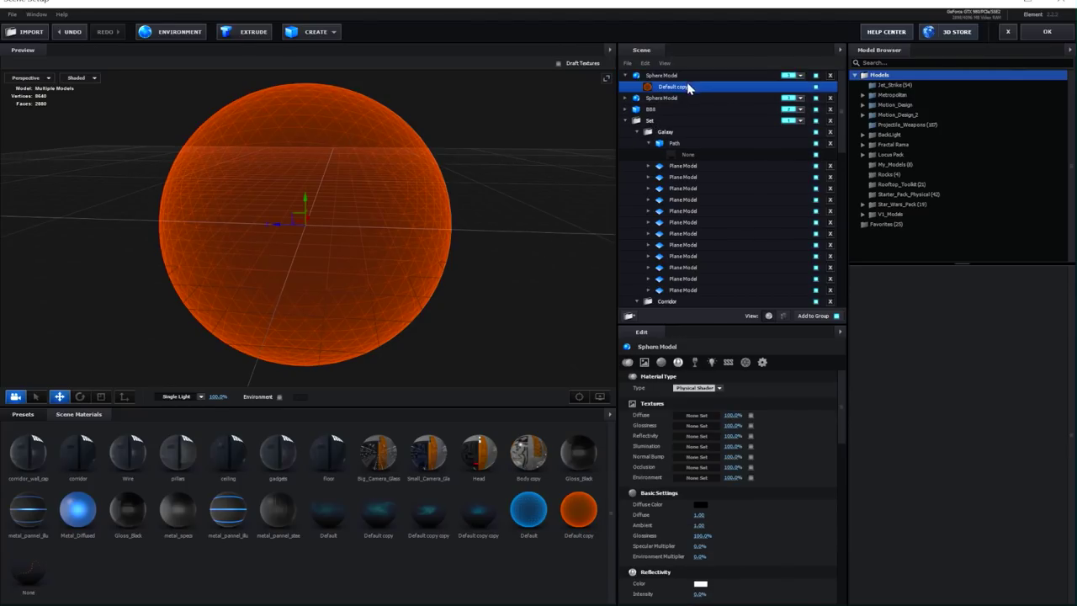
scroll(756, 461, down, 5)
scroll(756, 461, down, 5)
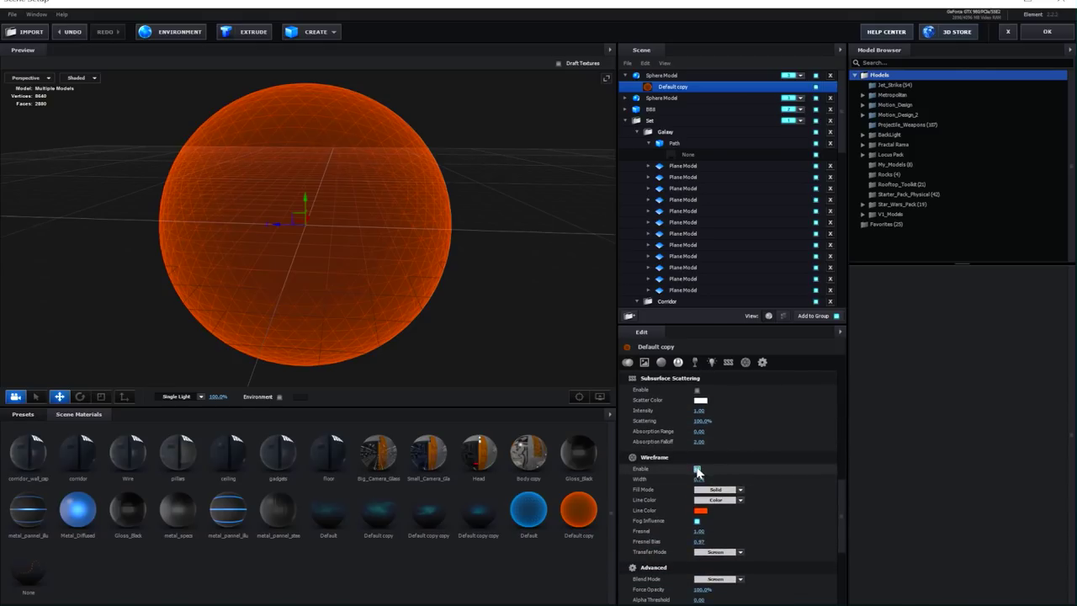
click(696, 468)
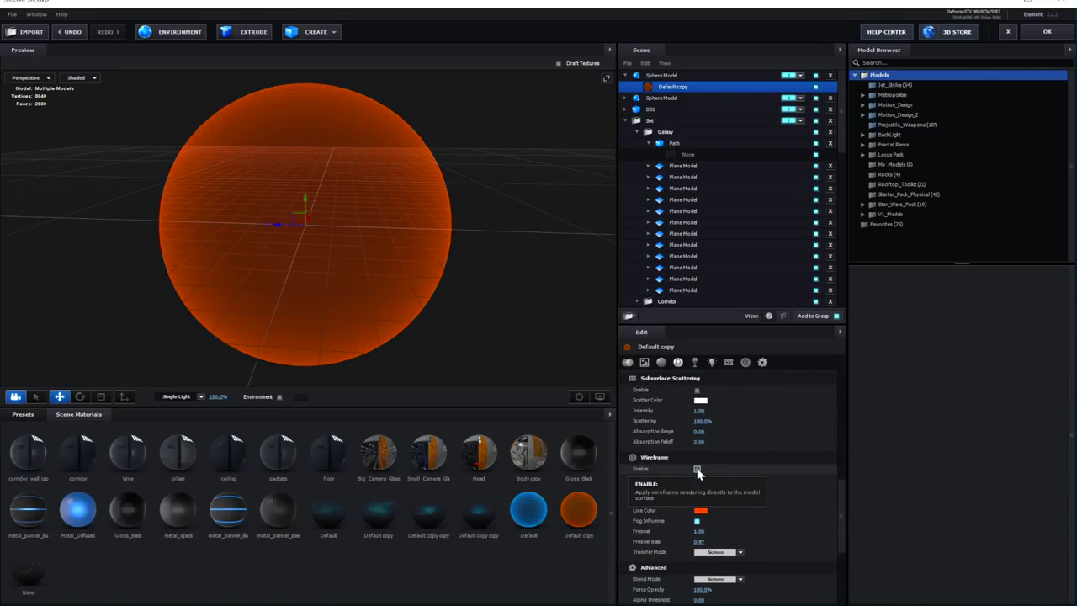
click(696, 468)
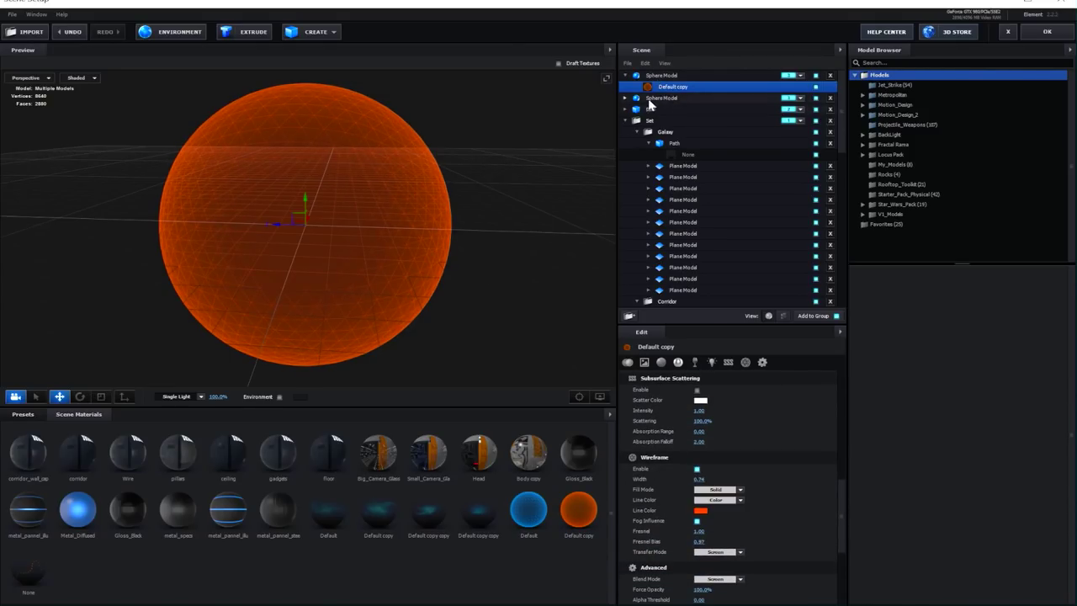
Step: Compare with the blue second sphere, then reselect the orange sphere
click(654, 98)
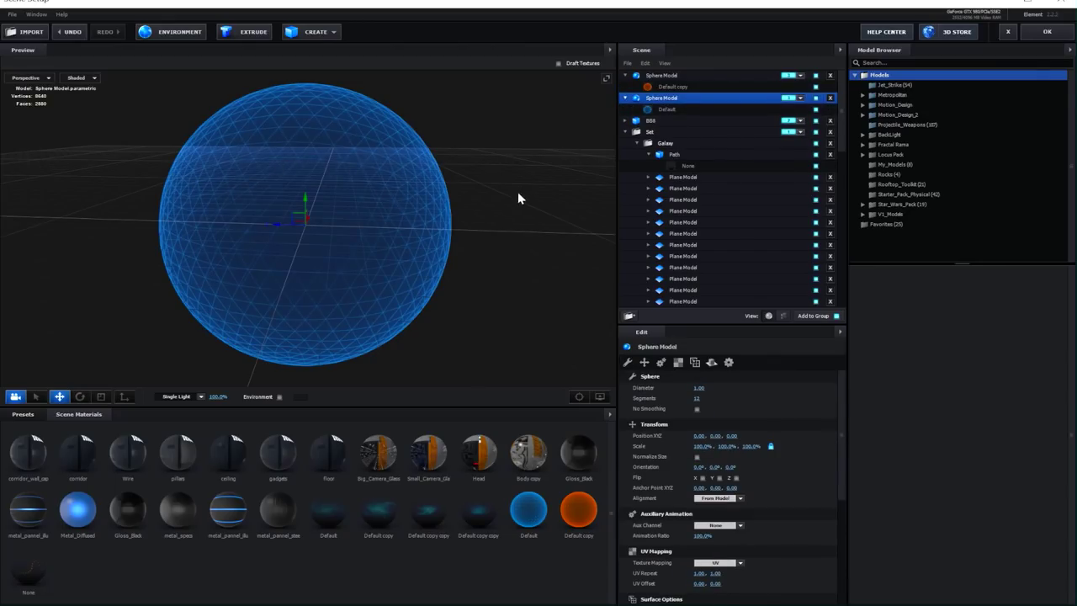
drag(517, 197, 409, 193)
click(686, 87)
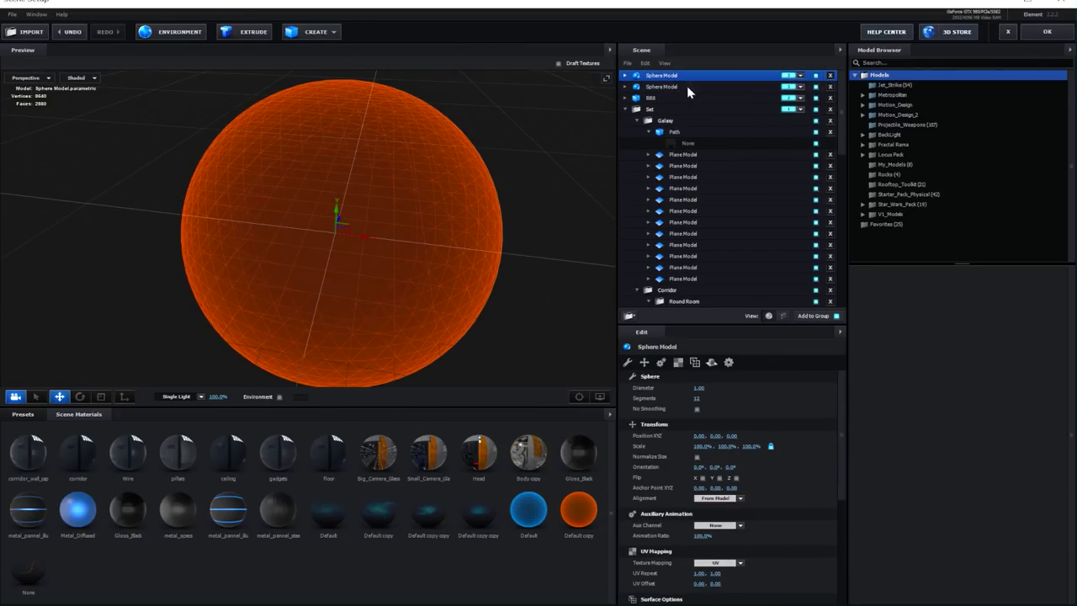
click(697, 76)
Step: Close Scene Setup, scrub the BB8 Render between about 16 and 20 seconds, and return to BB8 Shot 4
click(1048, 32)
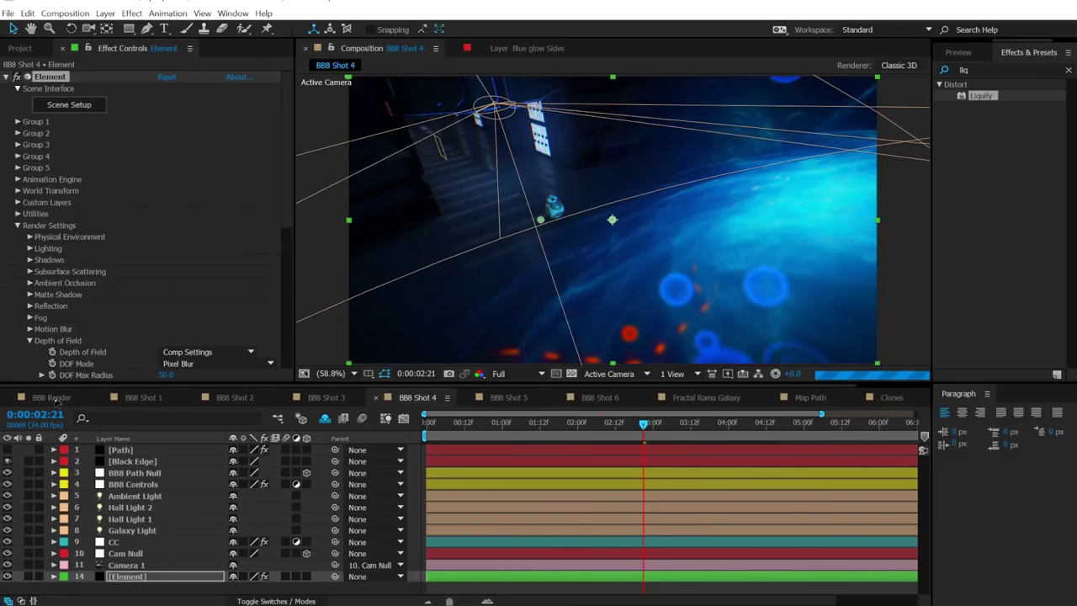
click(52, 397)
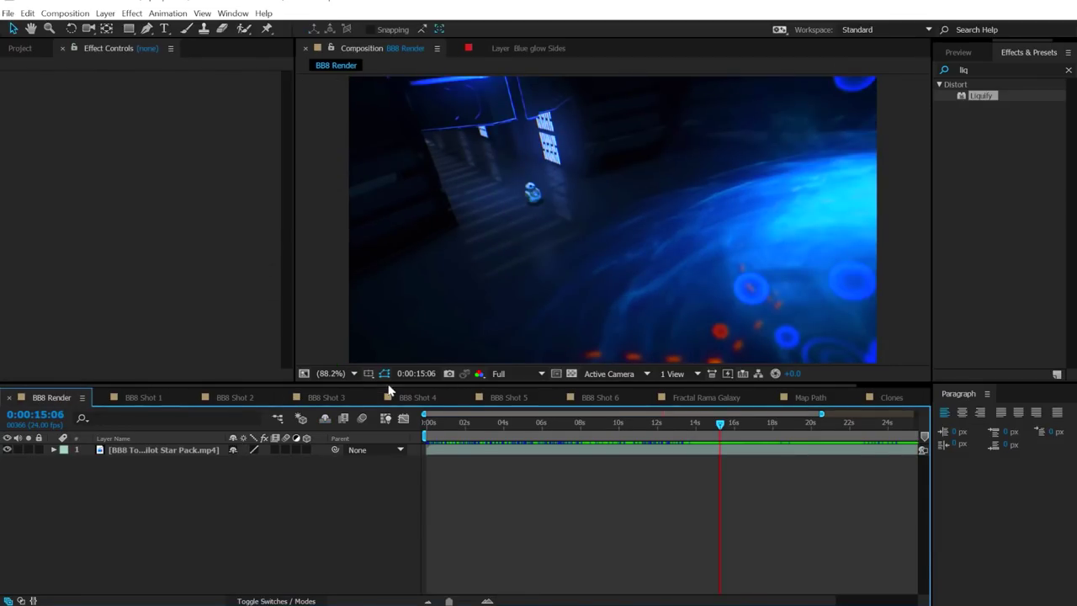
drag(720, 424, 849, 420)
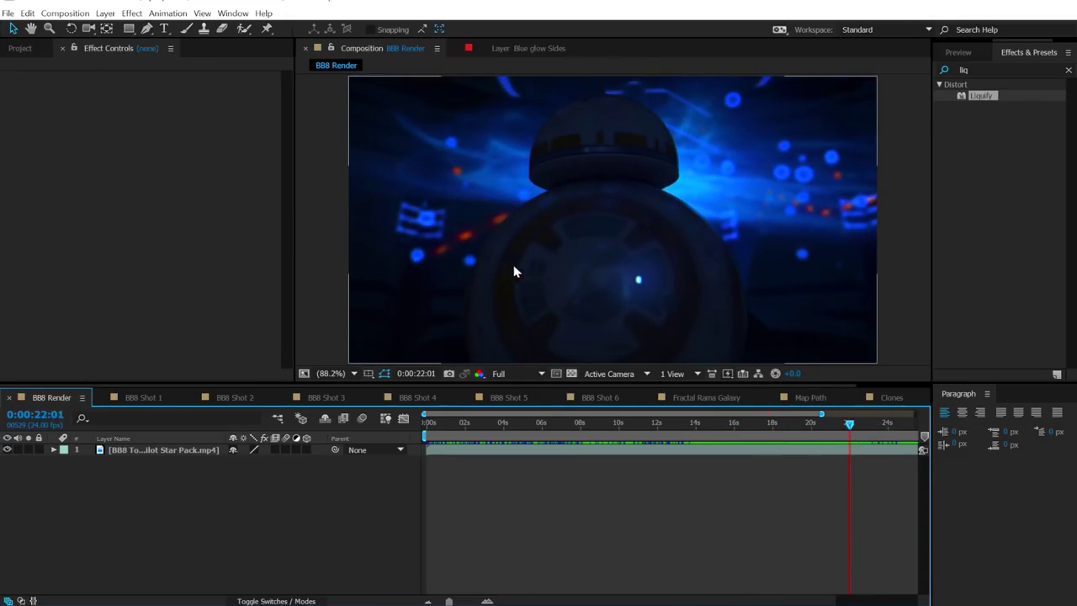
drag(849, 423, 748, 385)
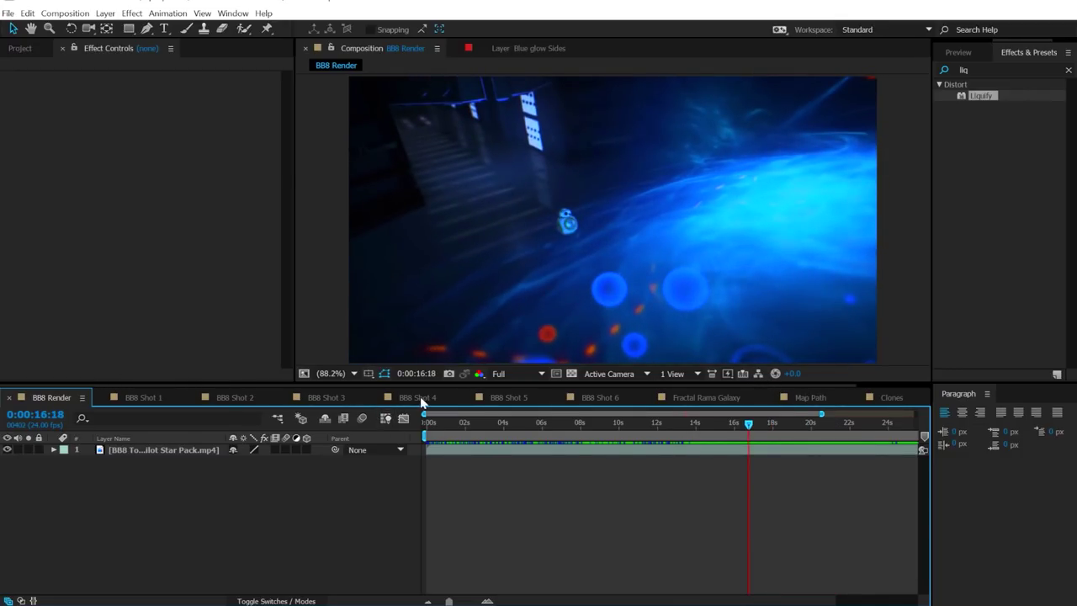
click(423, 398)
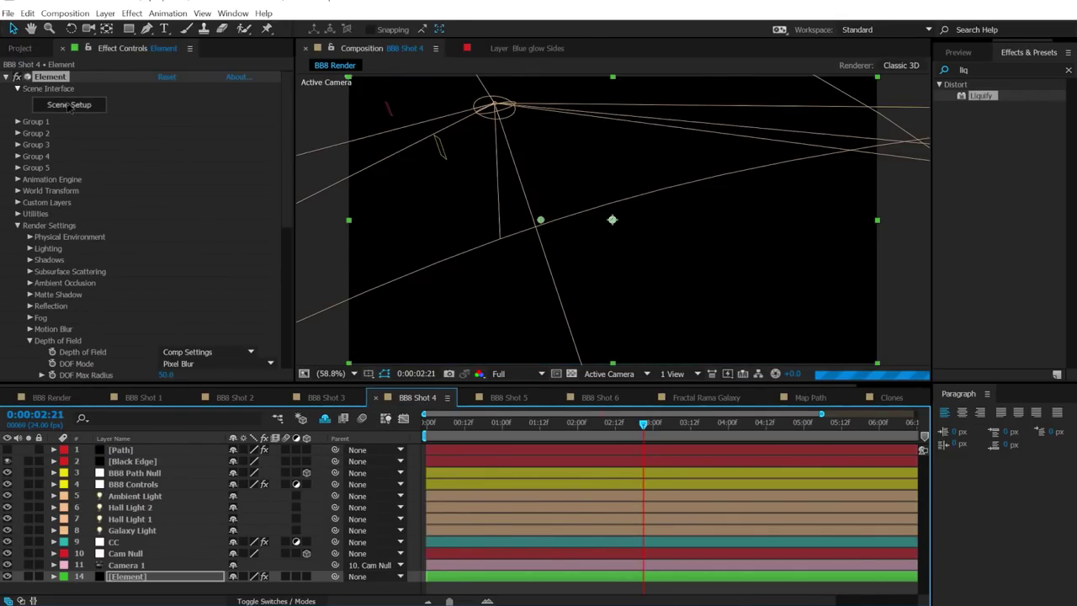
Step: Switch to the BB8 Shot 6 composition and select its [Element] layer to show the effect settings
click(599, 397)
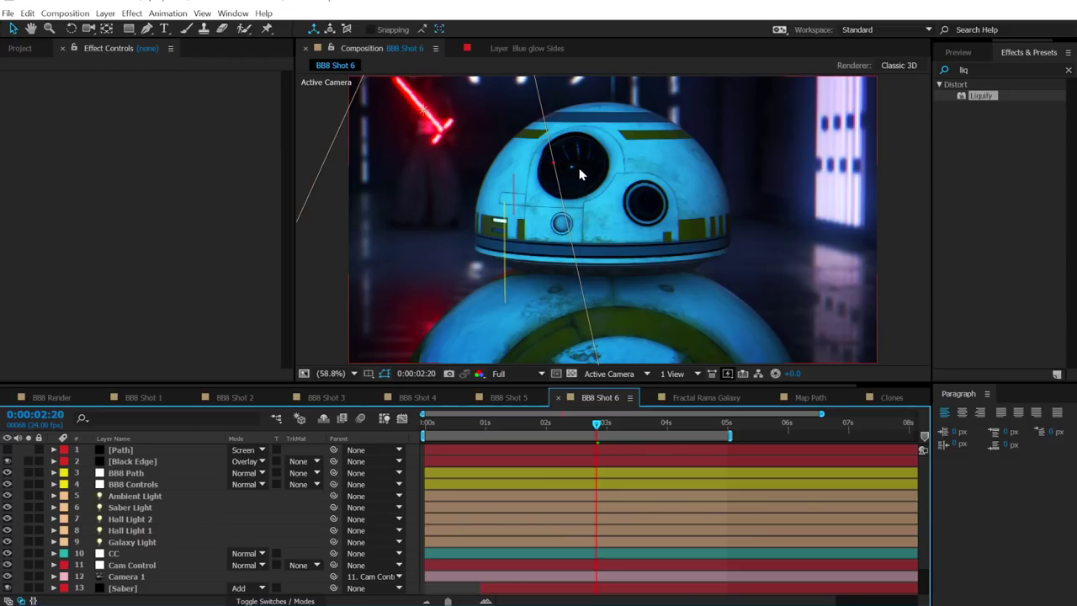
scroll(130, 551, down, 1)
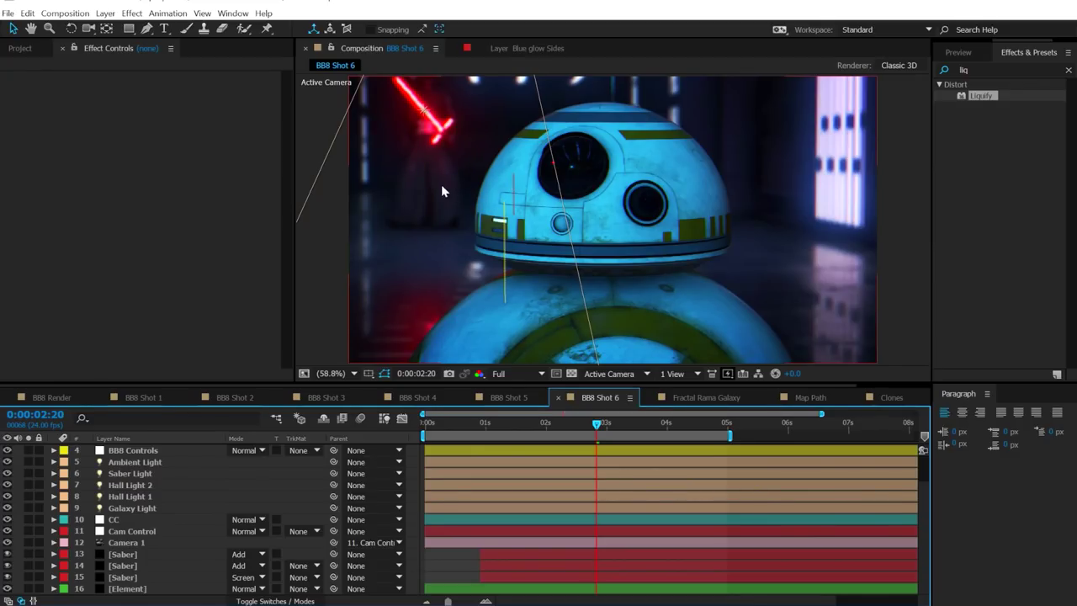
click(135, 589)
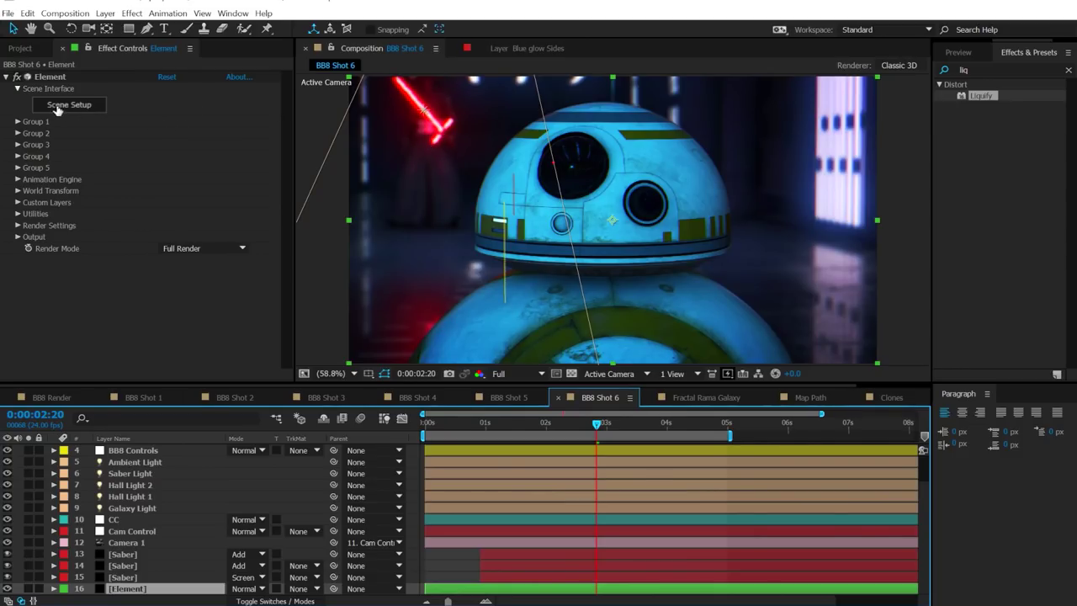
Step: Select the Kylo Ren animated model in the Group Folder and scrub its Frame Offset to 28, then 50
click(98, 104)
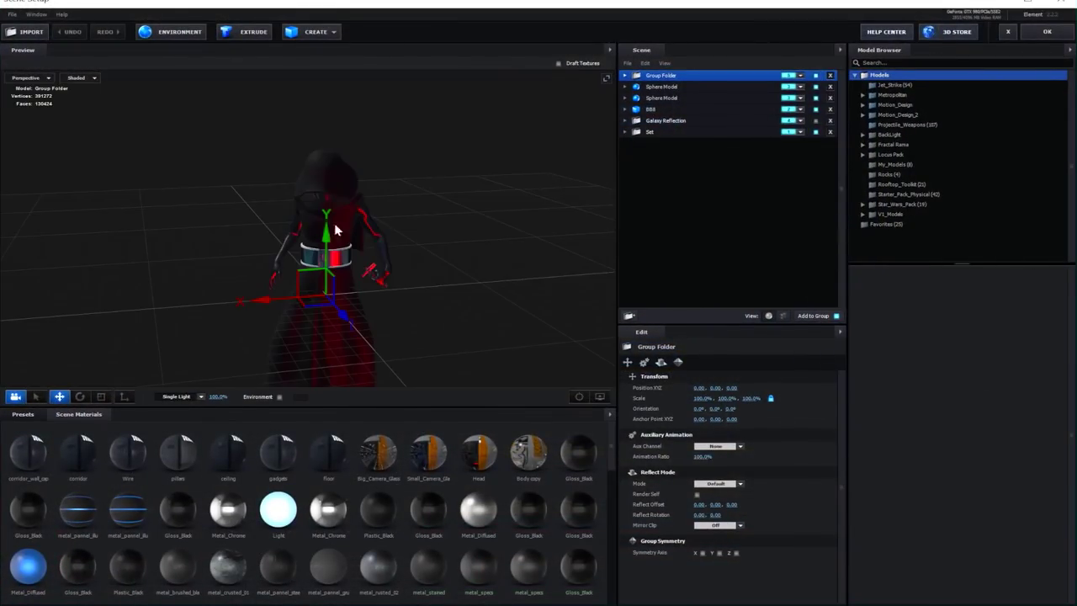
mouse_move(461, 303)
mouse_down()
mouse_move(443, 267)
mouse_move(527, 298)
mouse_move(474, 295)
mouse_up()
click(624, 75)
drag(392, 185, 465, 180)
click(683, 96)
drag(411, 211, 423, 228)
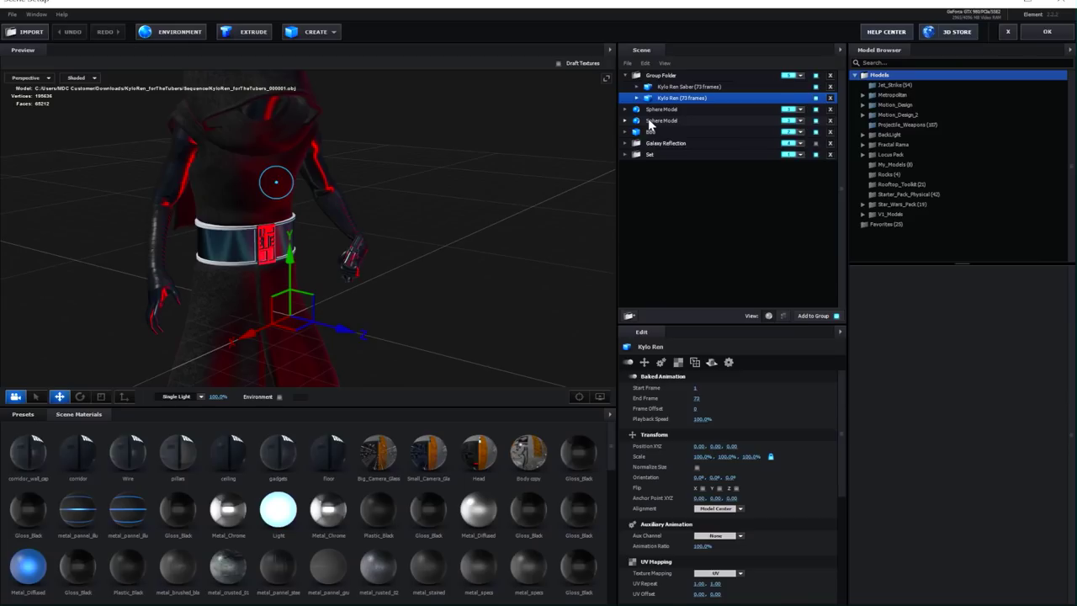
drag(695, 408, 799, 392)
drag(479, 277, 469, 349)
Step: Zoom on the figure, change Kylo Ren's Frame Offset from -14 to 12, then reset it to 0
scroll(468, 345, up, 5)
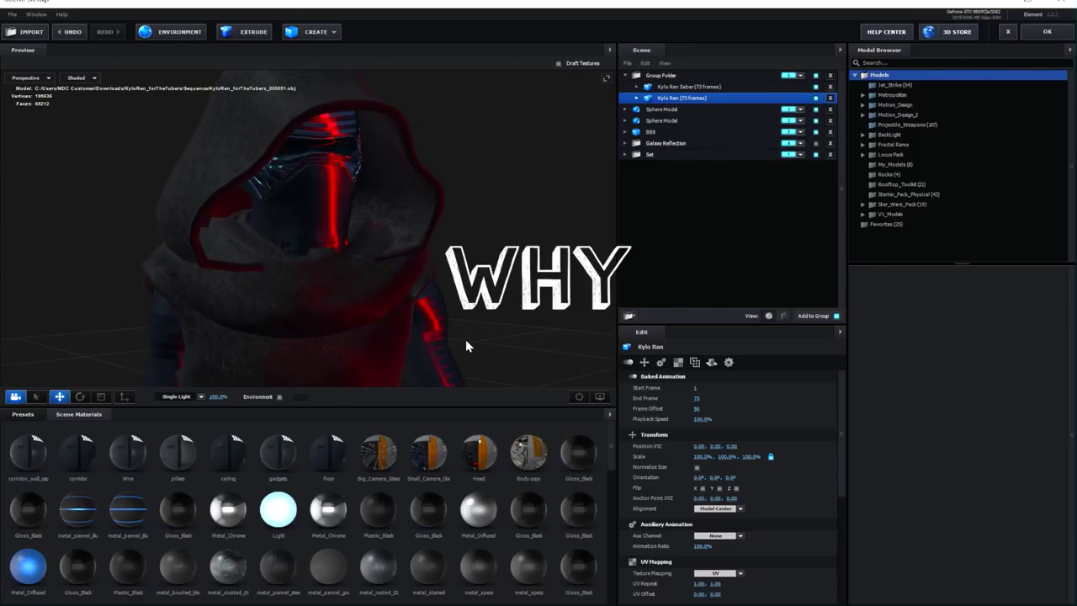
scroll(465, 339, down, 5)
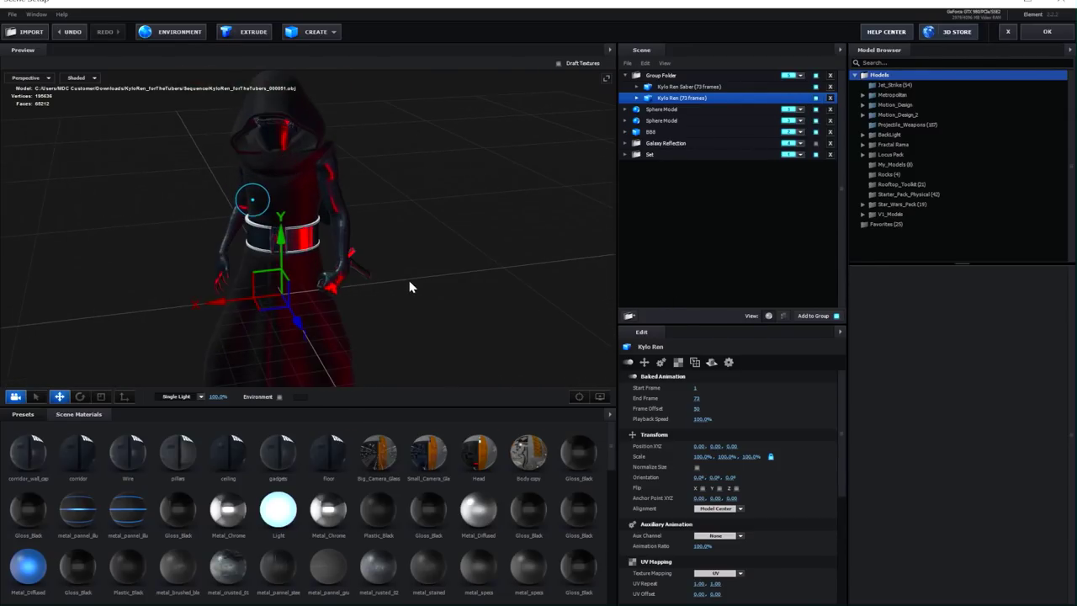
scroll(409, 287, up, 3)
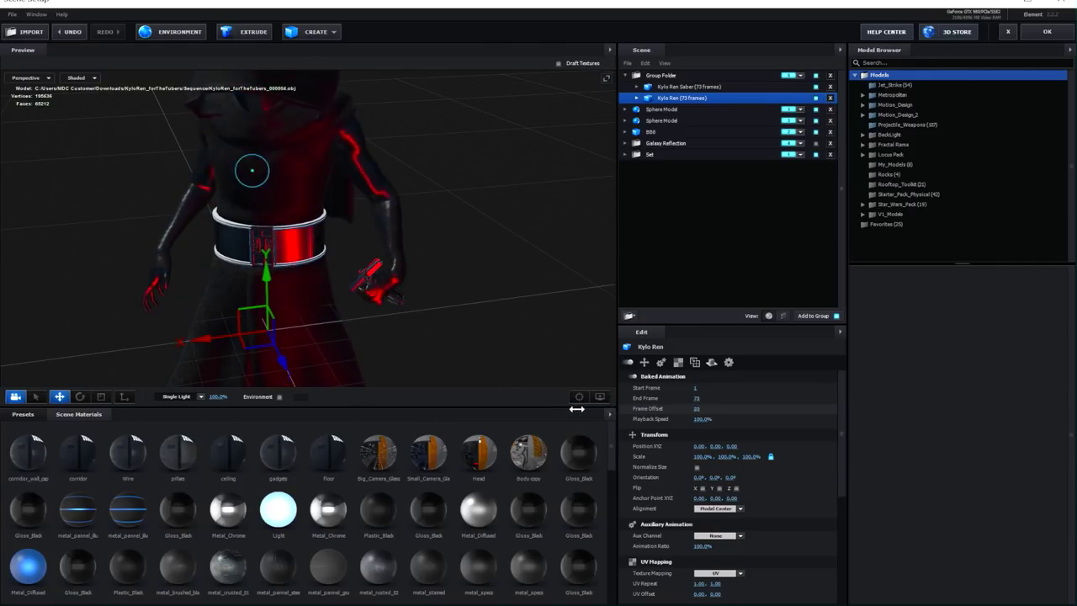
scroll(467, 293, down, 4)
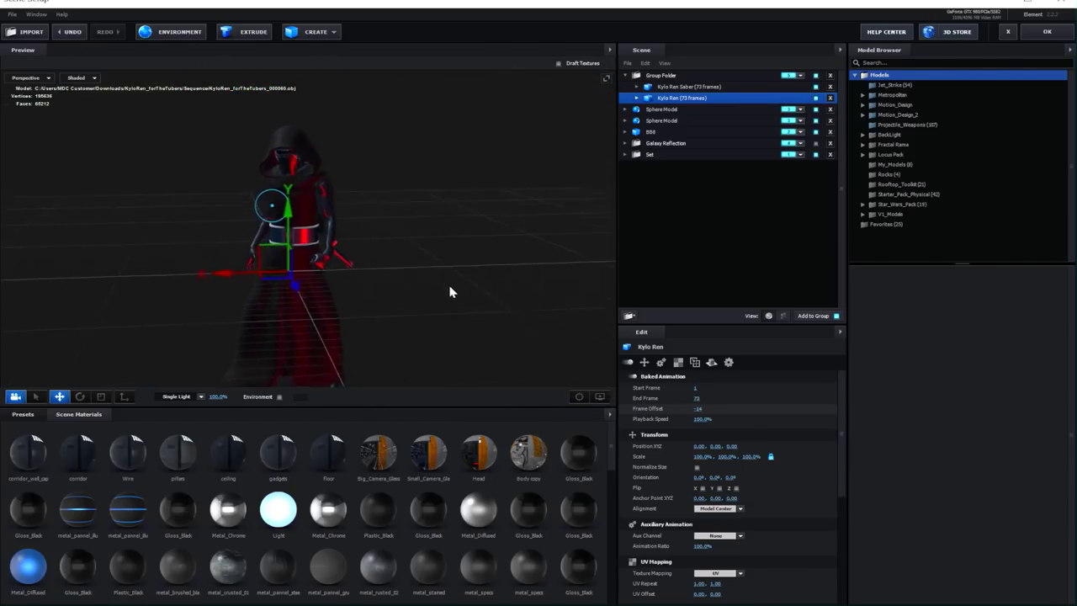
drag(449, 292, 477, 277)
drag(698, 408, 805, 393)
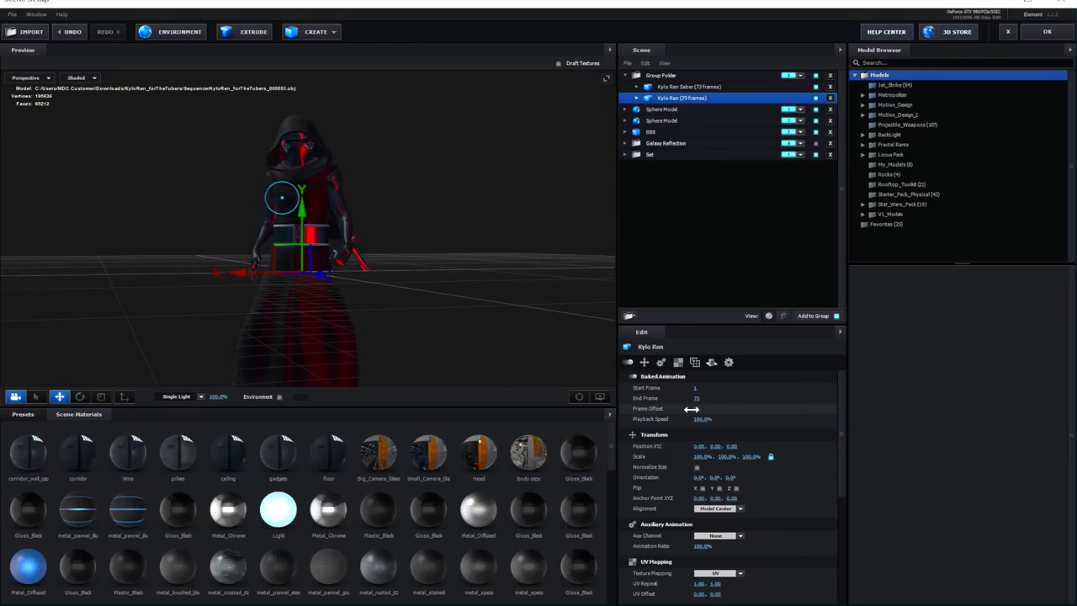
click(691, 408)
Step: Select the Kylo Ren Saber model and zoom in on a front view of the hood and visor
drag(370, 261, 752, 161)
click(689, 87)
scroll(489, 222, up, 10)
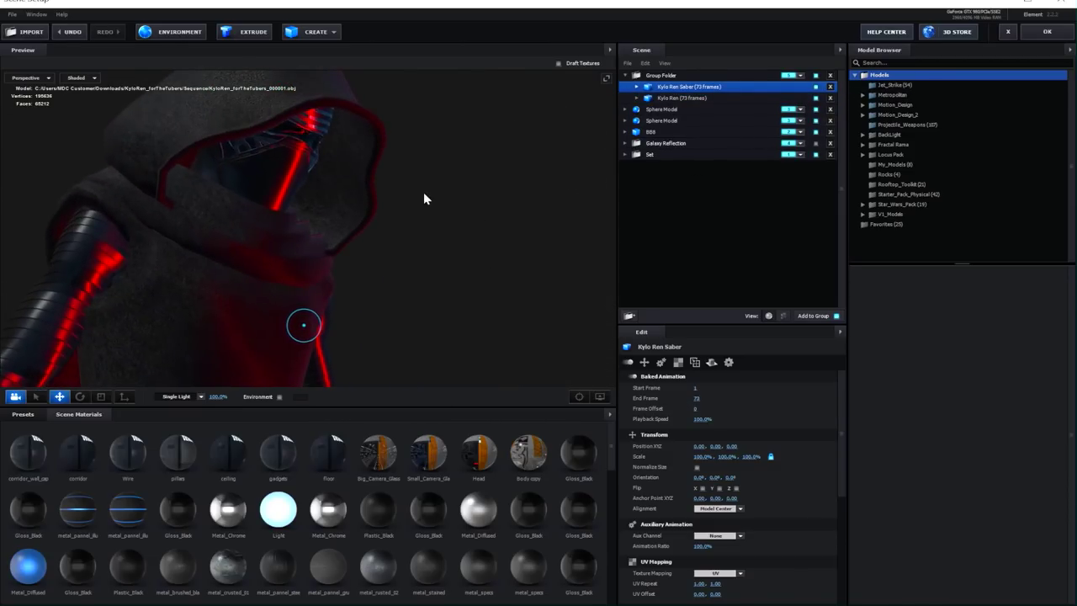
drag(423, 198, 469, 295)
scroll(260, 159, up, 5)
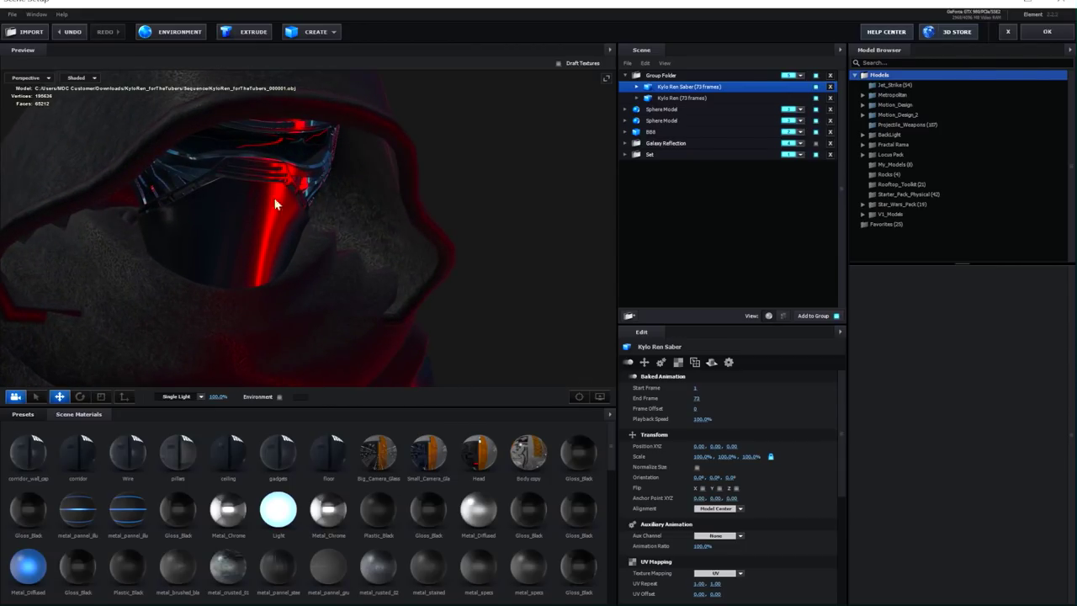
scroll(280, 217, down, 10)
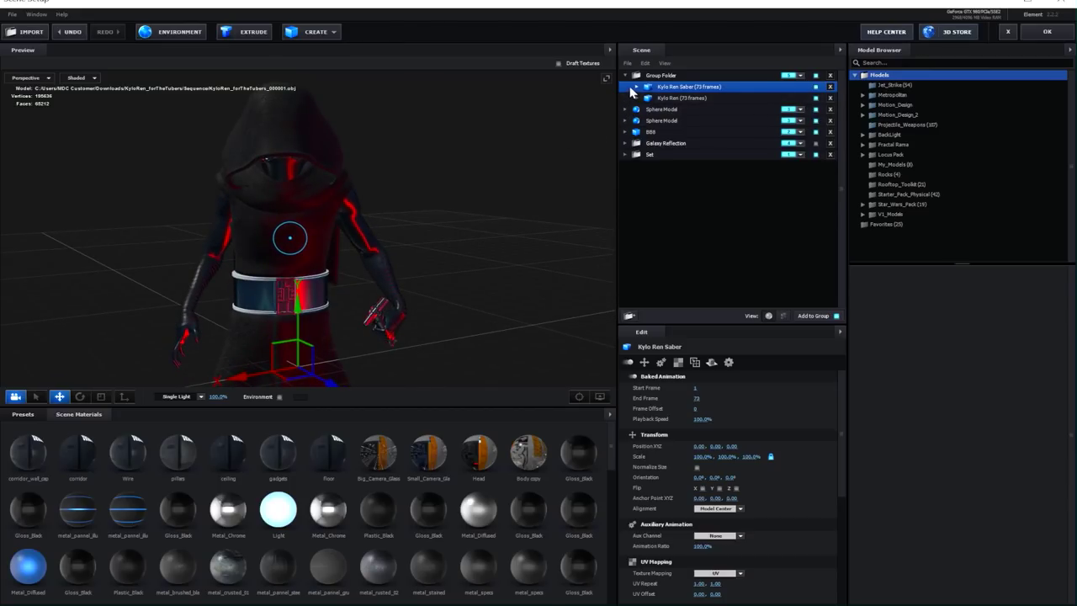
Step: Make the Kylo Ren Saber's Light_Saber material Visible to Camera and toggle it to compare
click(635, 87)
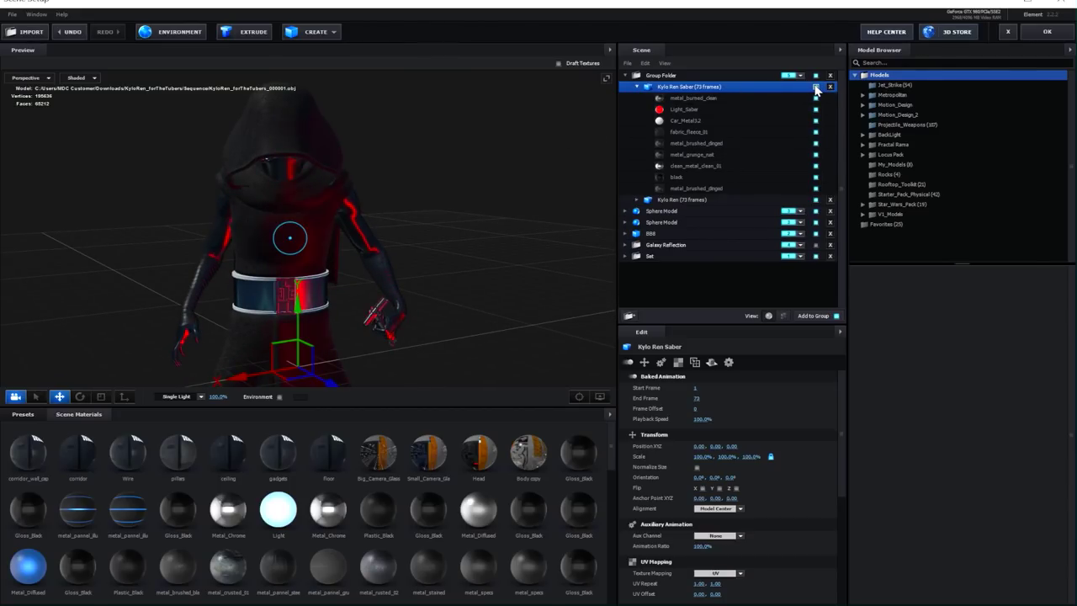
click(678, 111)
scroll(776, 476, down, 10)
drag(841, 495, 847, 570)
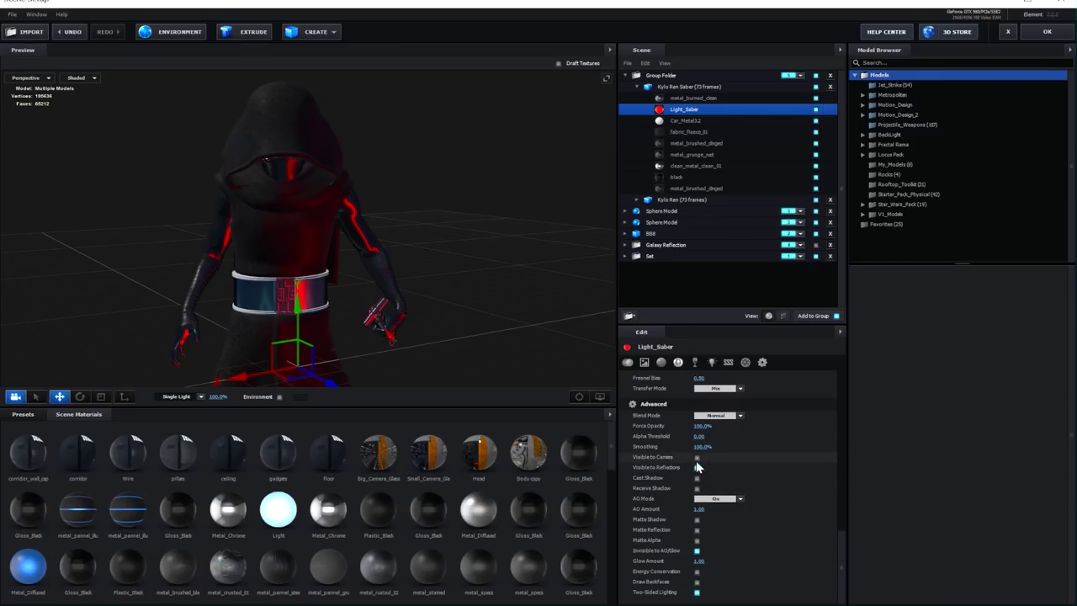
click(695, 457)
drag(426, 276, 394, 278)
click(815, 110)
click(815, 109)
drag(446, 228, 546, 223)
Step: Switch Kylo Ren's Reflect Mode to Default, then back to Spherical
click(679, 200)
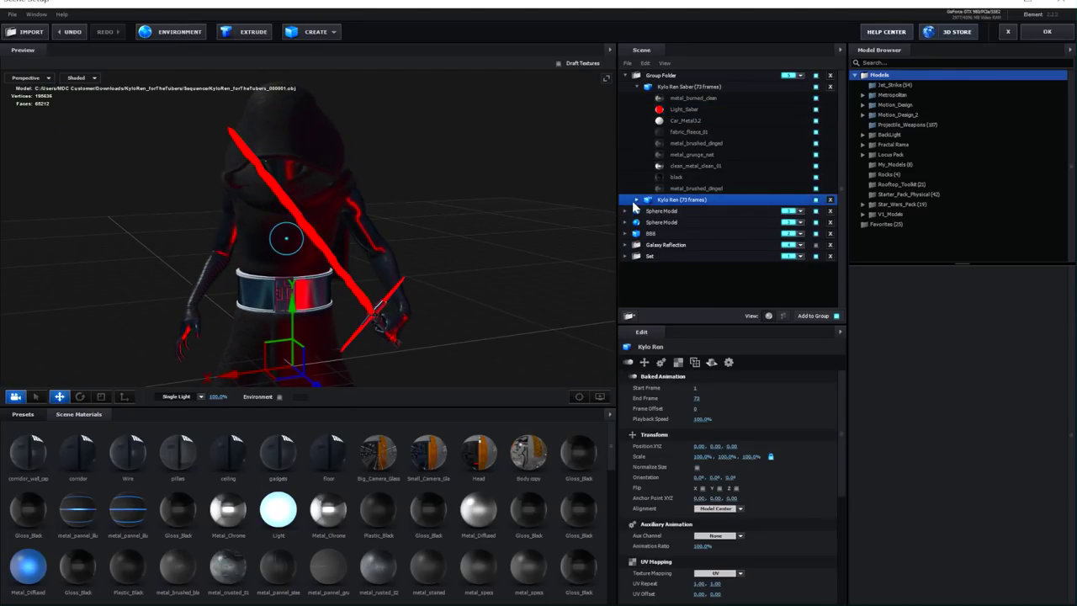
click(636, 199)
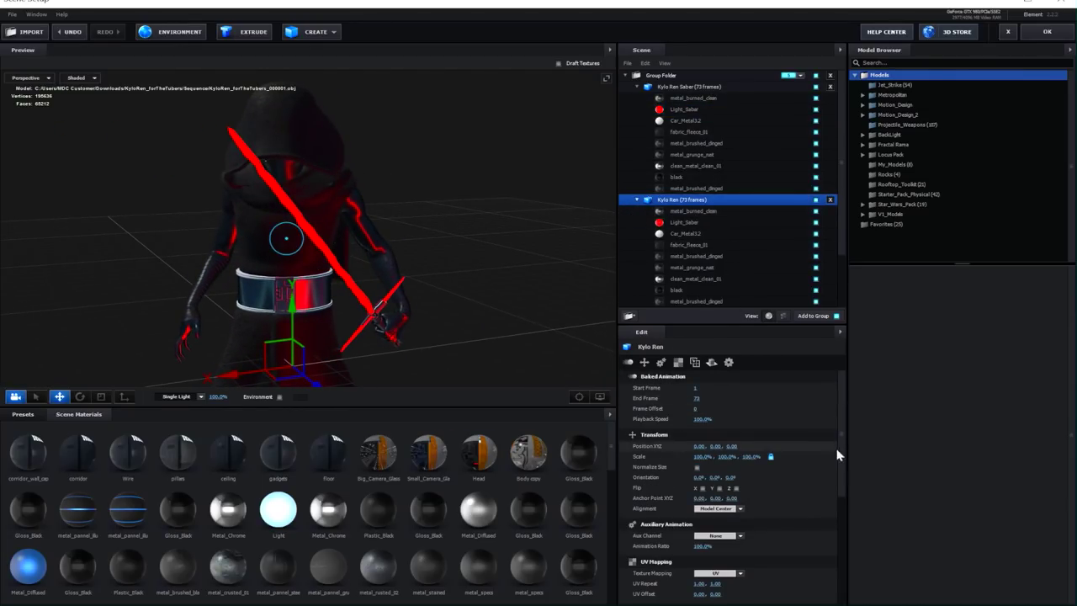
click(711, 362)
click(725, 388)
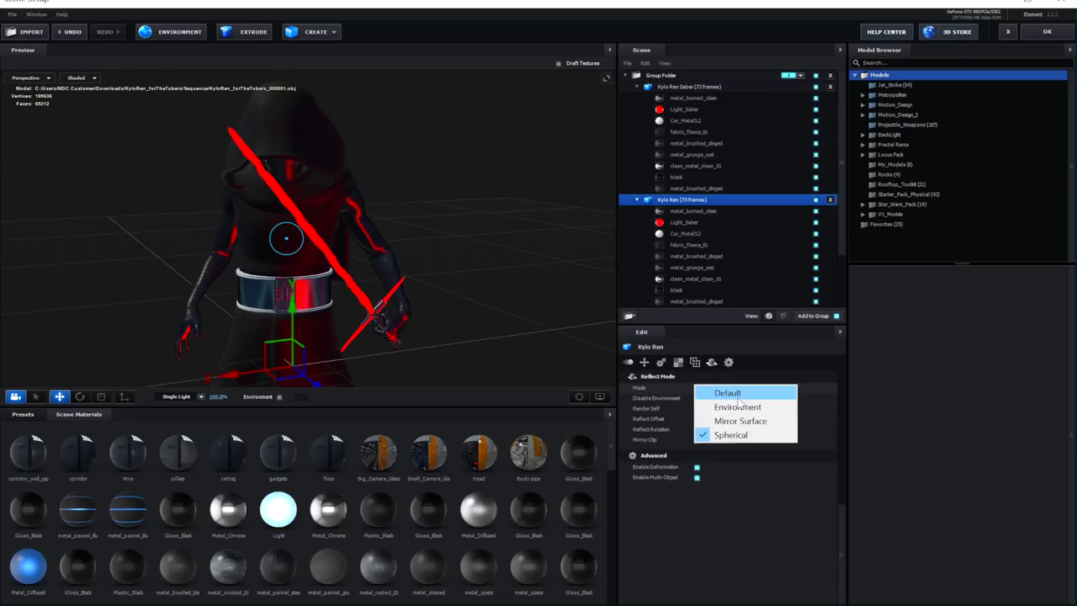
click(728, 393)
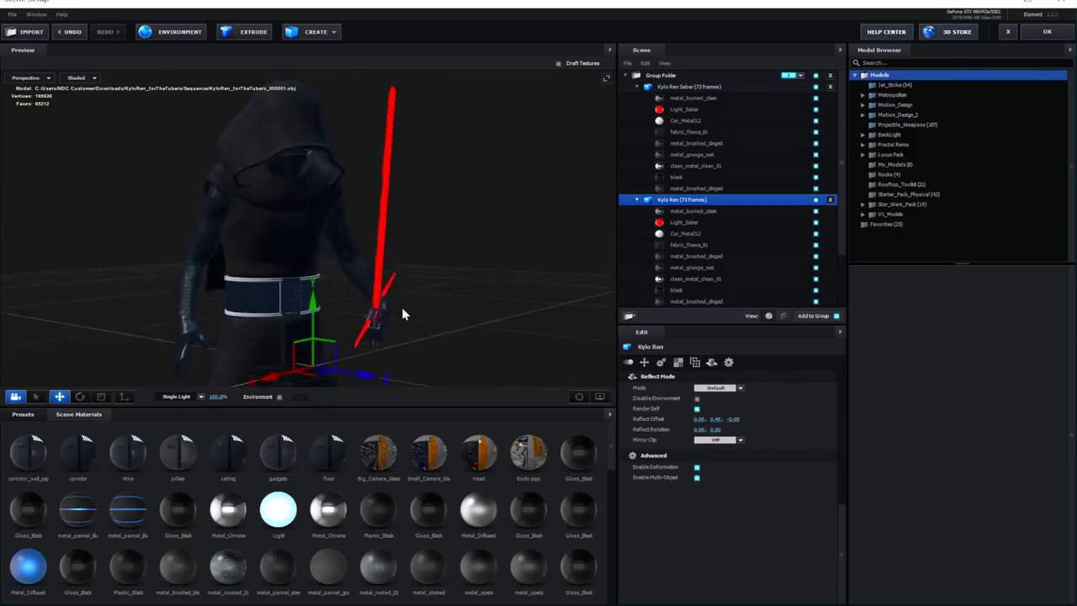
click(722, 389)
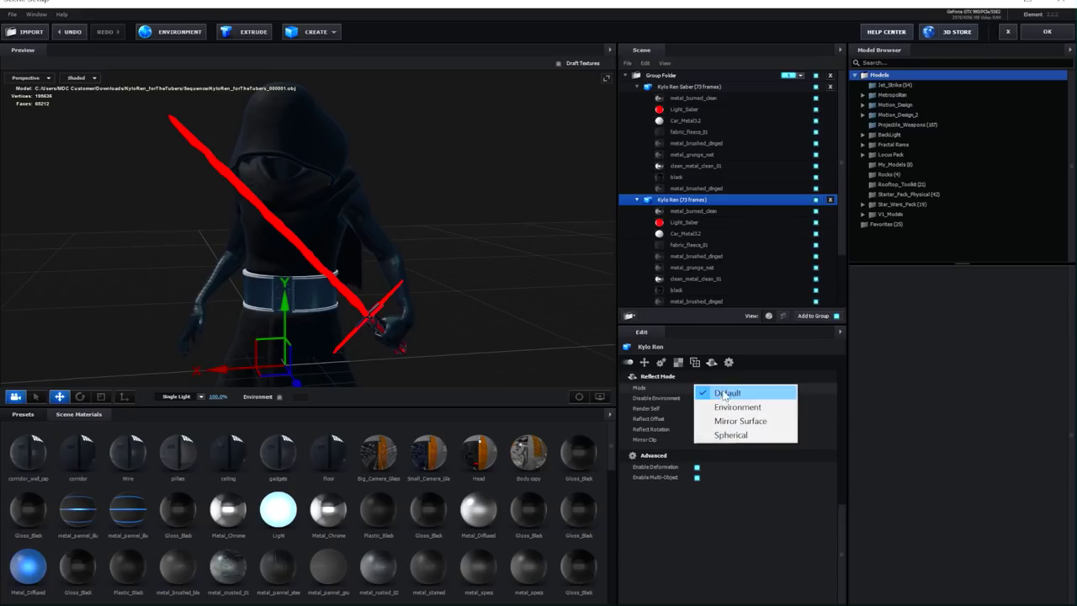
click(753, 435)
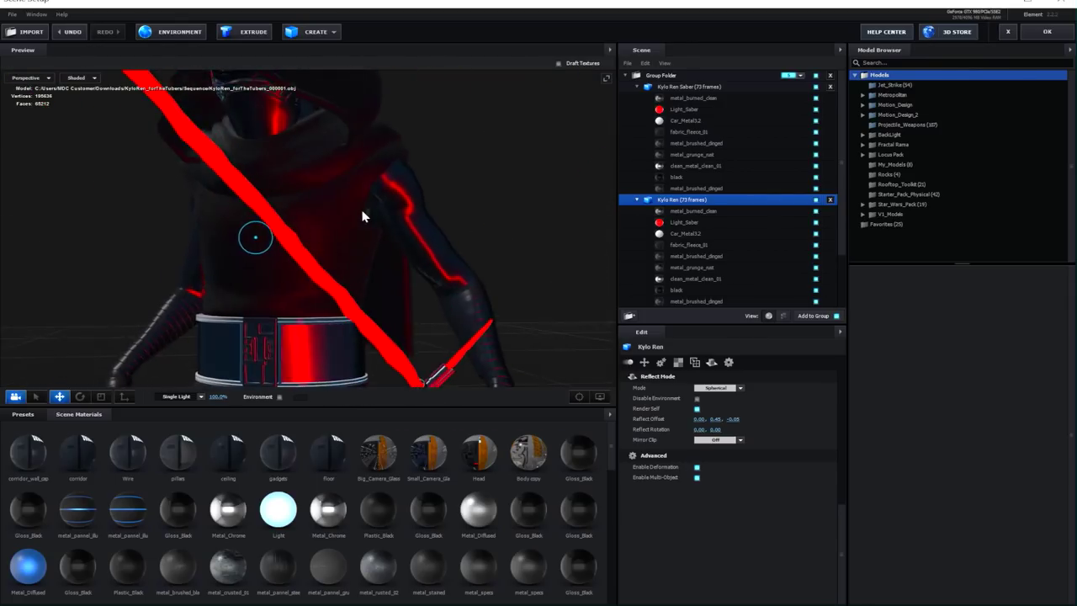
Step: Reselect Light_Saber, Kylo Ren and Kylo Ren Saber while orbiting from side to front view
click(347, 298)
scroll(346, 299, down, 5)
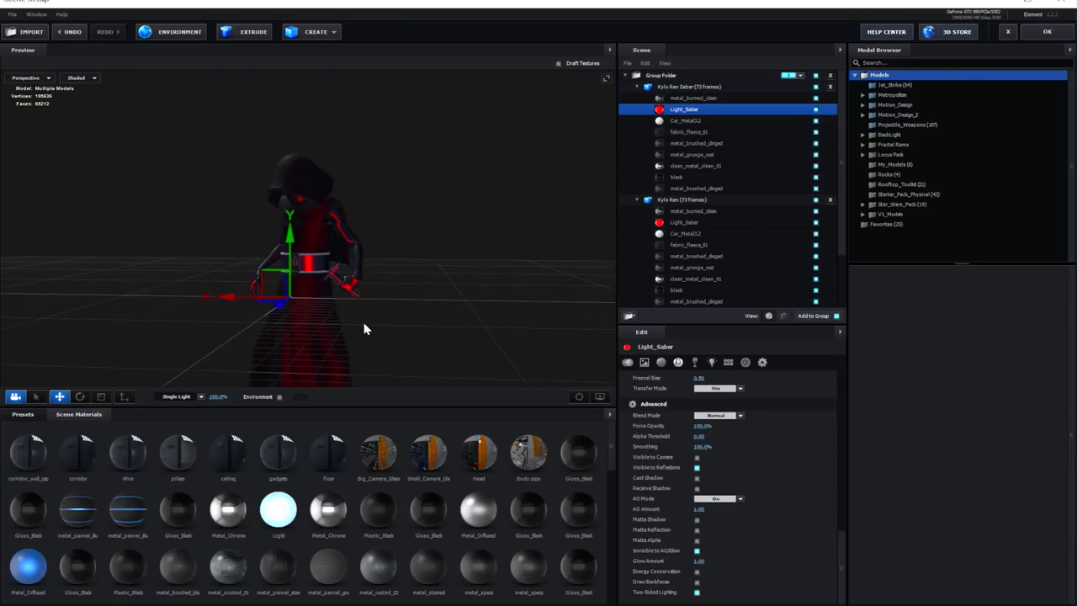
drag(365, 329, 437, 332)
click(683, 200)
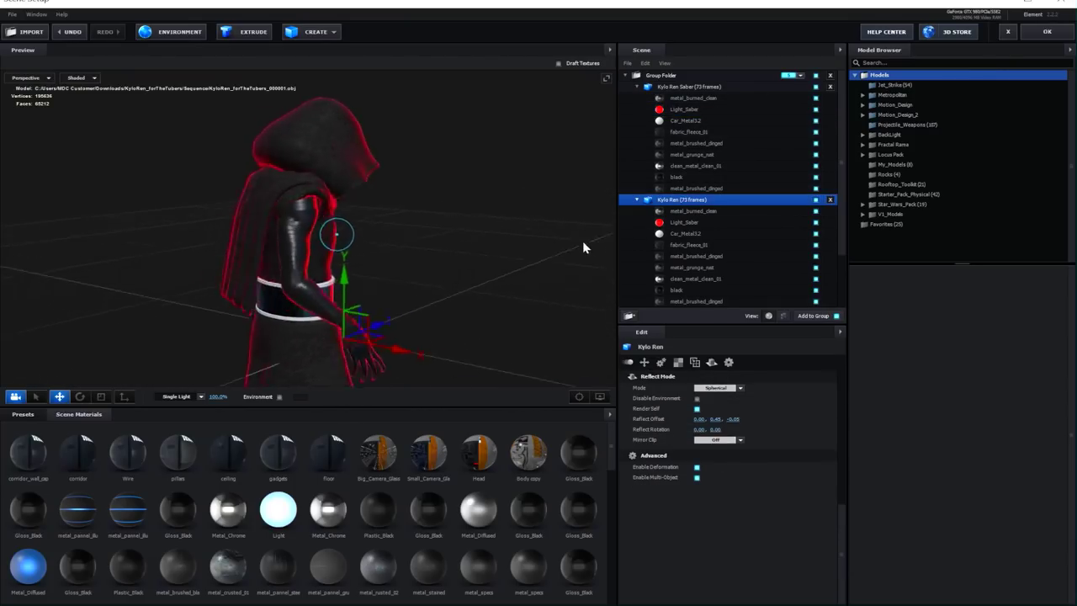
drag(587, 241, 468, 246)
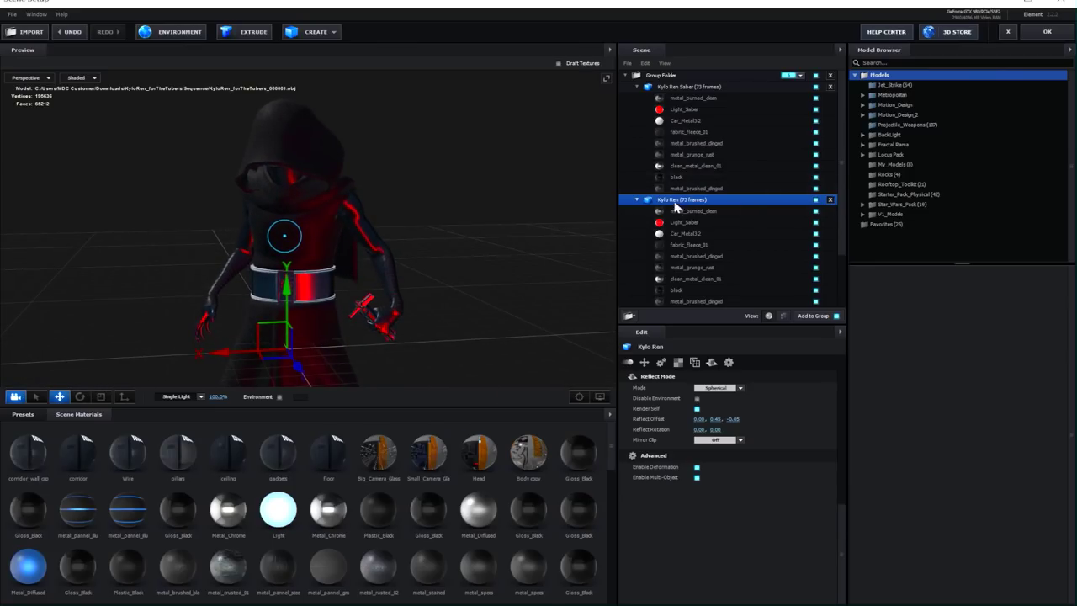
click(627, 85)
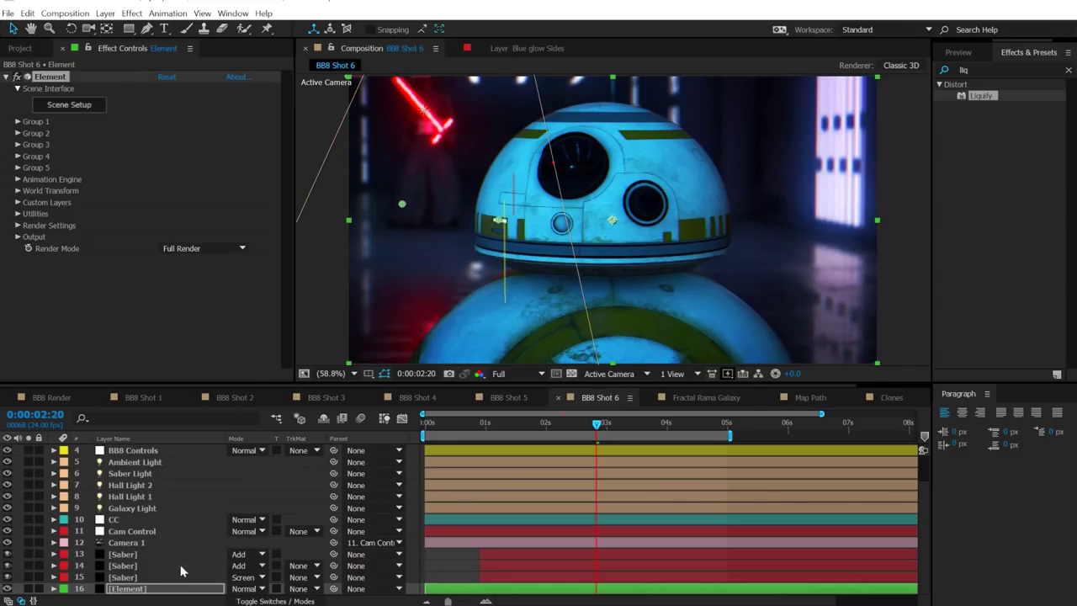
Step: Show the [Saber] layer's Saber and Glow effects, solo the Saber layers, and go to 0:00:00:20
click(134, 555)
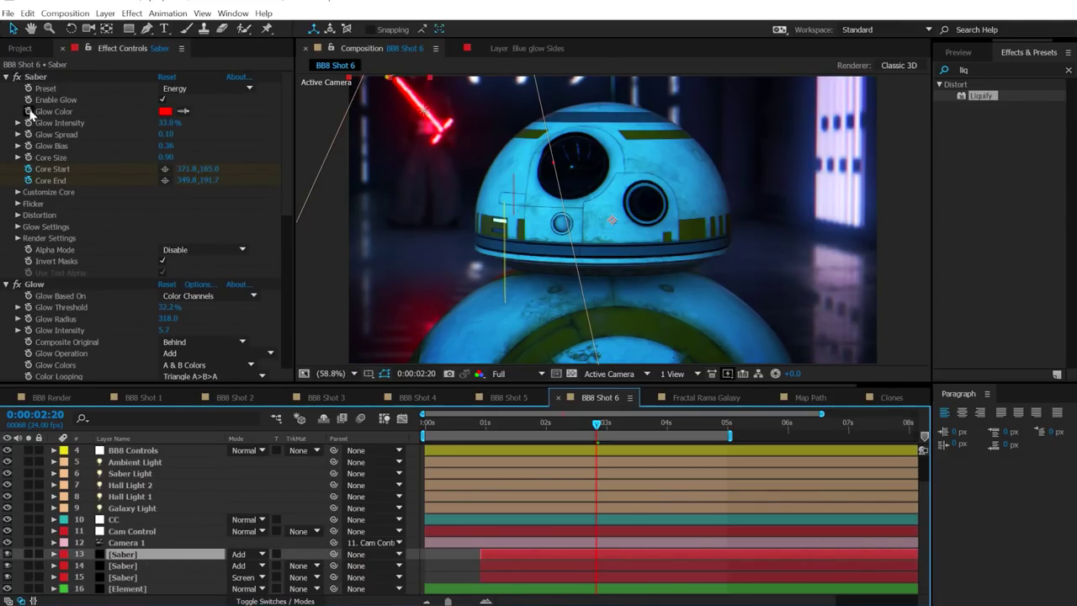
click(7, 87)
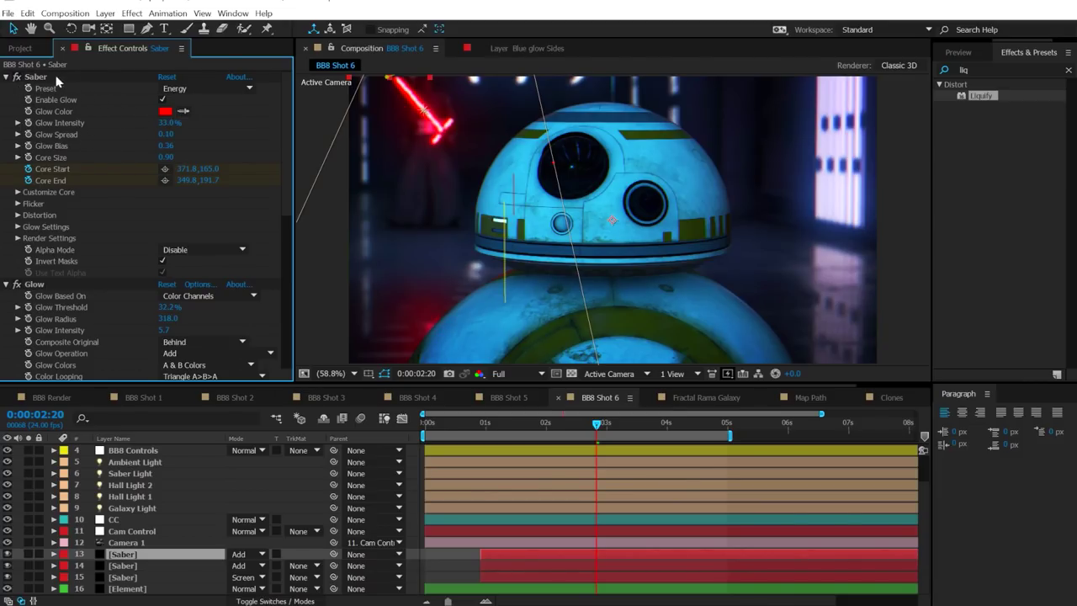
click(37, 76)
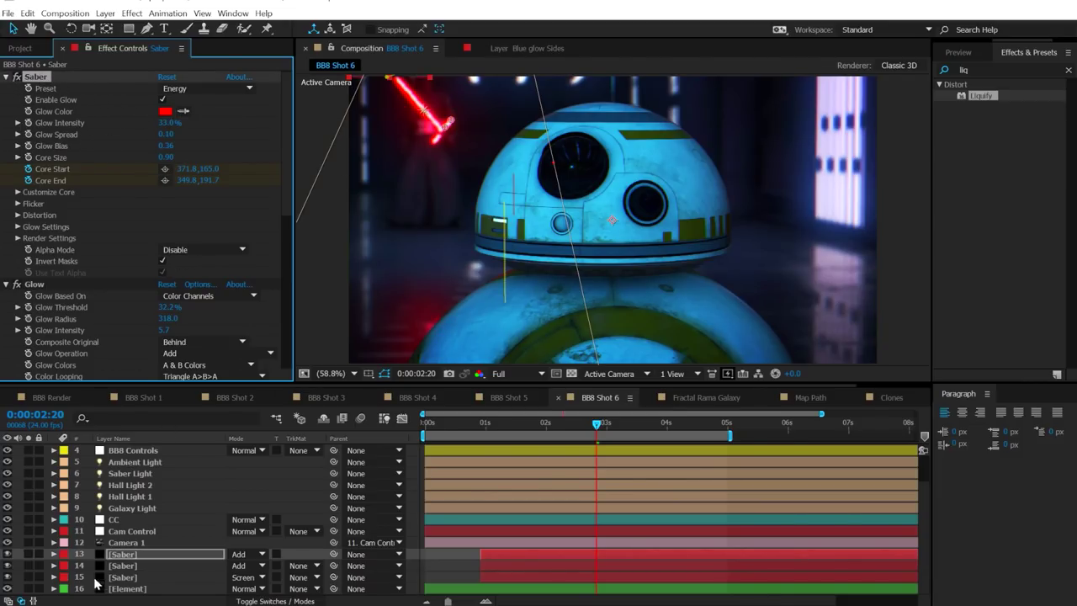
click(30, 574)
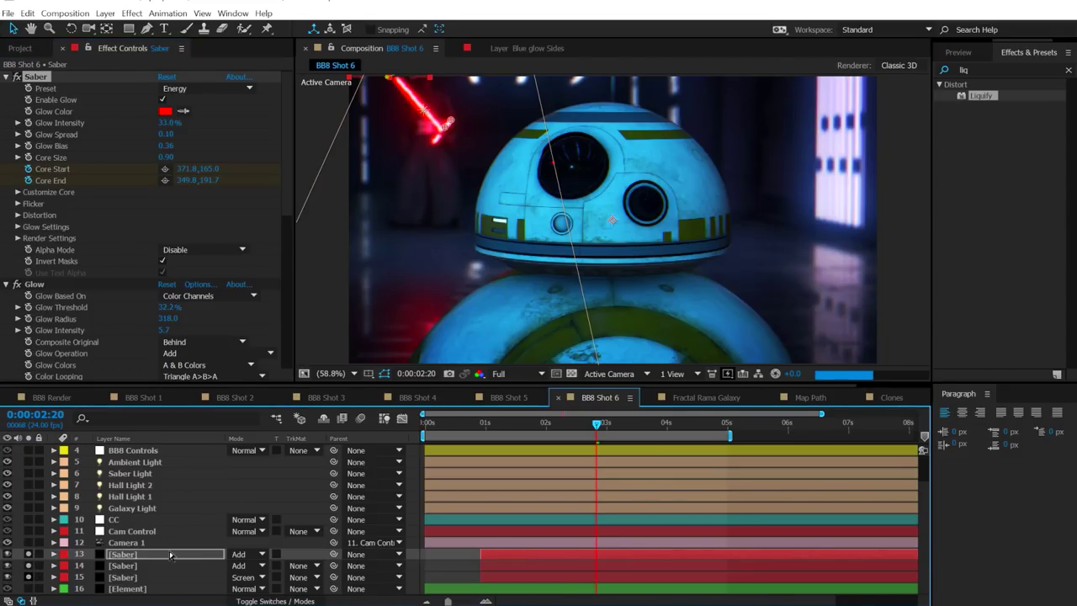
drag(597, 423, 476, 423)
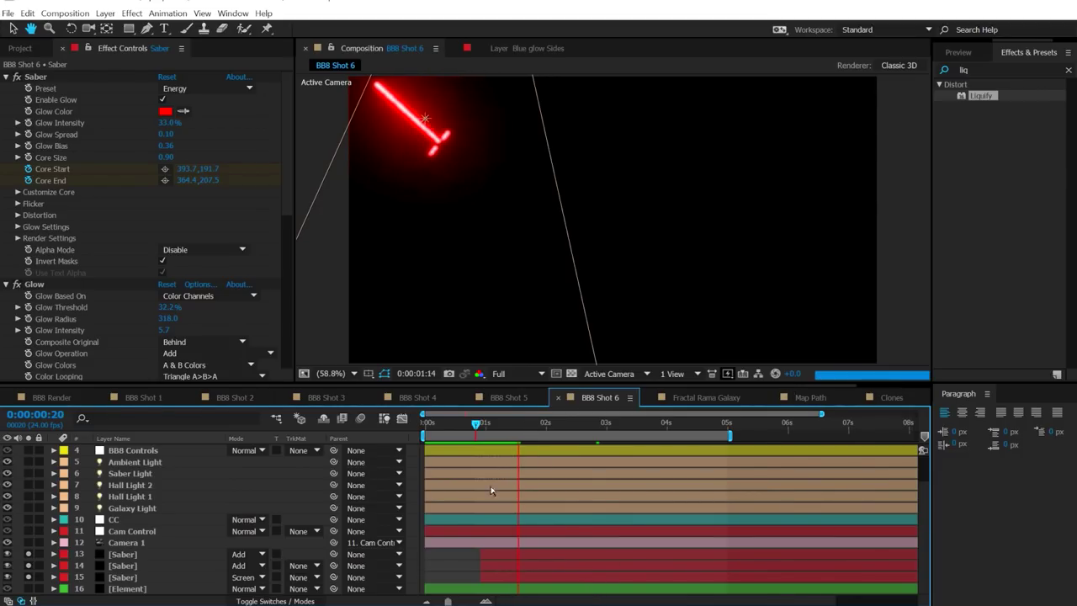
Step: Scrub the soloed saber from frame 0:00:00:18 onward, then unsolo Saber layers 13–14
click(475, 425)
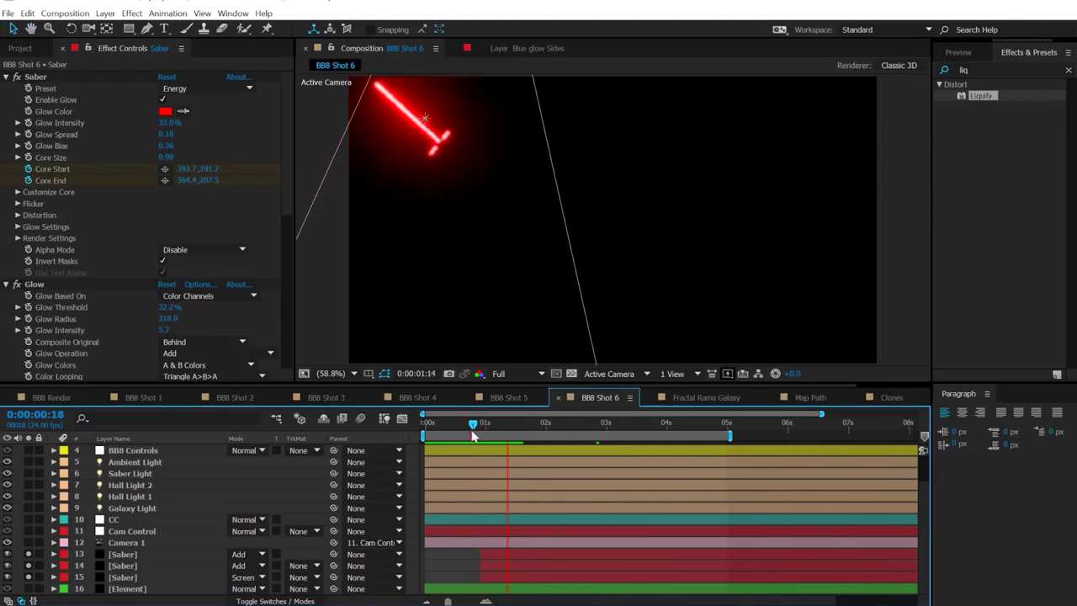
click(476, 426)
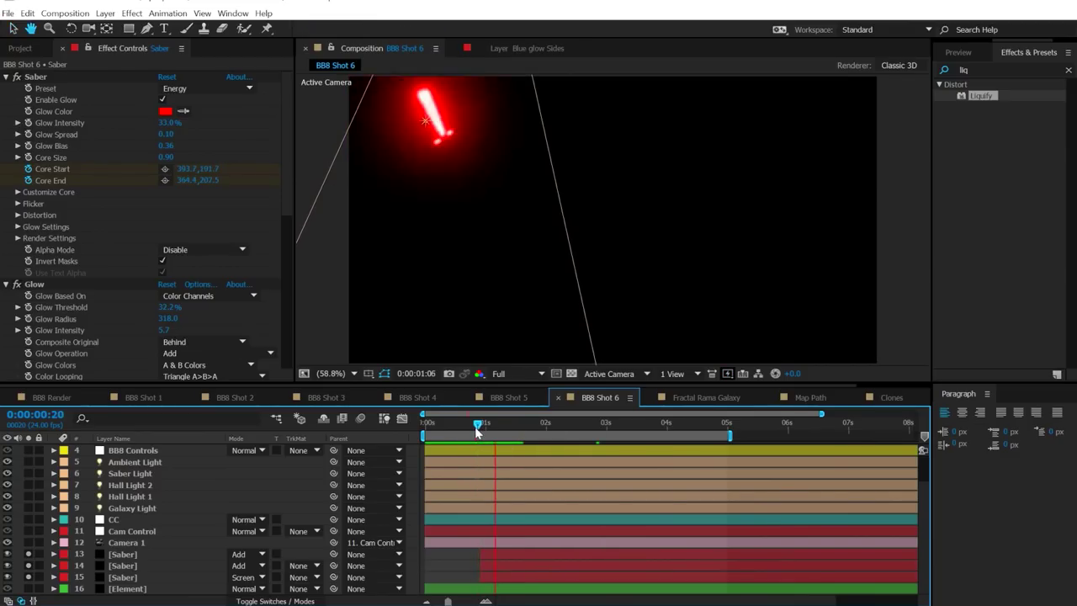
drag(476, 429, 523, 431)
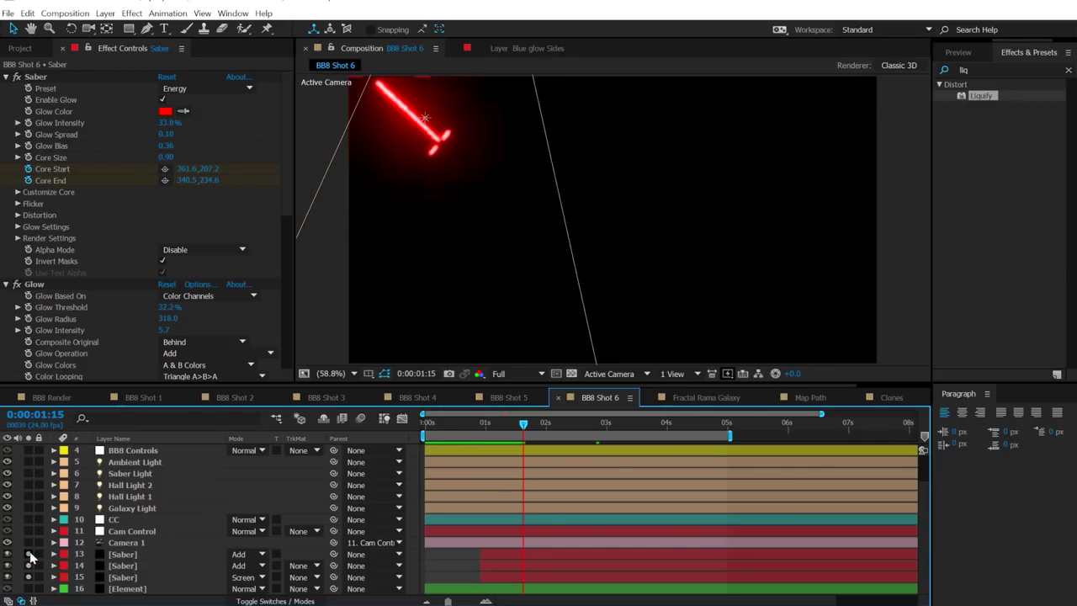
drag(31, 555, 31, 577)
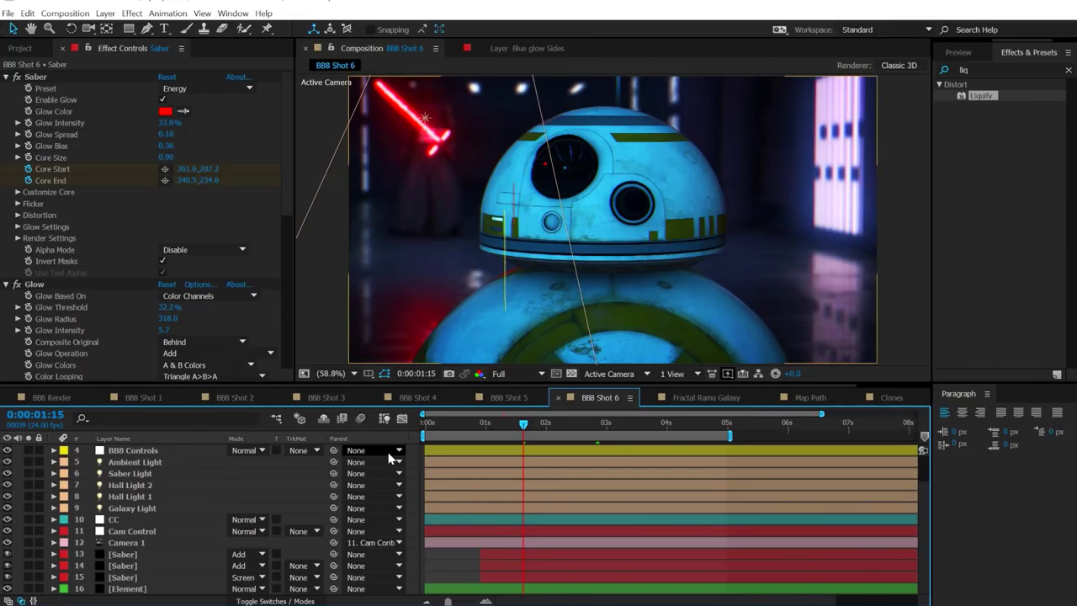
Step: Scrub around 0:00:01:04, land on frame 0:00:01:13, and deselect all layers with F2
drag(530, 427, 495, 429)
click(518, 428)
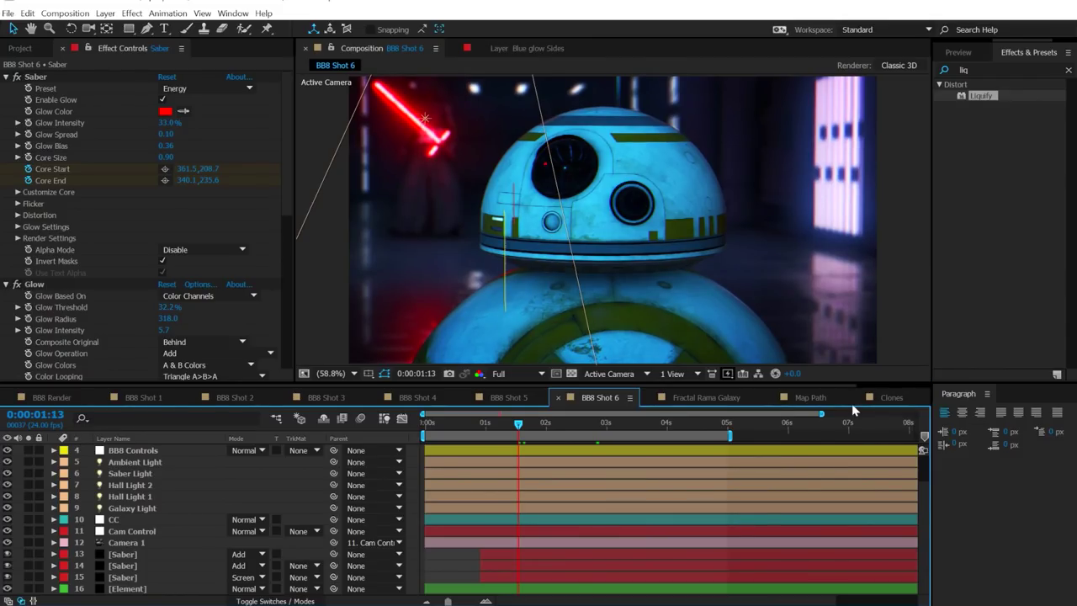
key(F2)
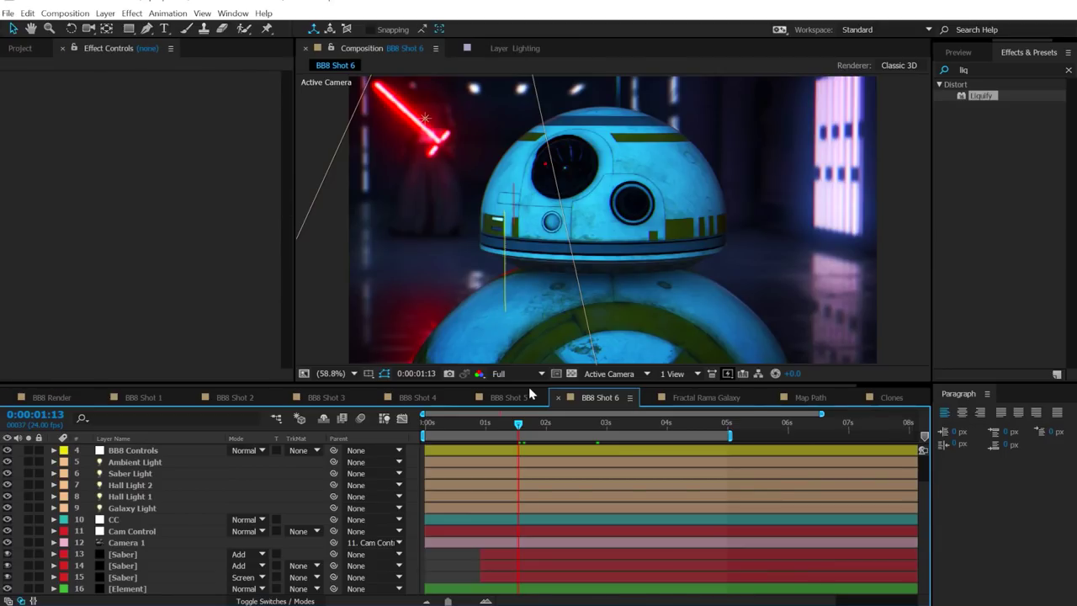